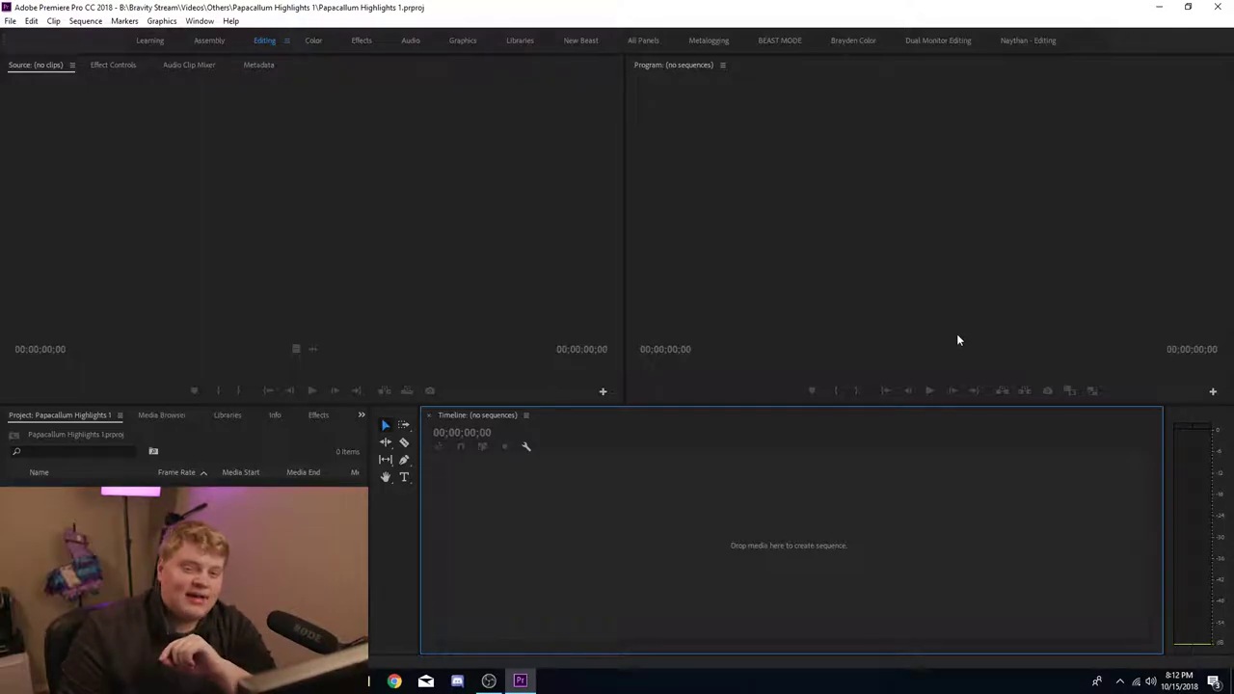
- Open the Artlist music library in Chrome and scroll through its track list
click(1218, 6)
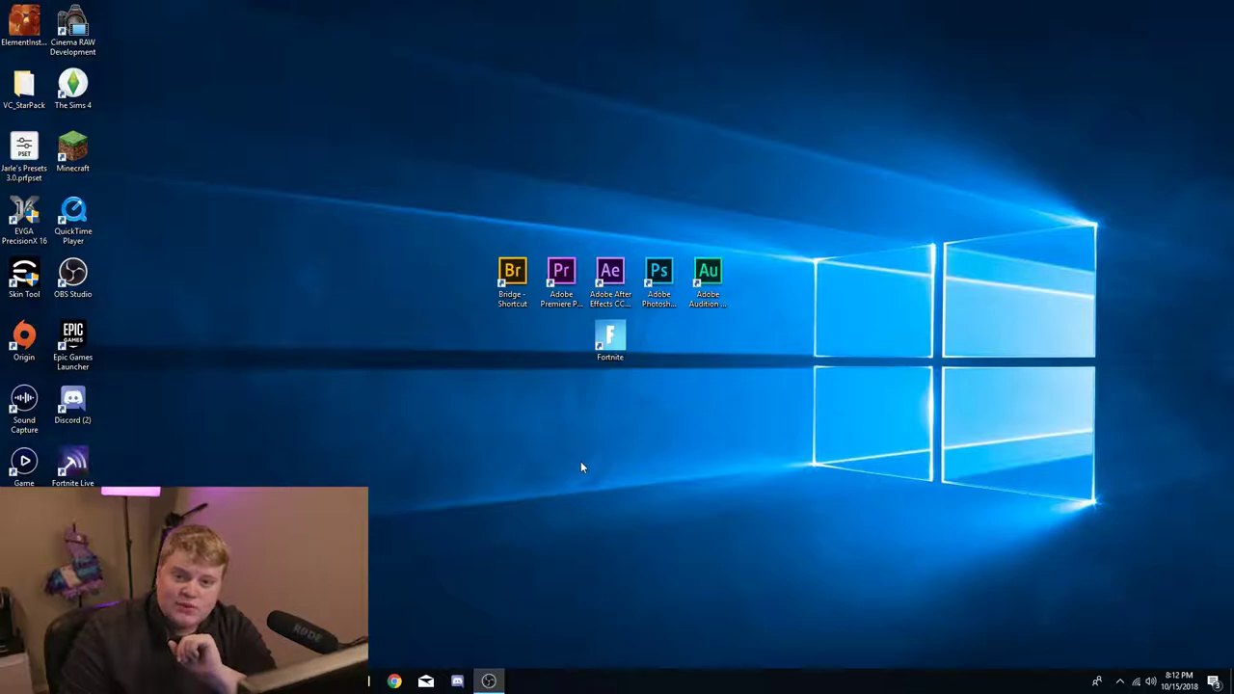
click(386, 685)
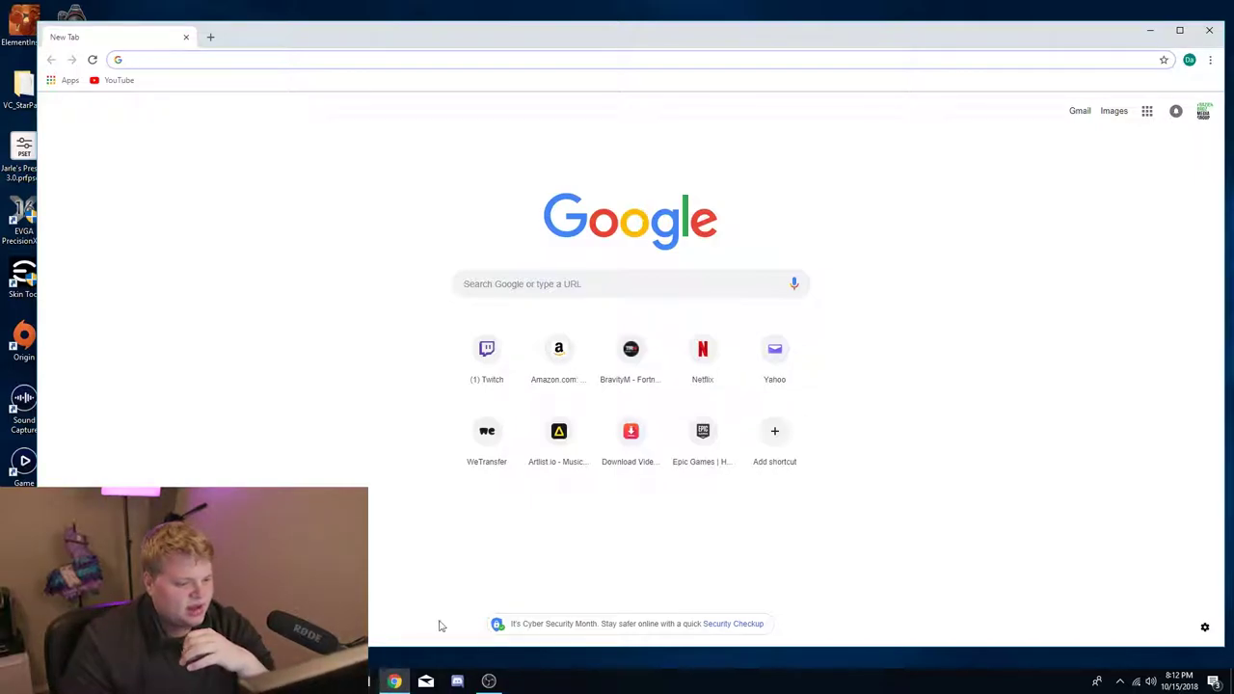
click(551, 448)
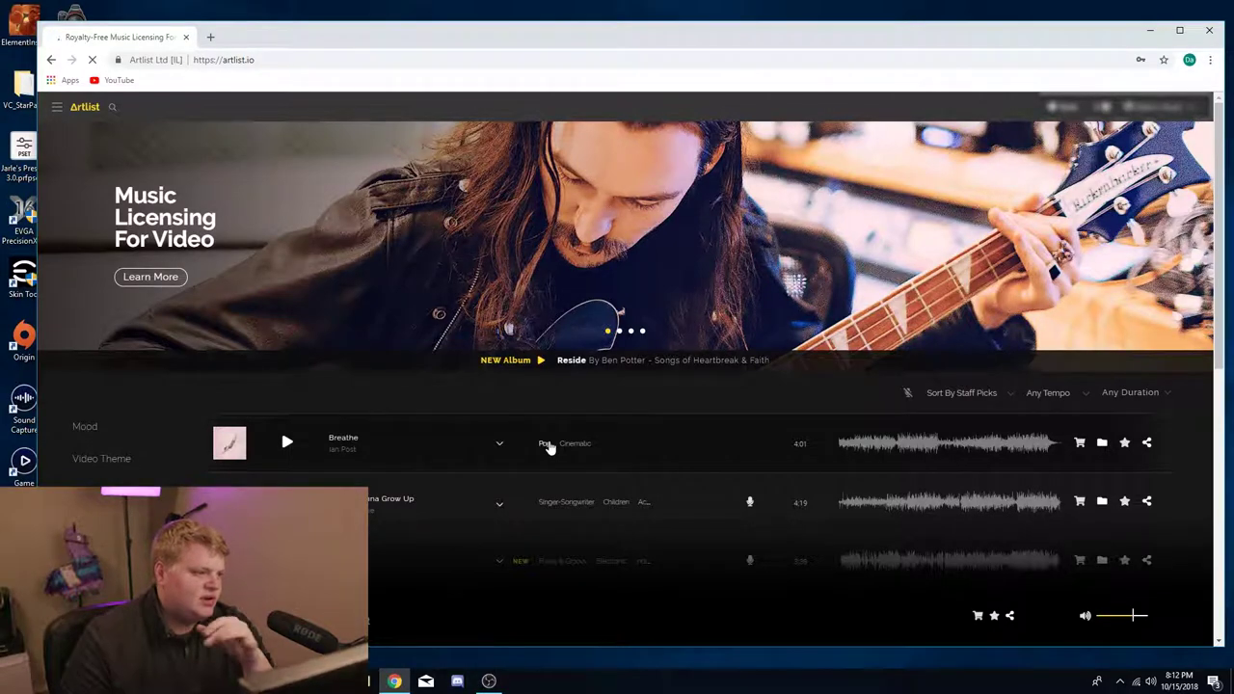
scroll(505, 445, down, 2)
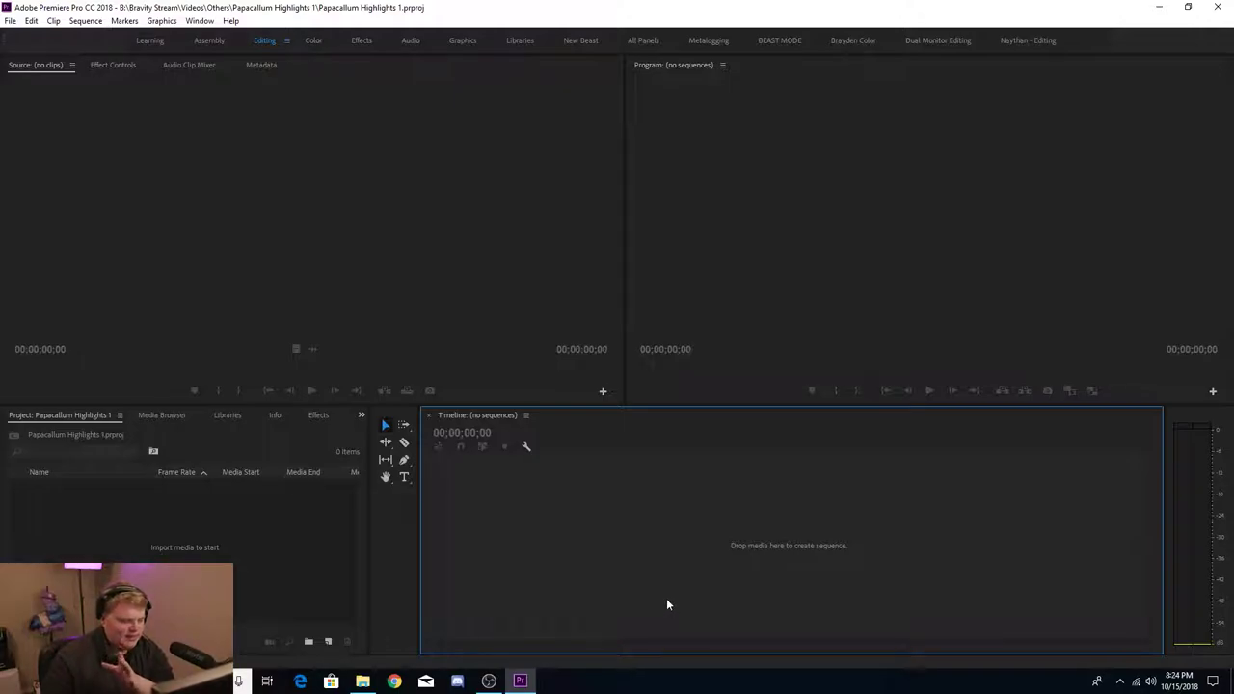
- Check the clips in the Footage folder, then import Footage from File Explorer into the Project panel
click(363, 682)
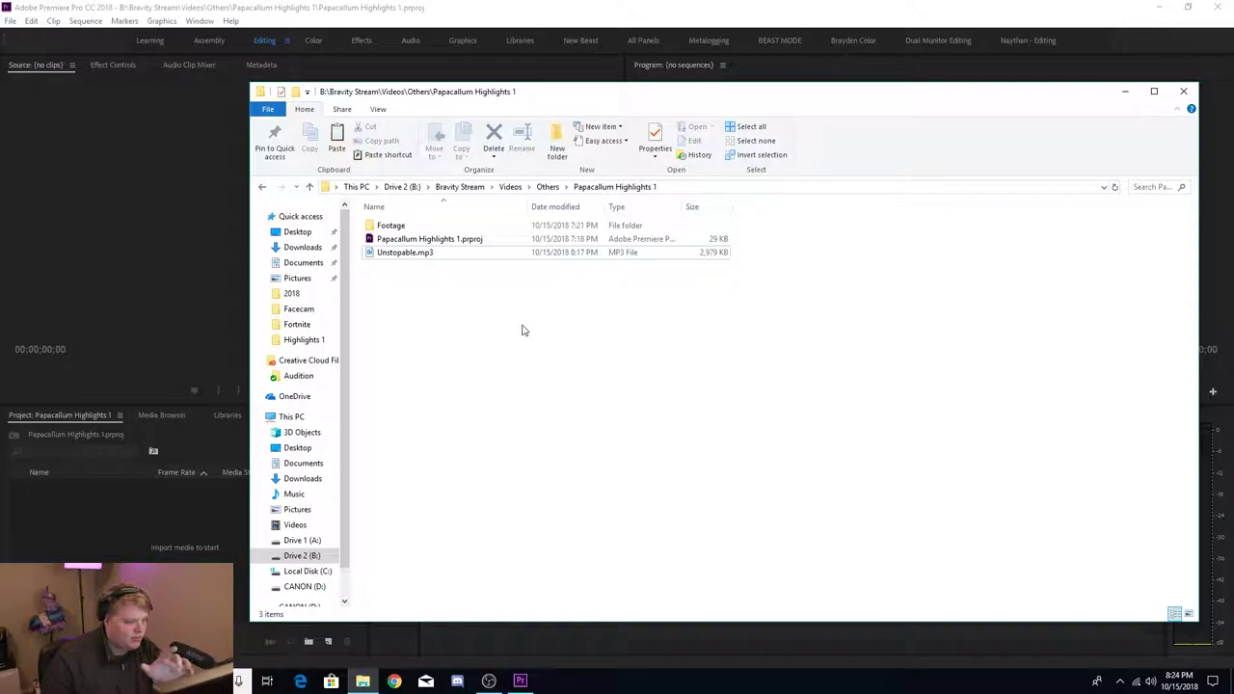
double_click(405, 227)
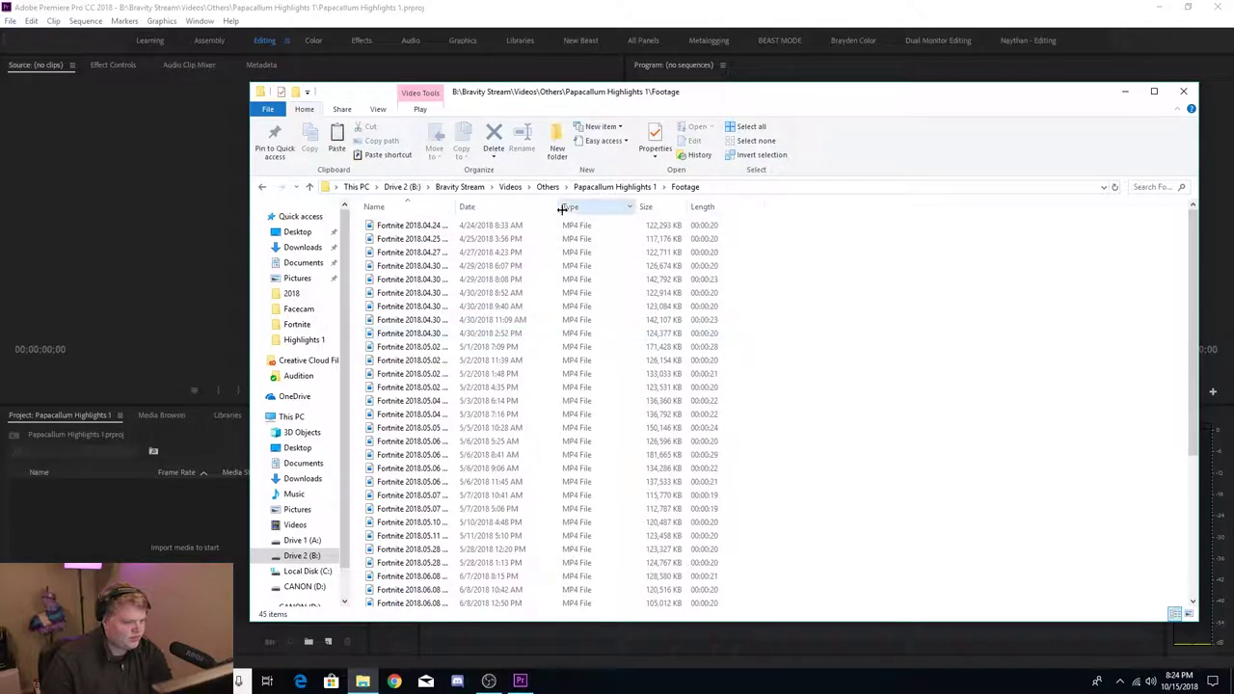
scroll(473, 424, down, 5)
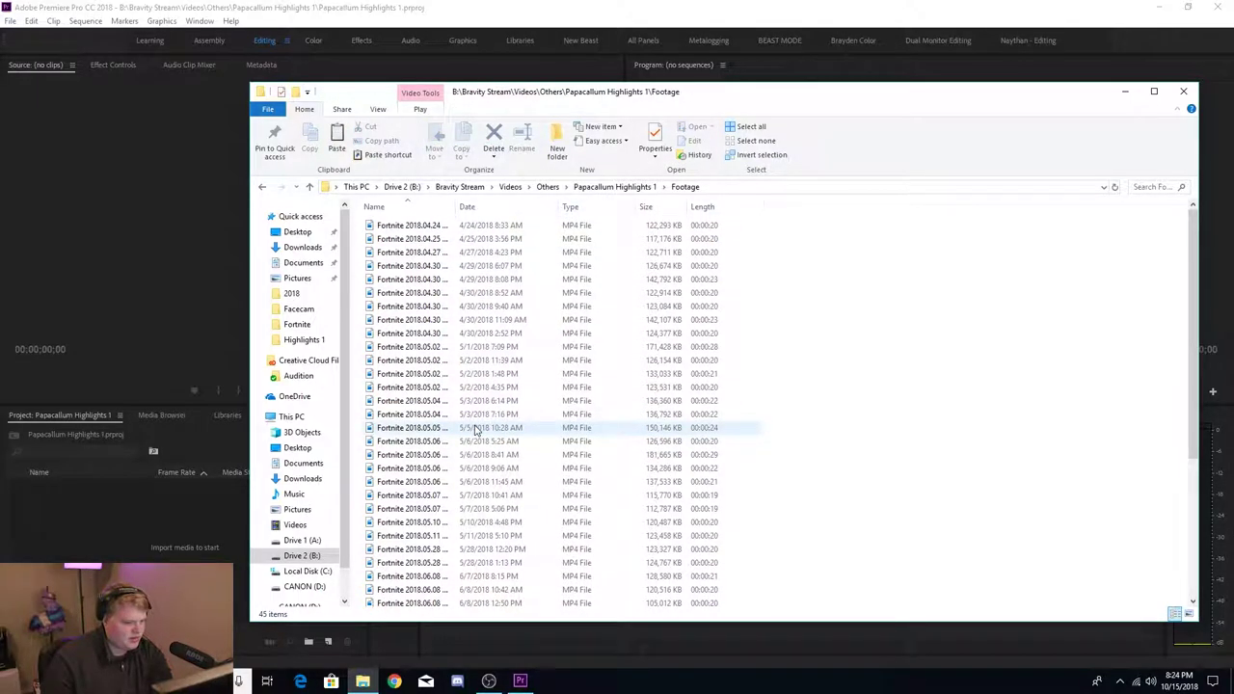
key(alt+Up)
drag(403, 227, 132, 536)
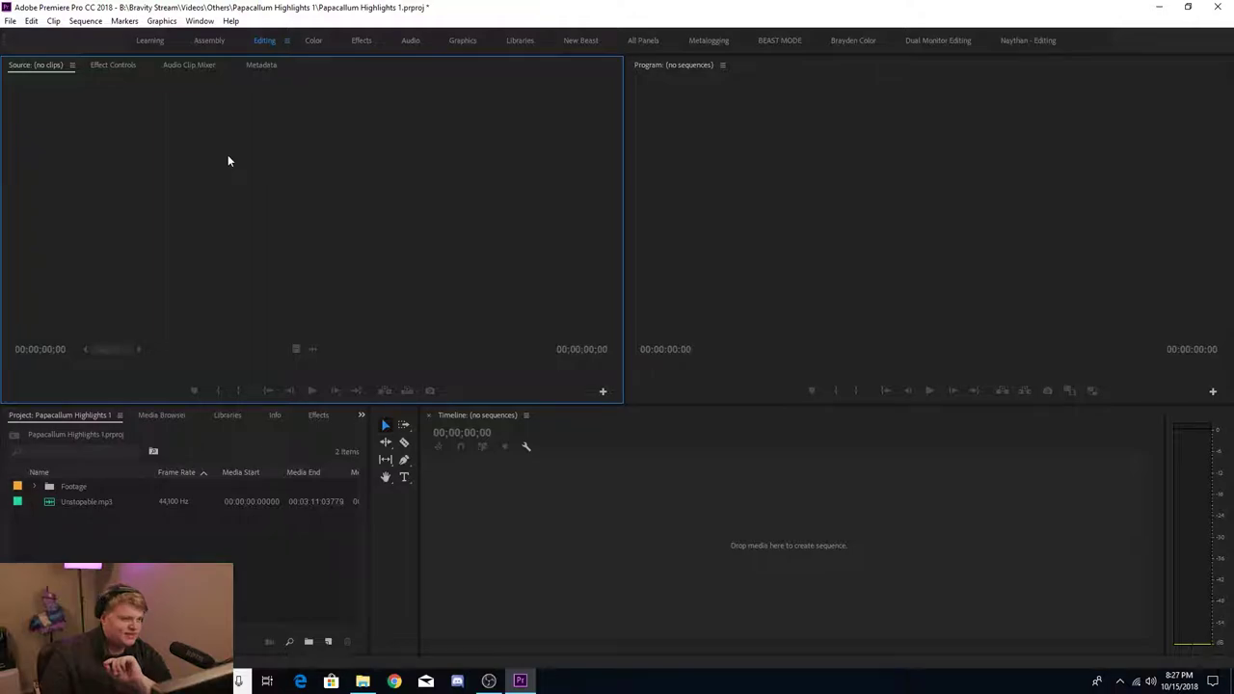
click(10, 22)
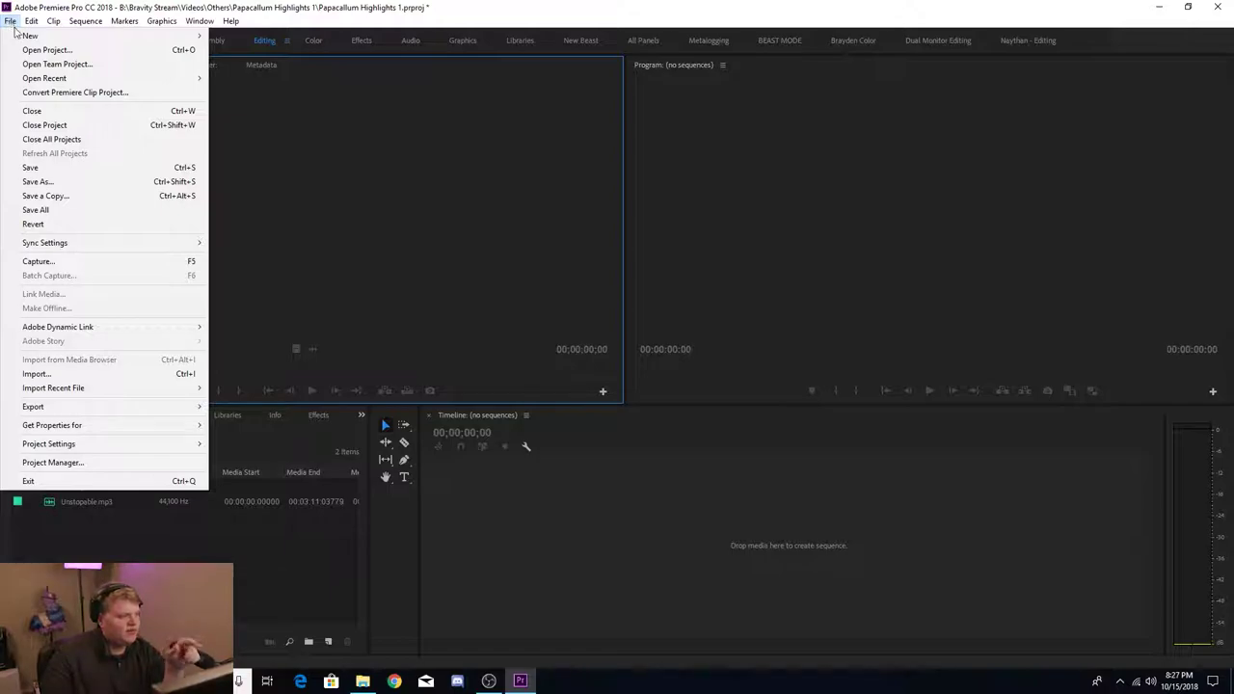
- Create a new sequence named Sequence 02
mouse_move(30, 36)
click(277, 64)
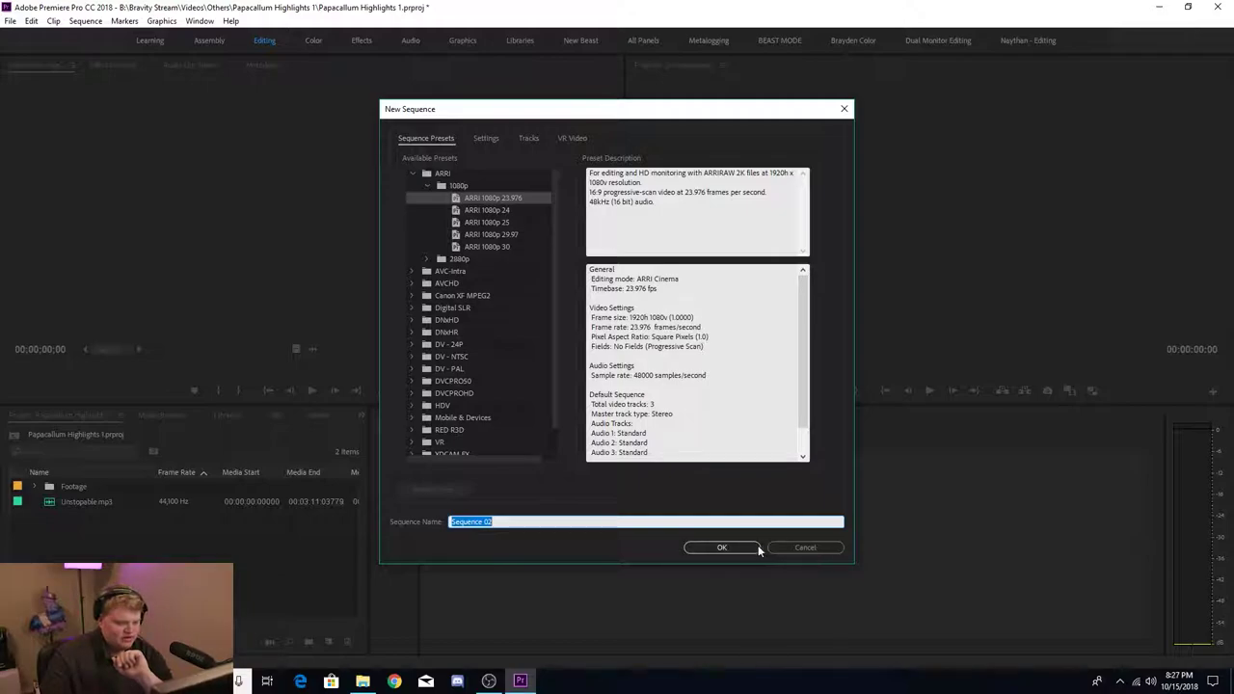
click(721, 547)
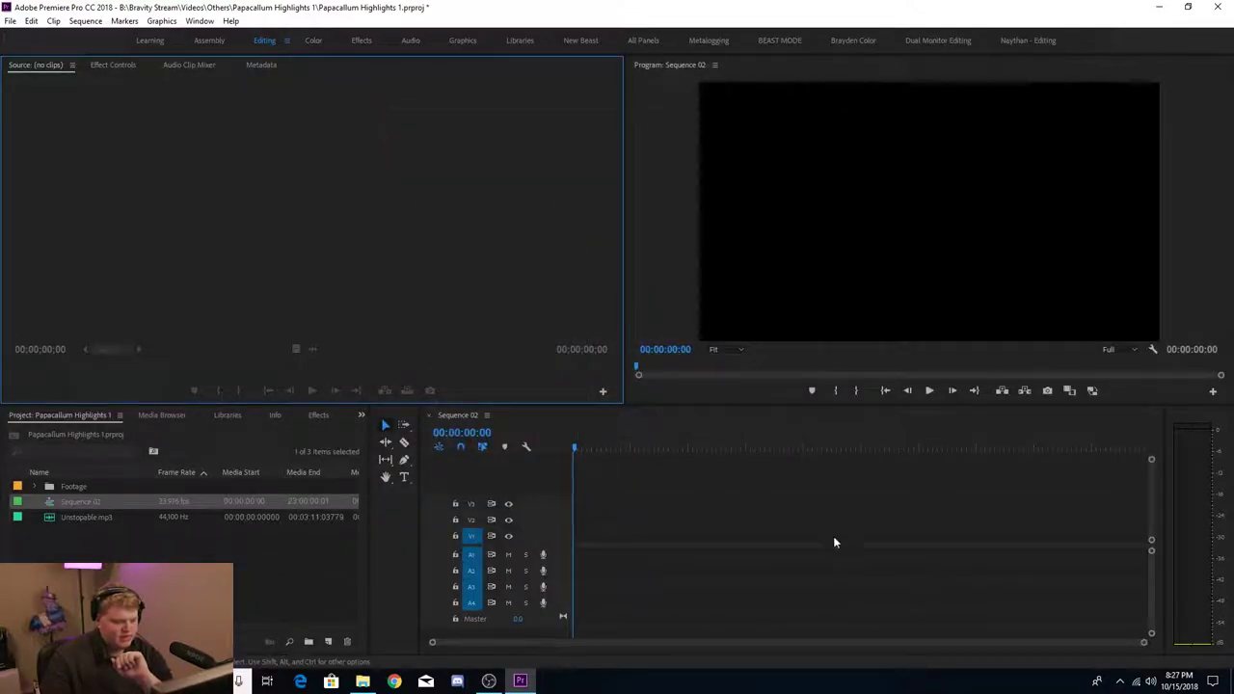
- Match Sequence 02's settings to a 60 fps Fortnite clip, then undo the test clip
click(39, 487)
scroll(89, 517, down, 1)
scroll(142, 546, down, 3)
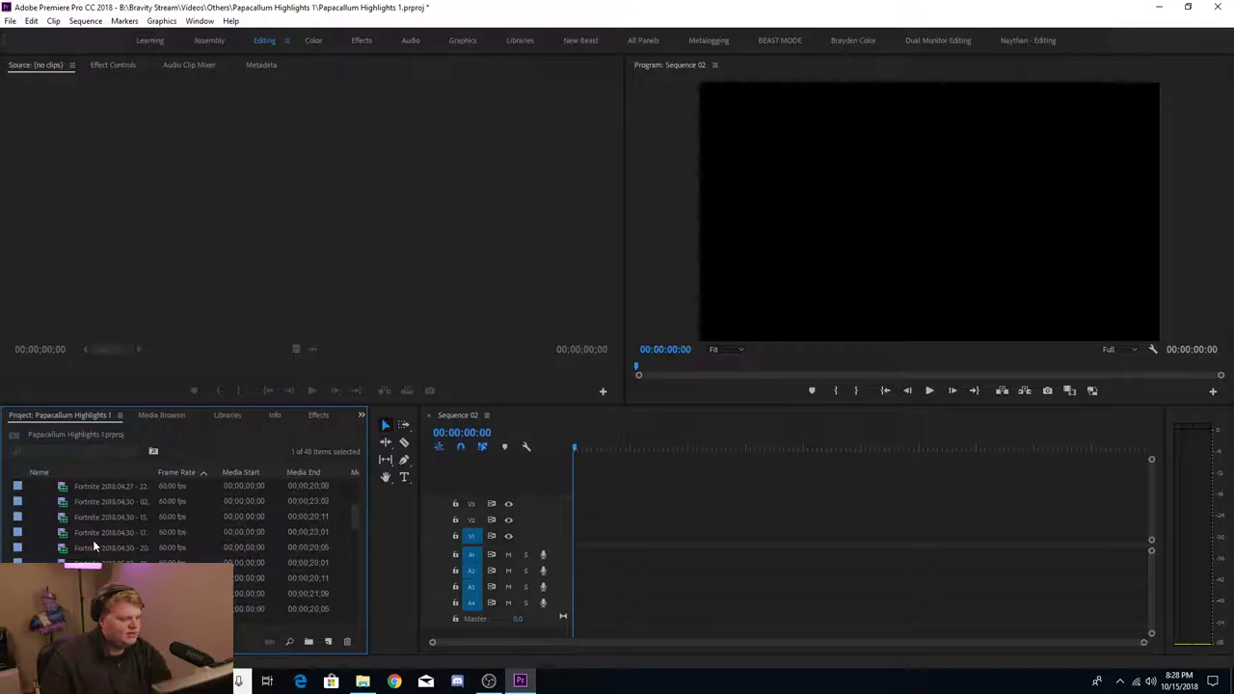
drag(69, 541, 572, 552)
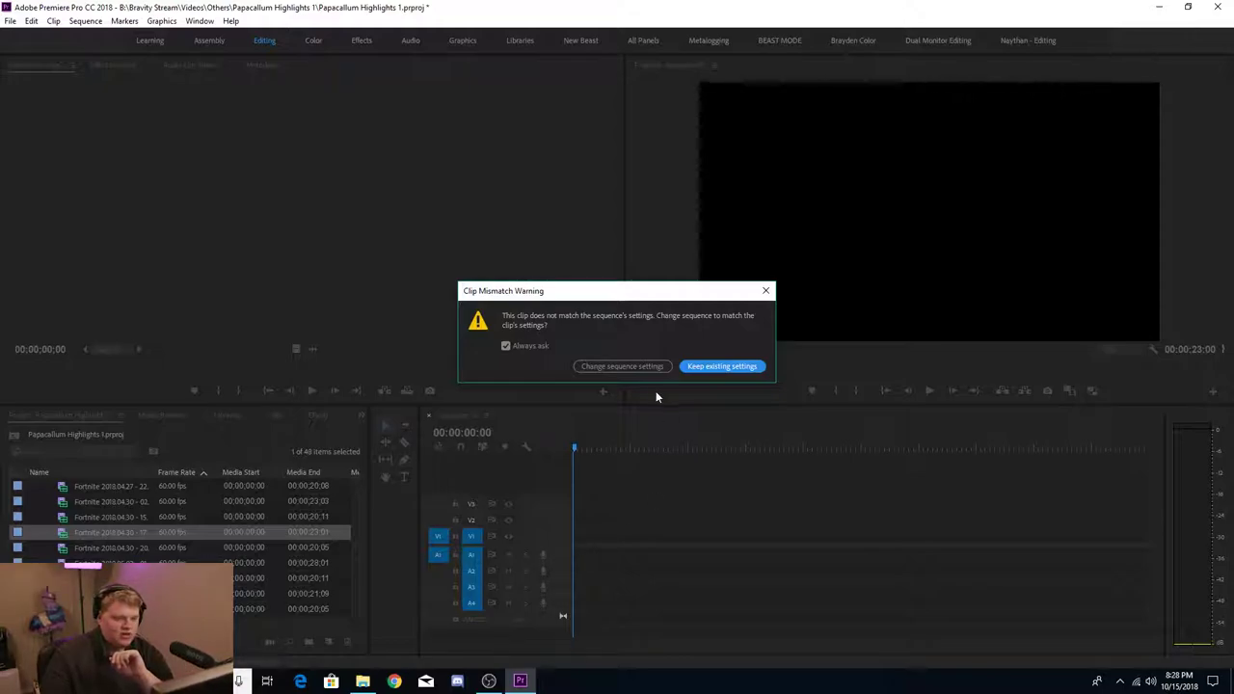
click(641, 371)
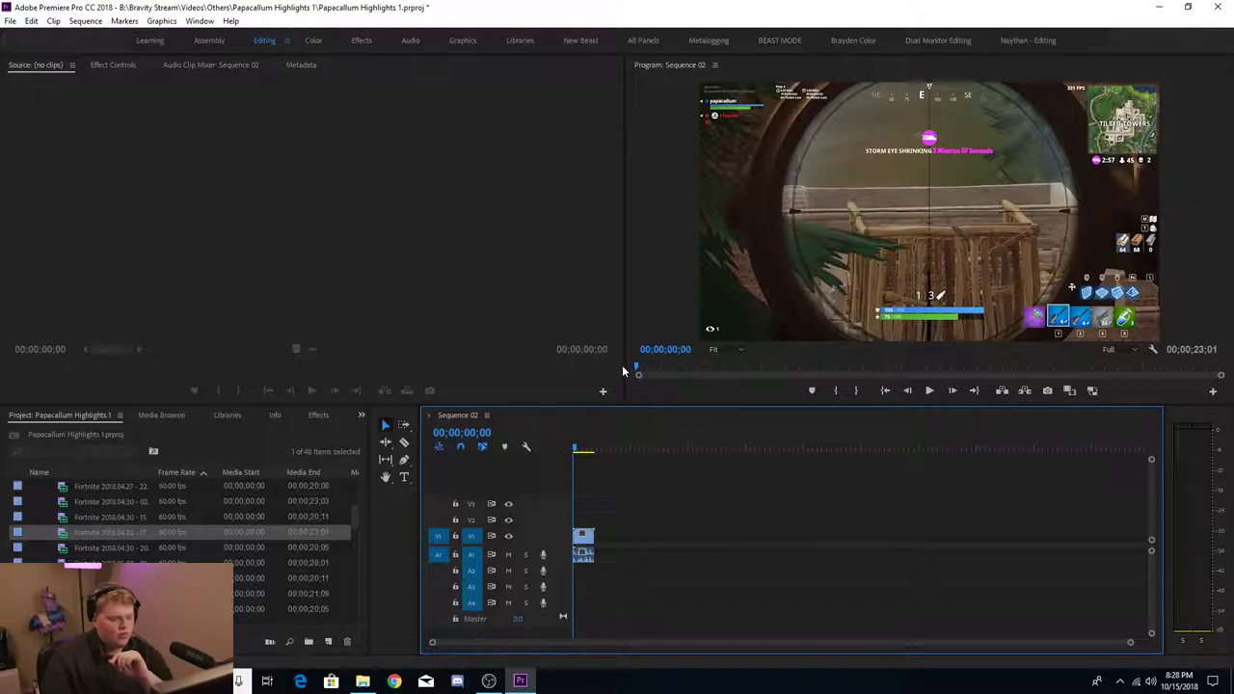
key(ctrl+z)
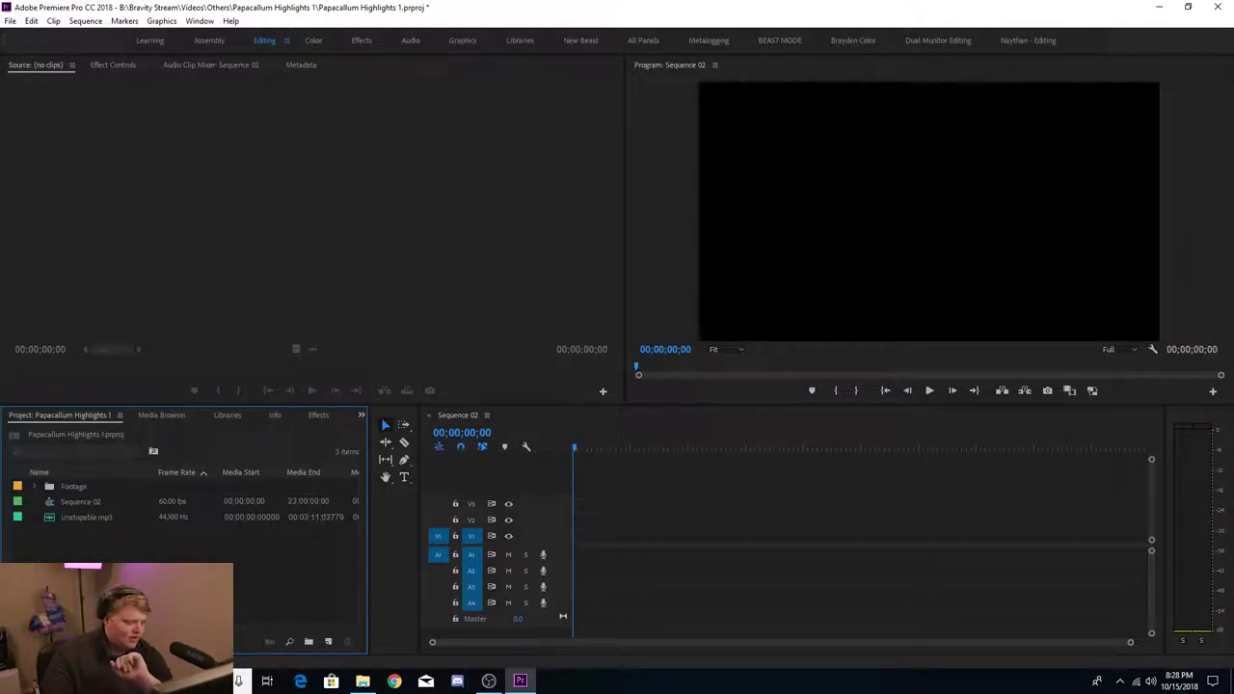
- Place Unstopable.mp3 on audio track A3 of Sequence 02 and zoom the timeline
drag(44, 518, 577, 586)
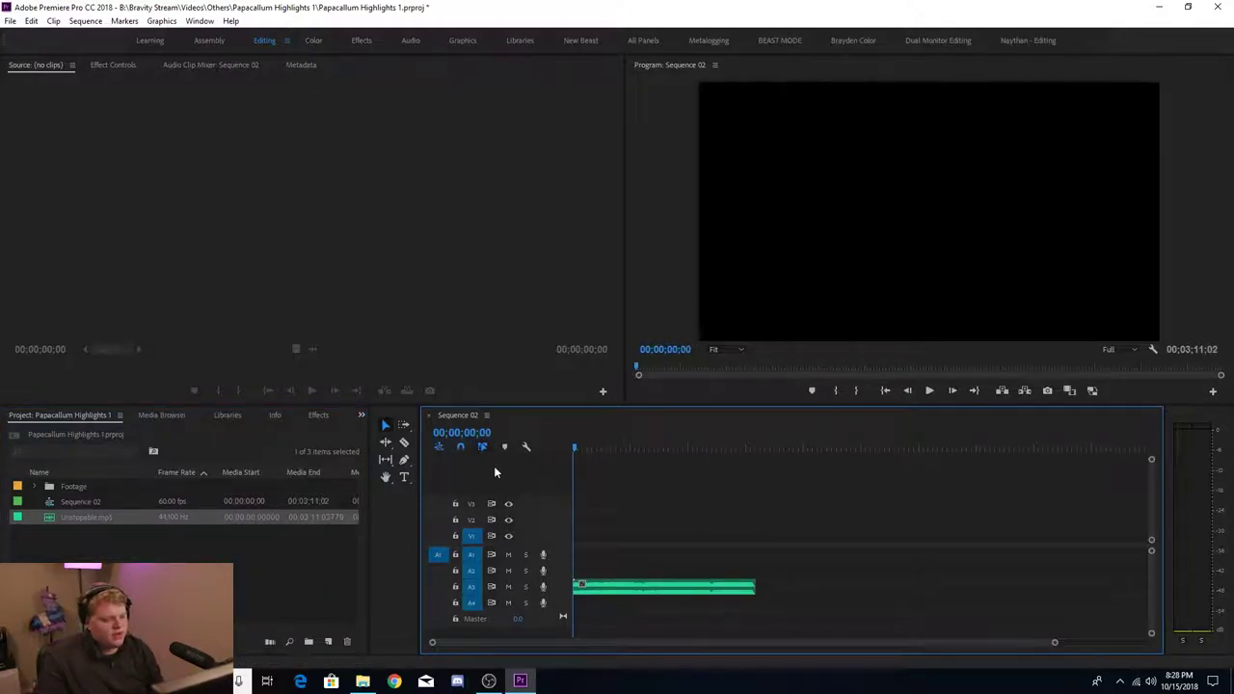
drag(1053, 642, 938, 642)
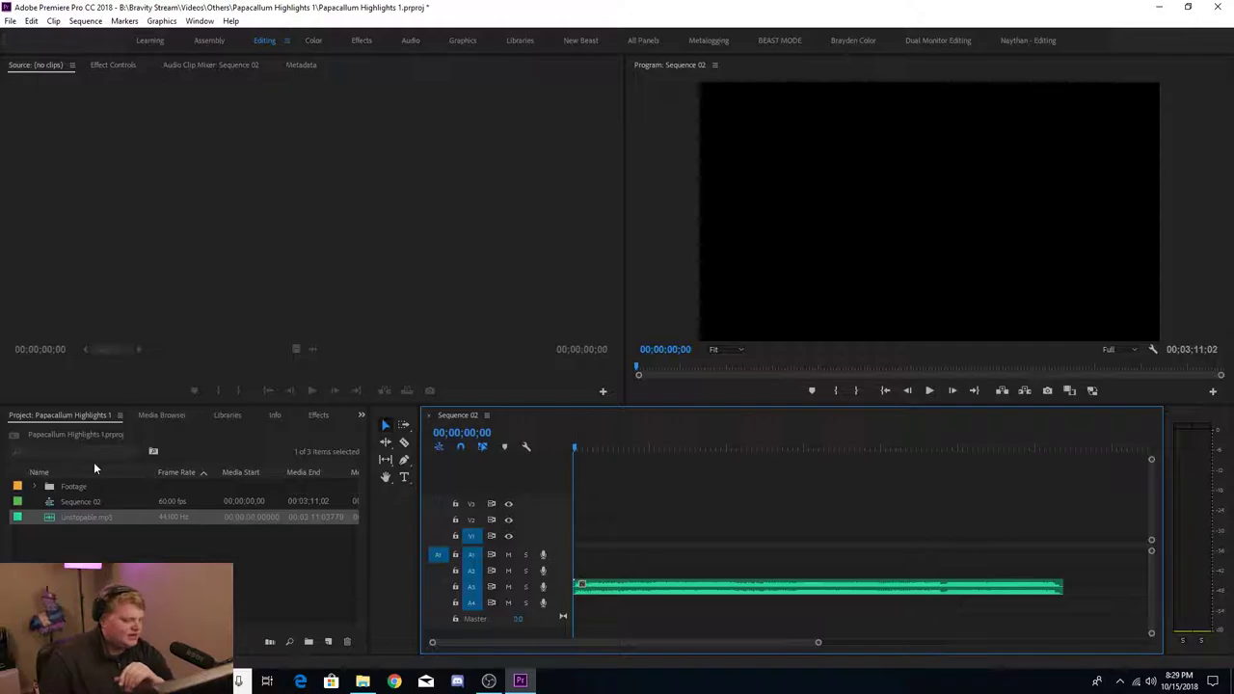
click(34, 486)
scroll(115, 548, down, 1)
scroll(116, 547, down, 3)
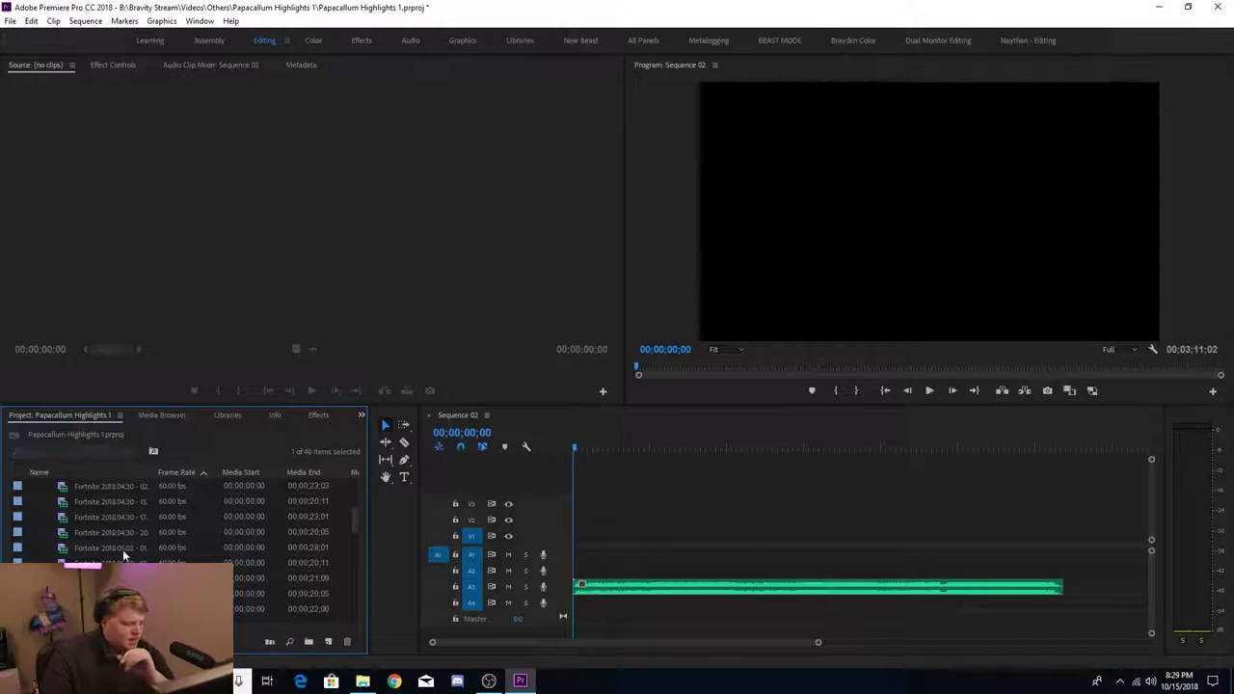
- Preview the Fortnite 2018.04.24 clip in the Source Monitor, briefly comparing the 2018.05.07 clip
scroll(124, 550, up, 1)
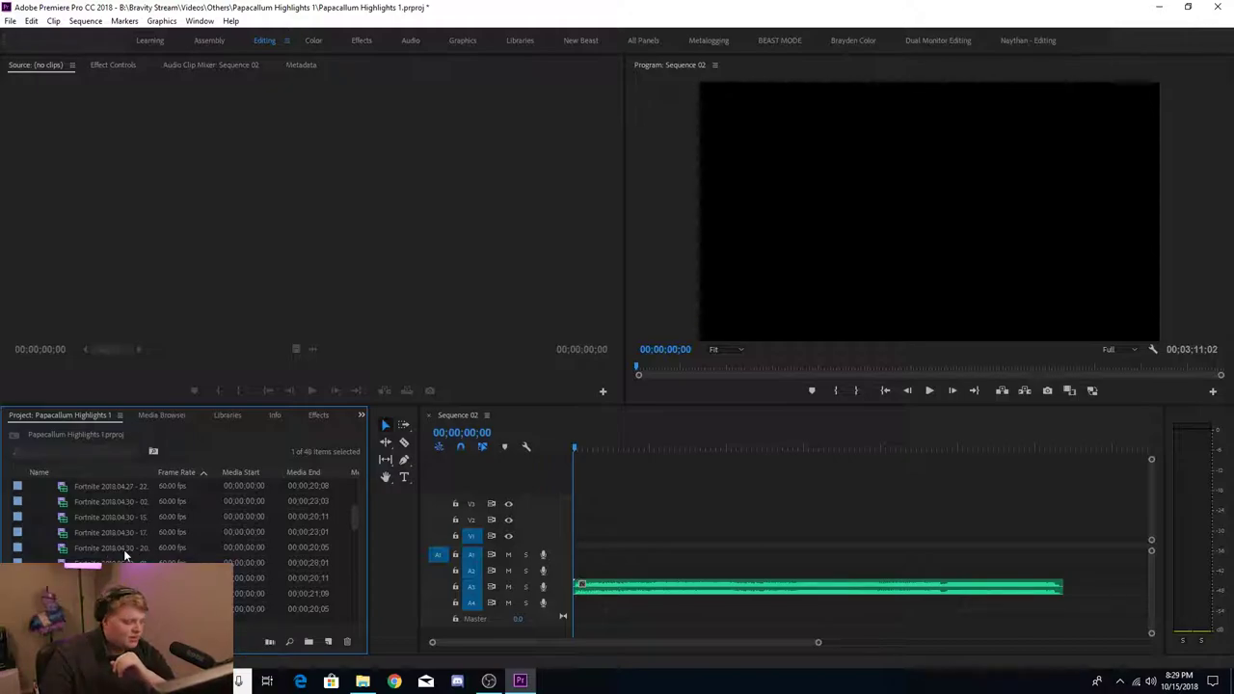
scroll(124, 550, up, 4)
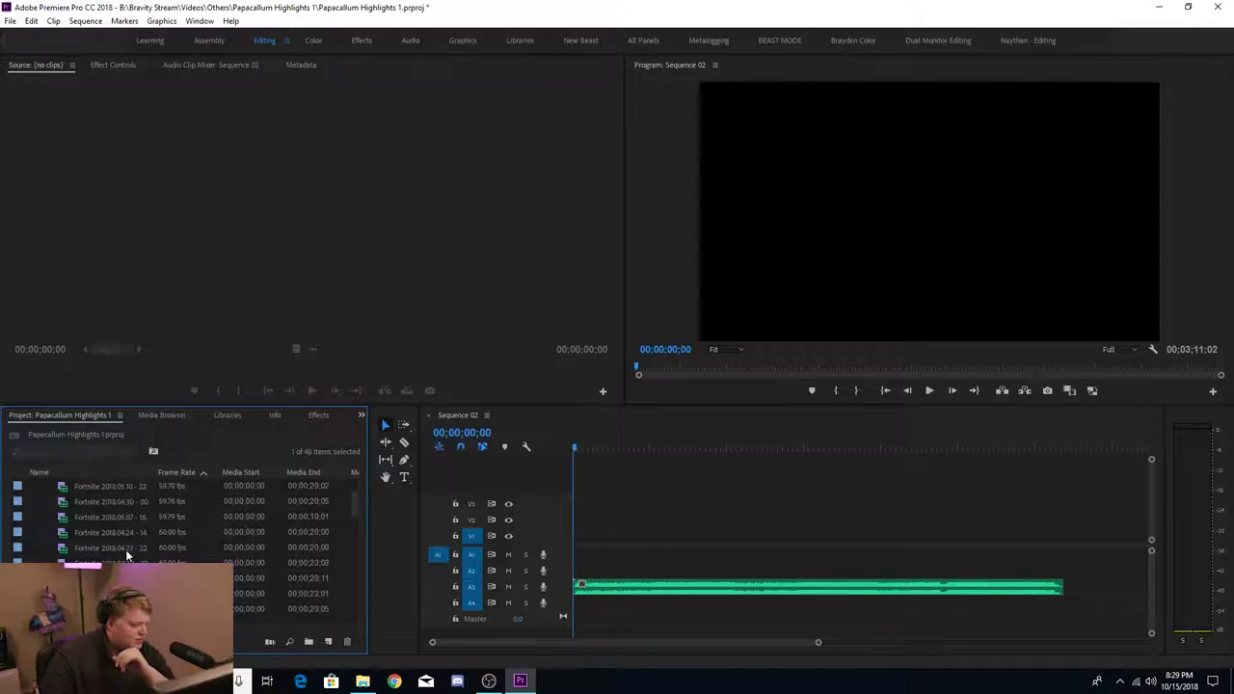
double_click(92, 532)
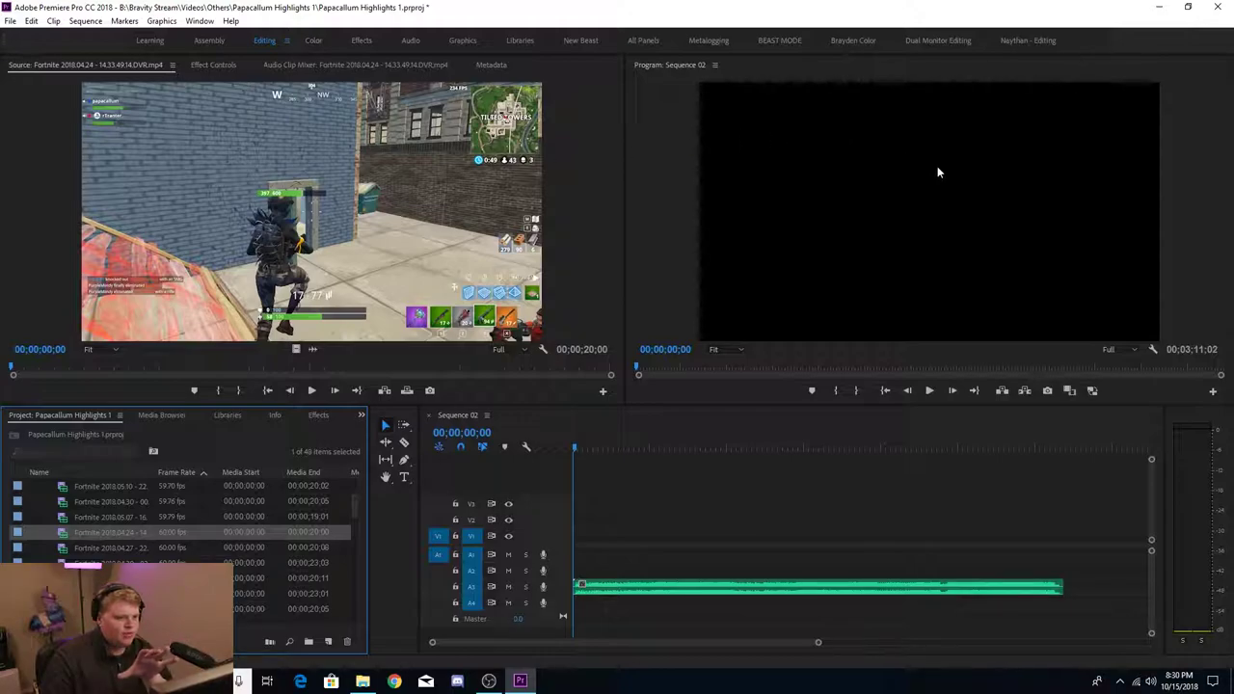
click(875, 447)
click(777, 448)
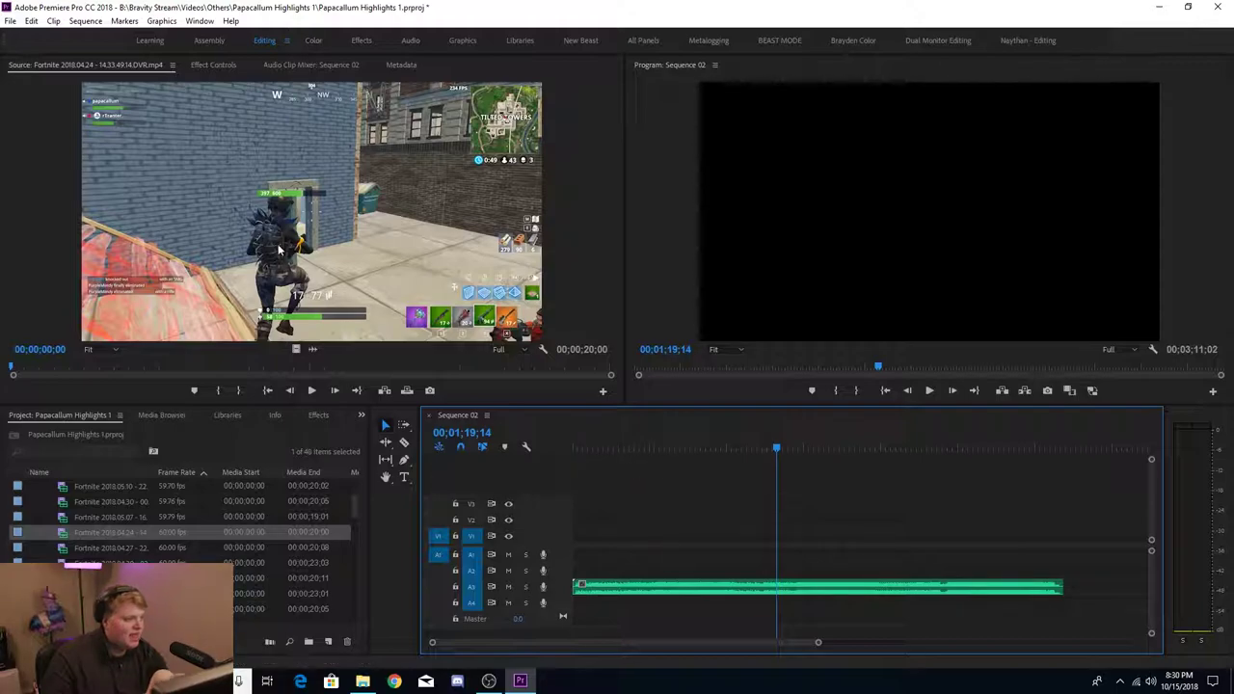
double_click(65, 519)
double_click(67, 536)
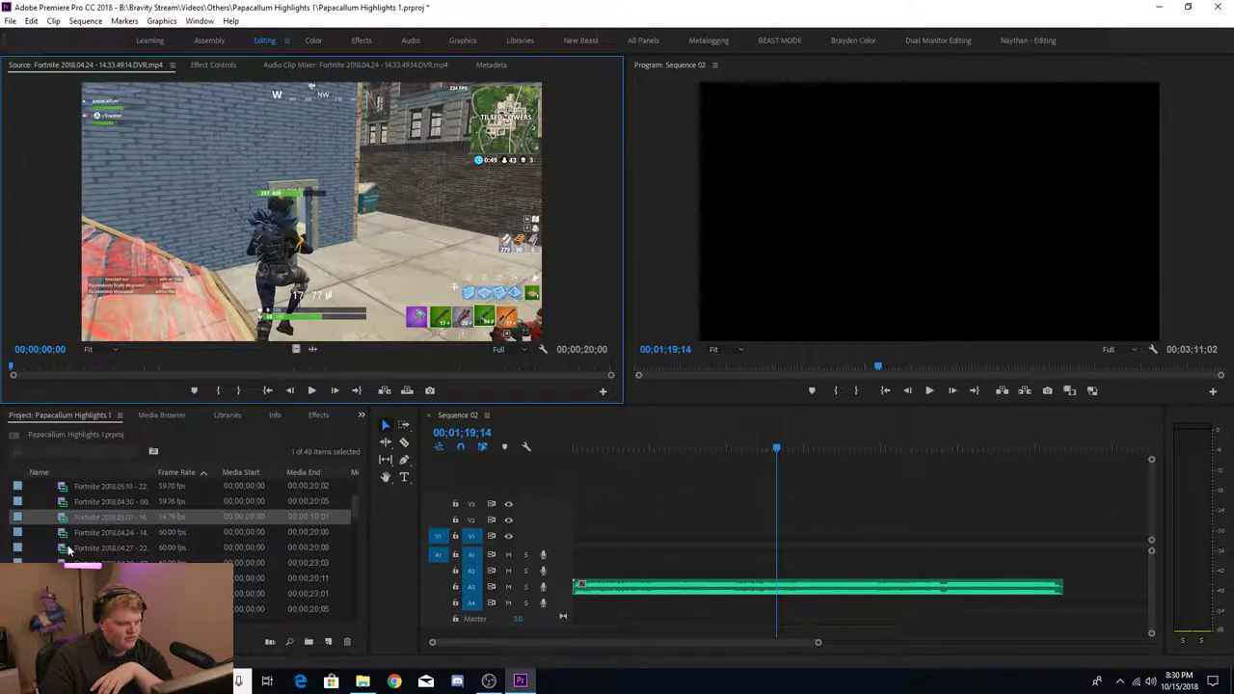
click(313, 391)
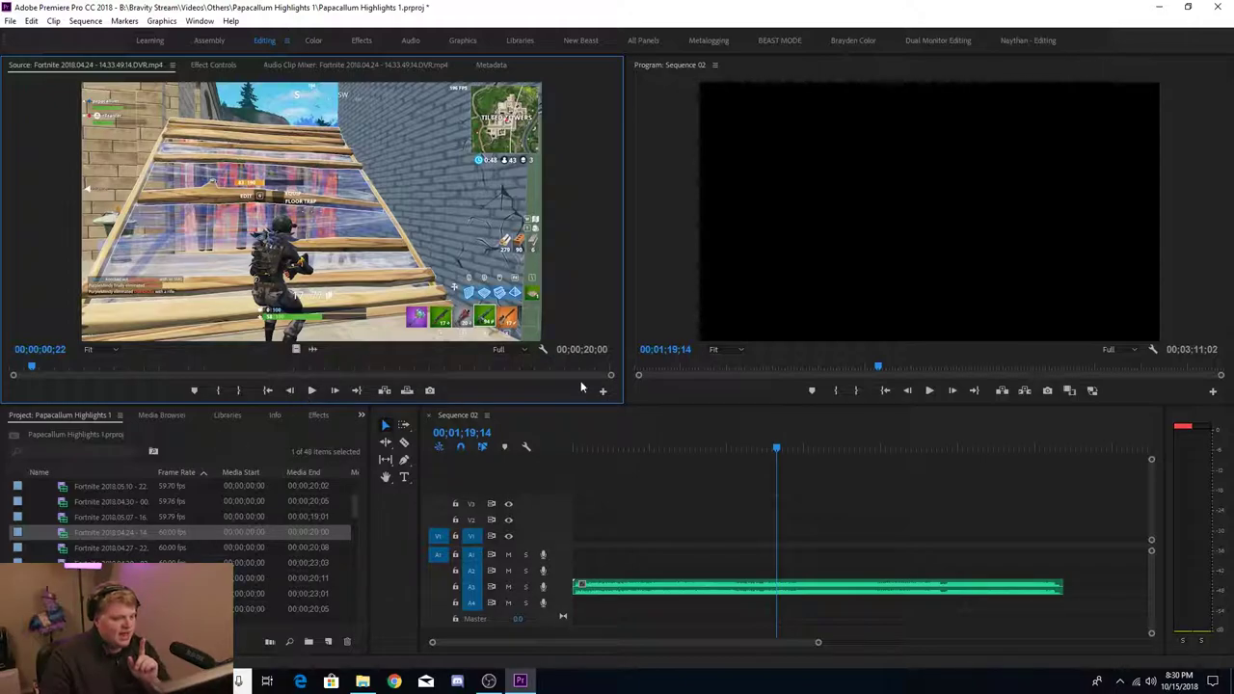
click(668, 445)
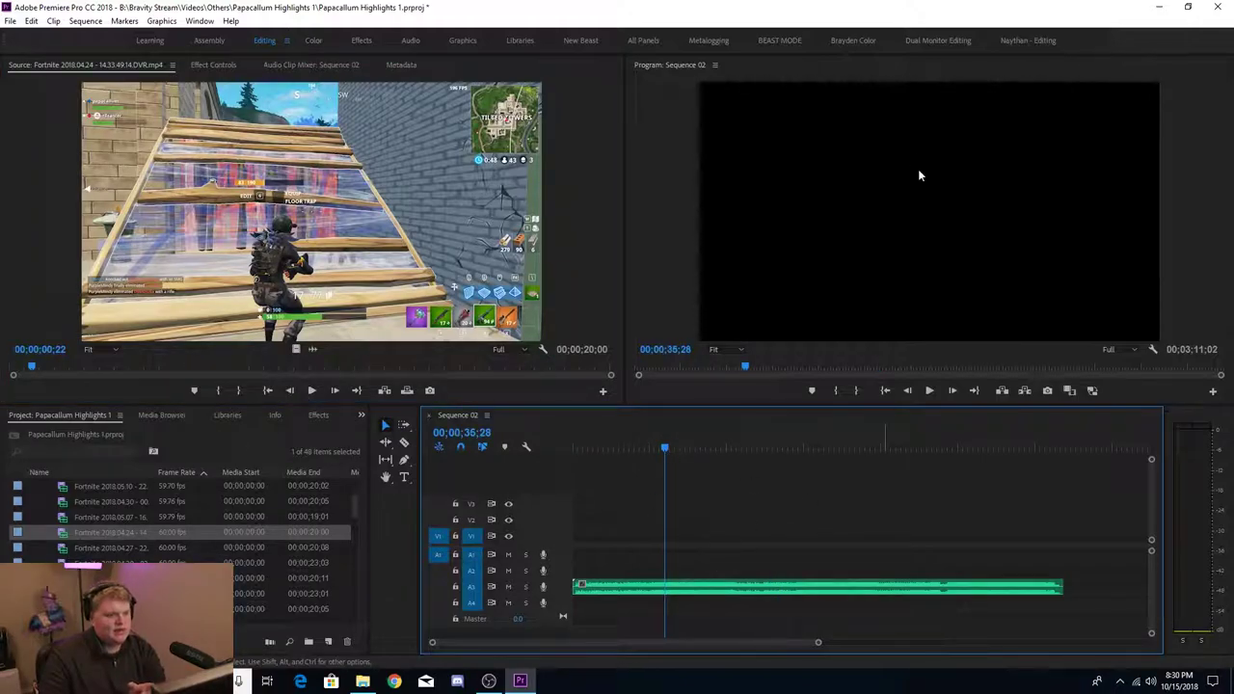
click(281, 306)
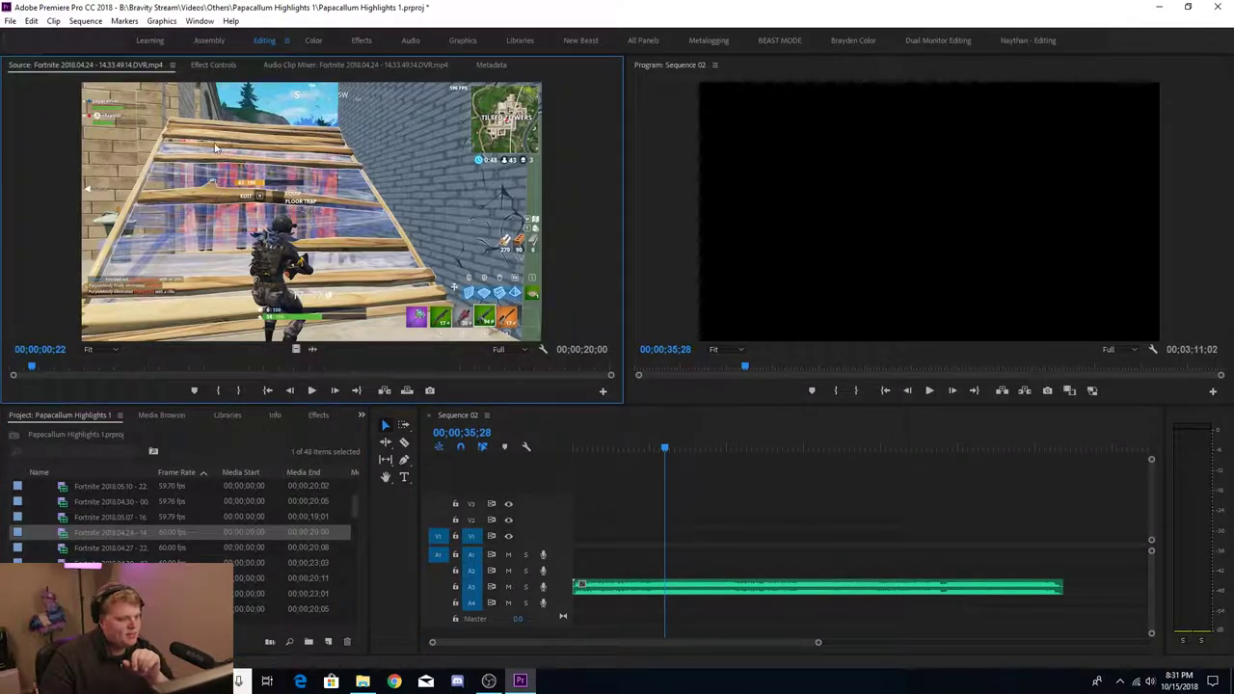
key(space)
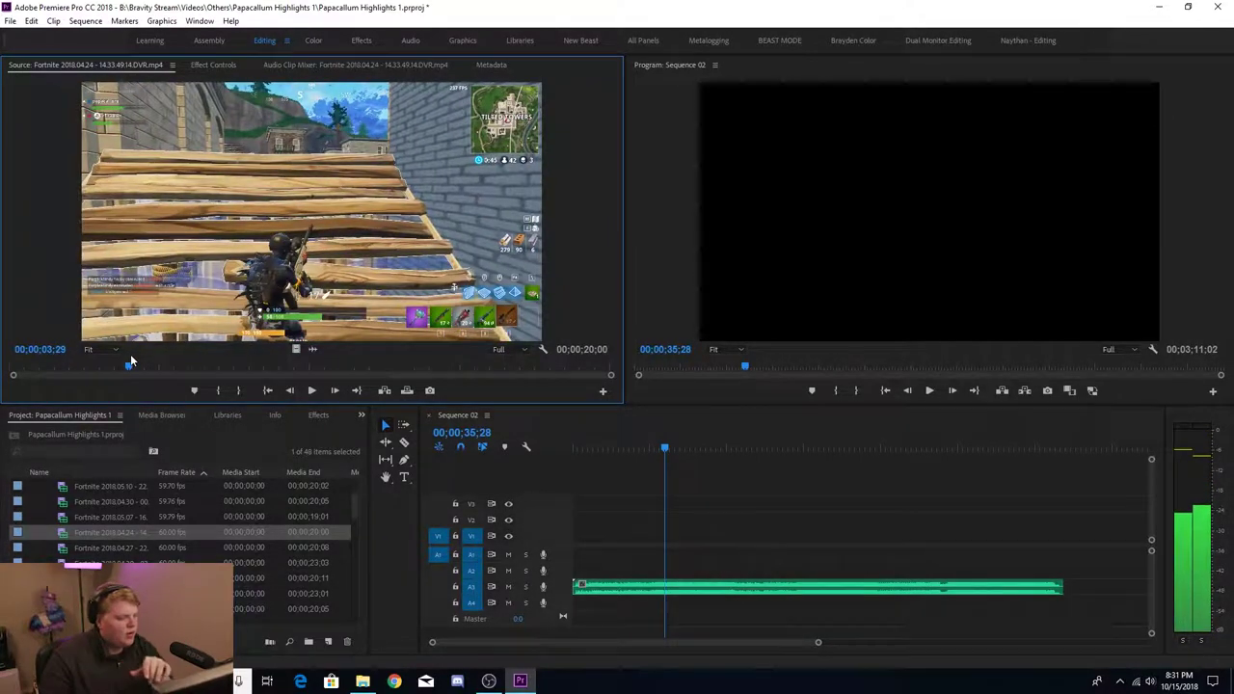
- Mark a source range from 00;00;04;13 to 00;00;11;23, test-place it, then undo
key(i)
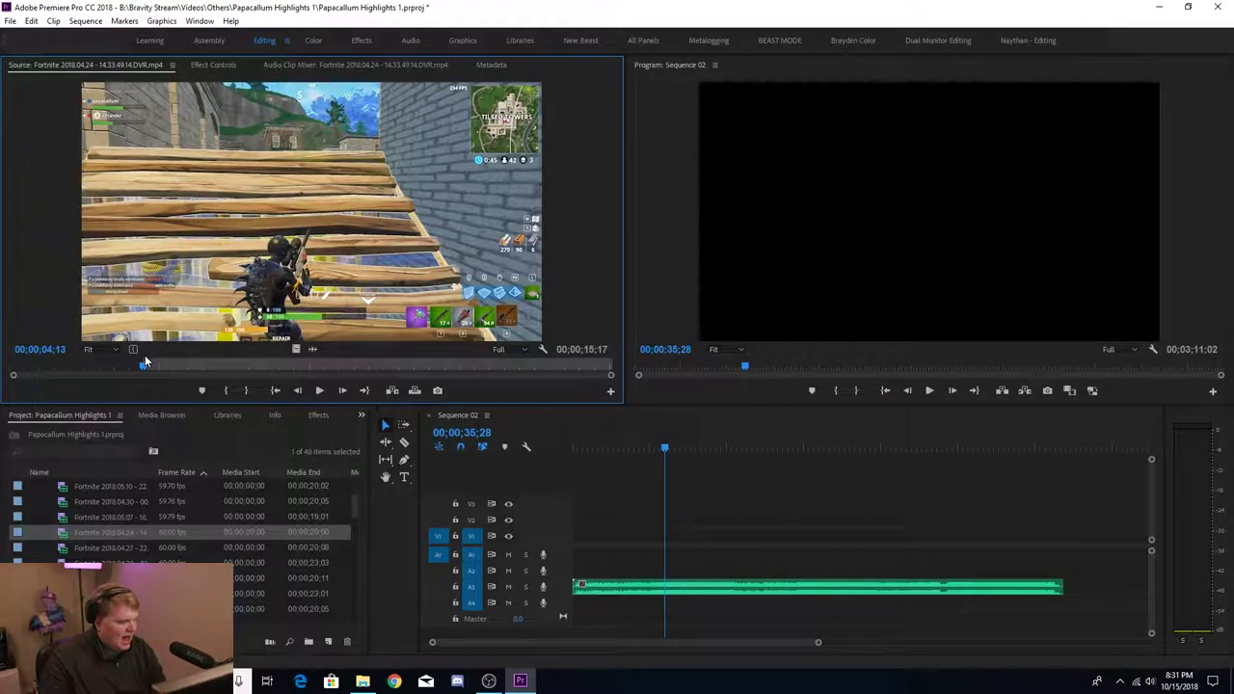
click(363, 368)
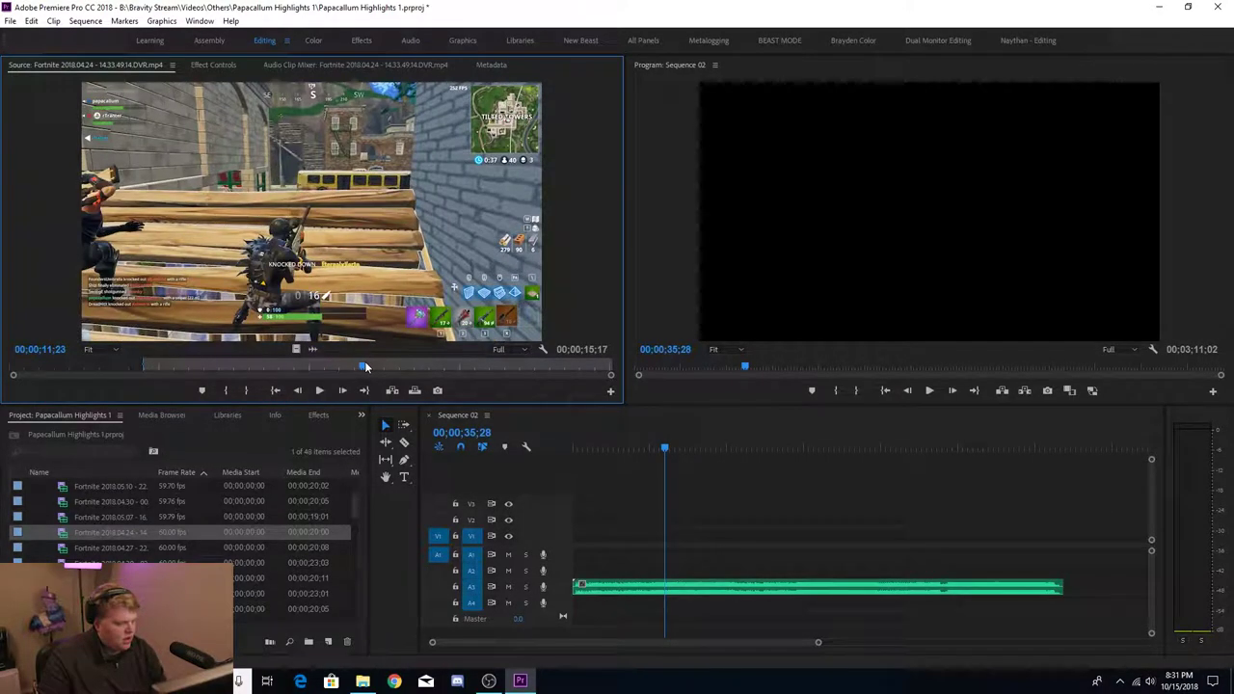
key(o)
click(203, 365)
click(61, 536)
drag(544, 559, 602, 545)
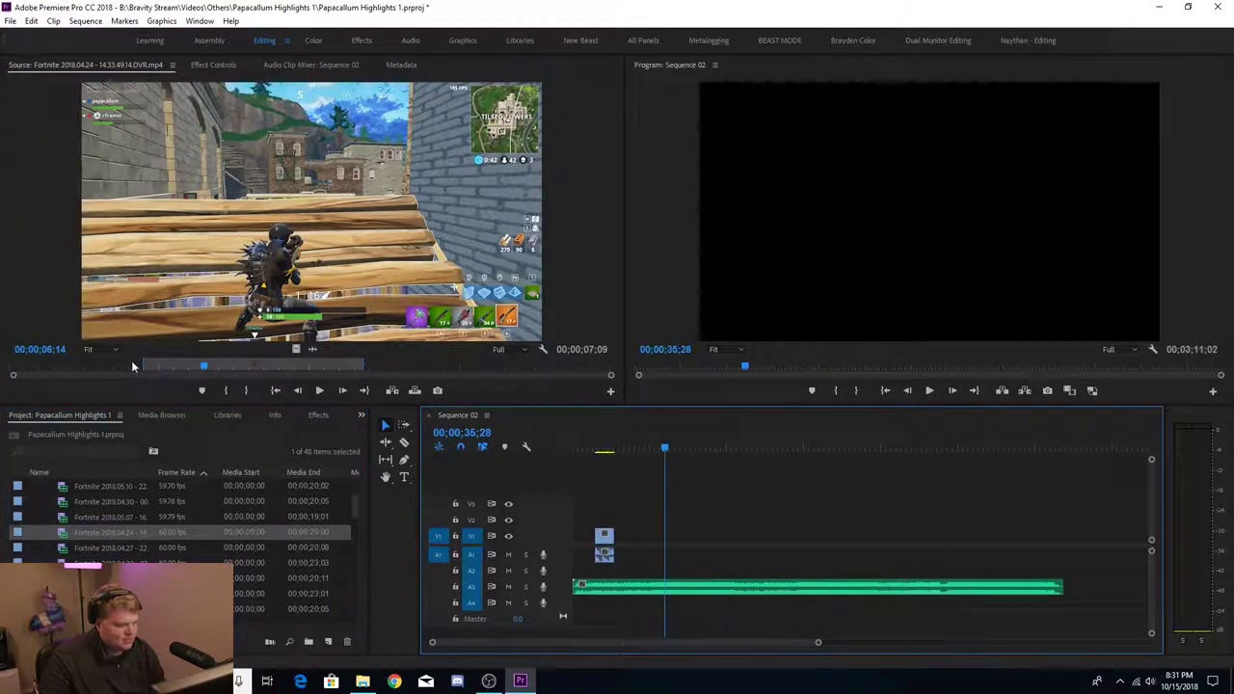
key(ctrl+z)
- Restart the source range at 00;00;06;14 and extend its end
click(226, 391)
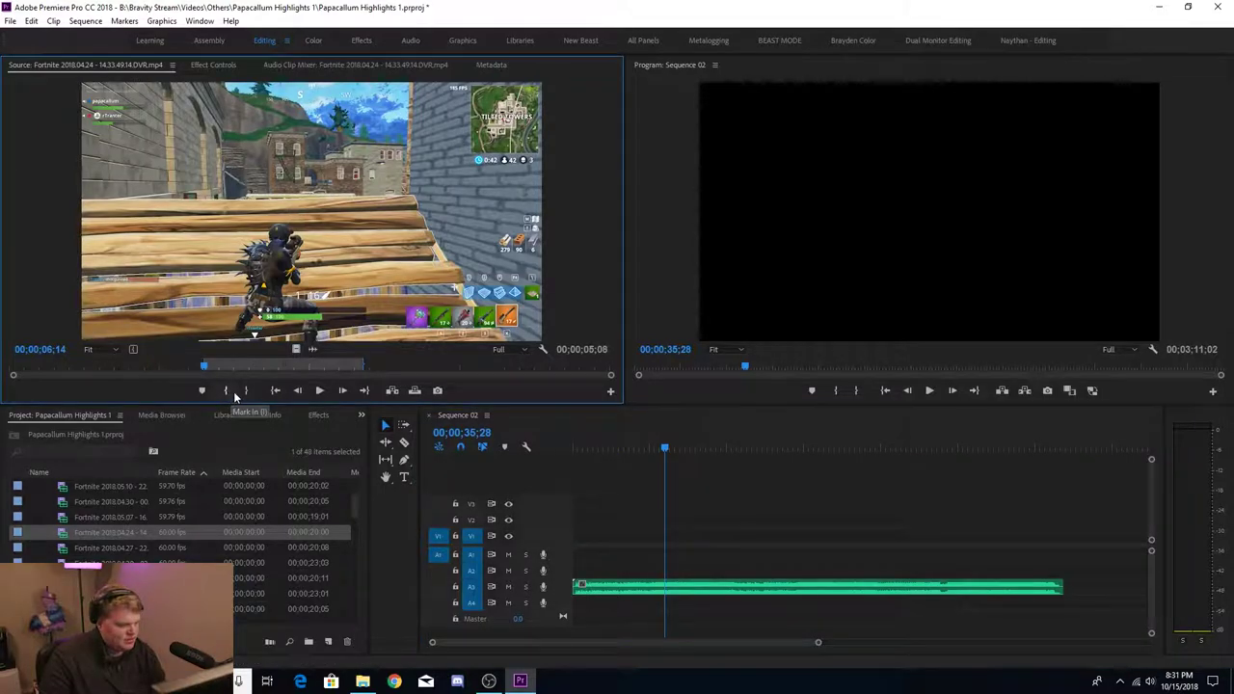
click(403, 372)
click(248, 391)
click(318, 372)
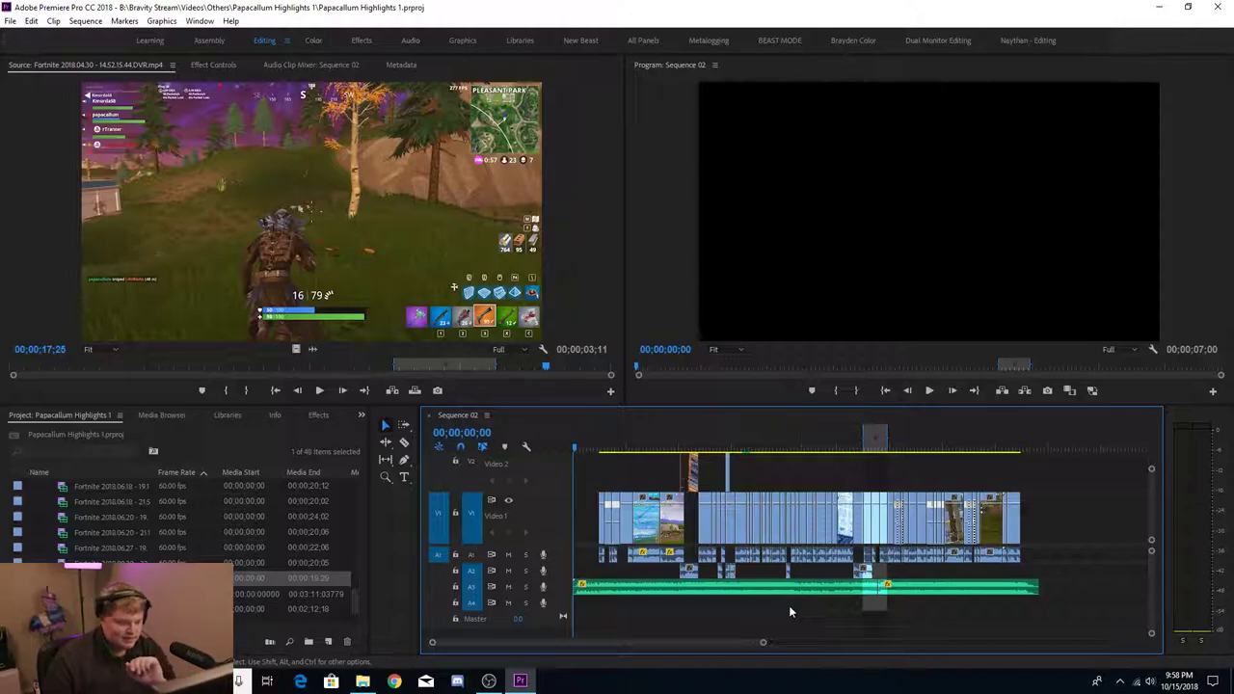
click(812, 443)
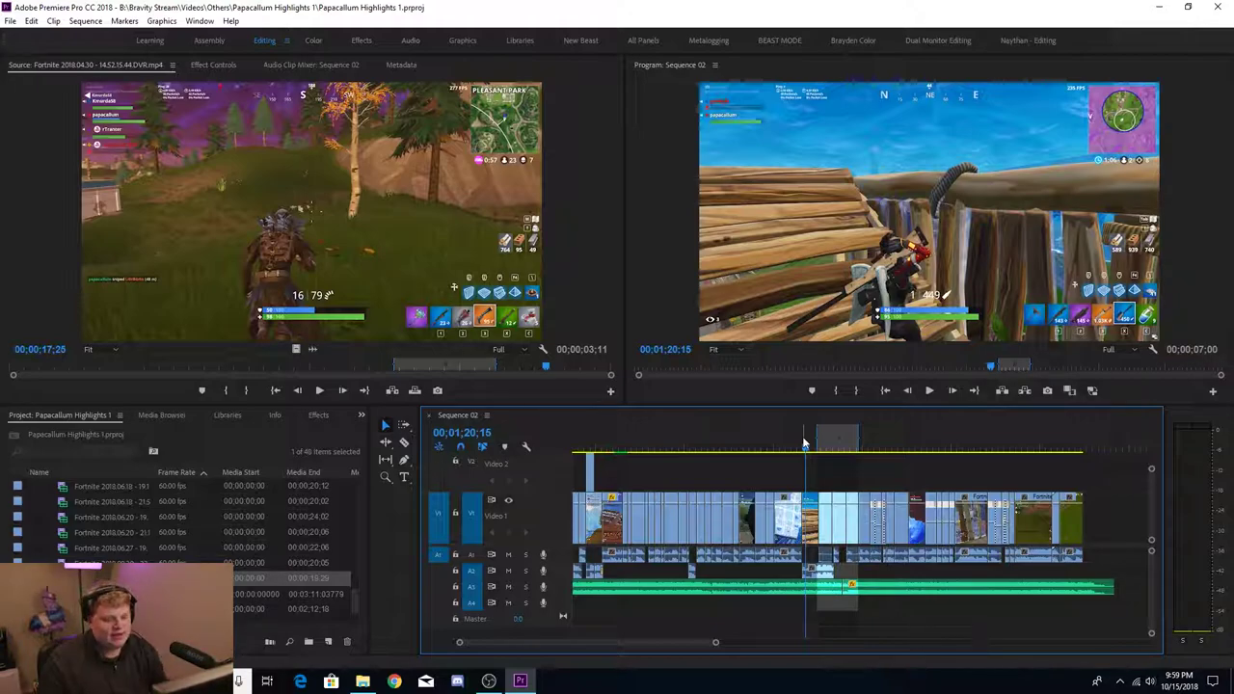
key(space)
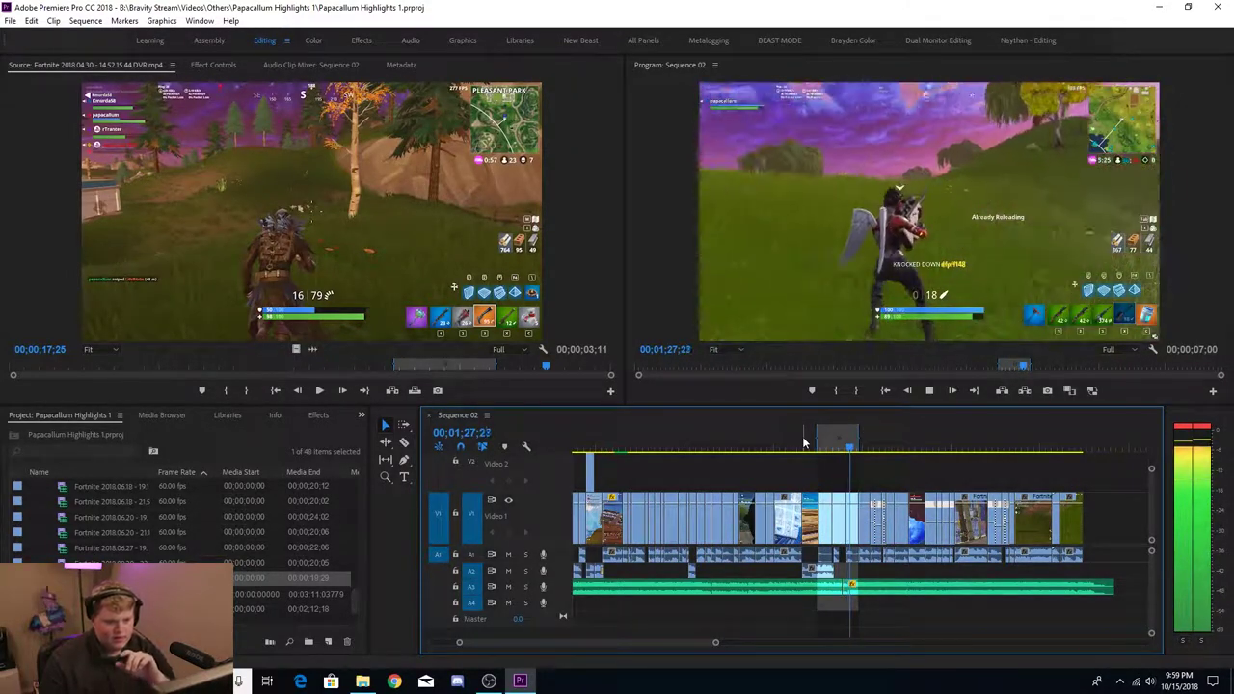
key(space)
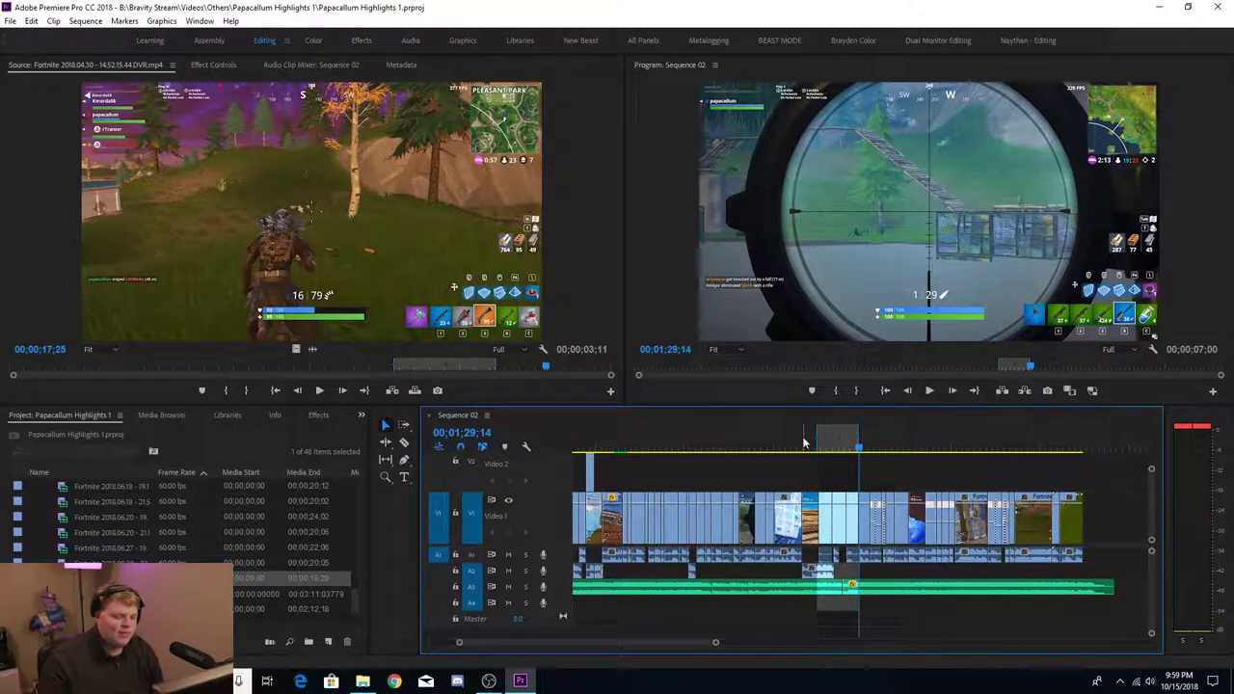
click(805, 442)
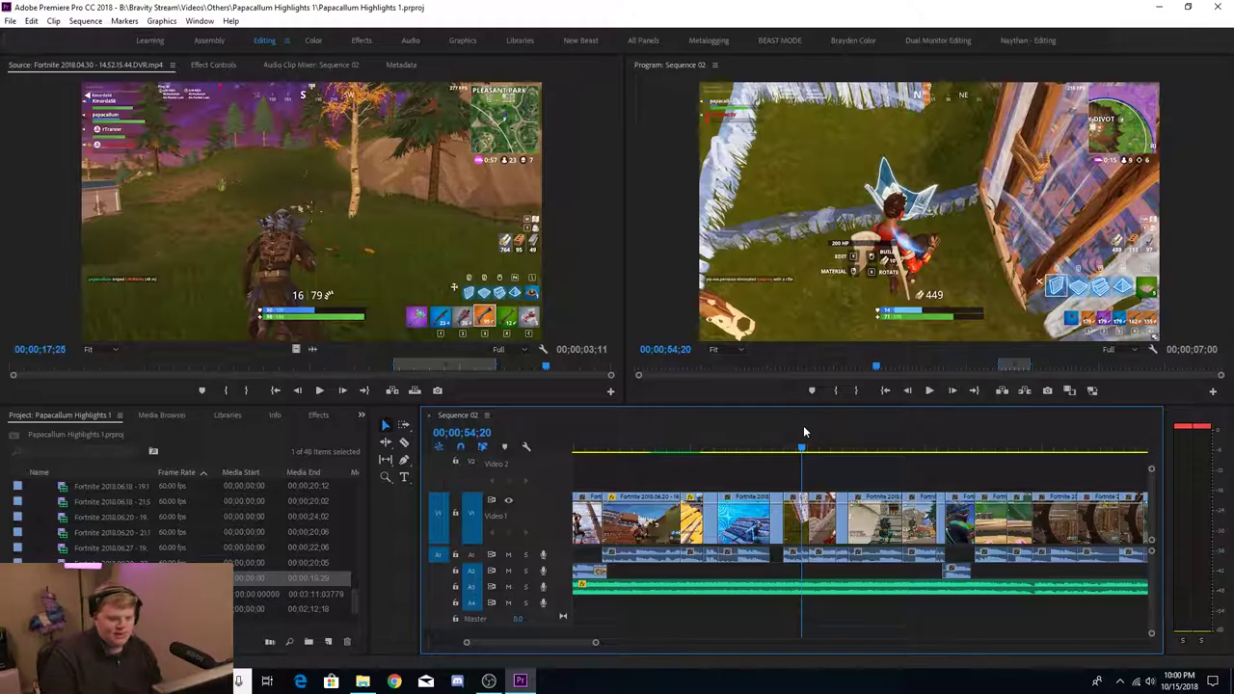
key(space)
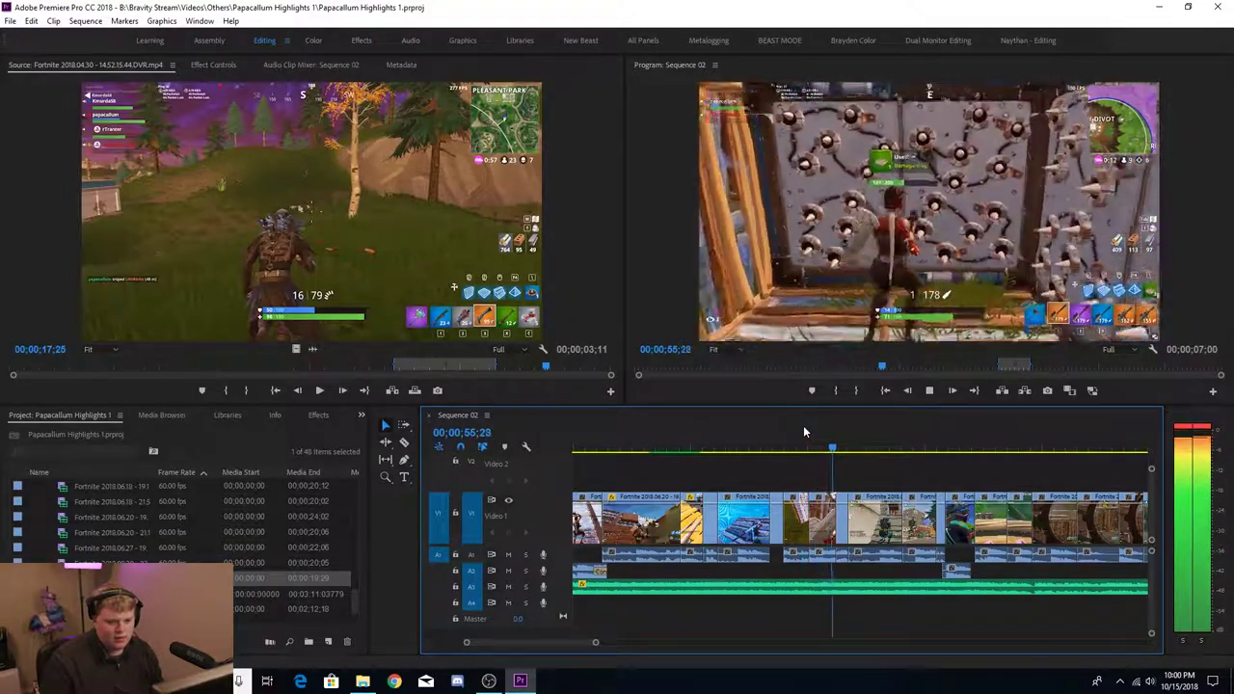
key(space)
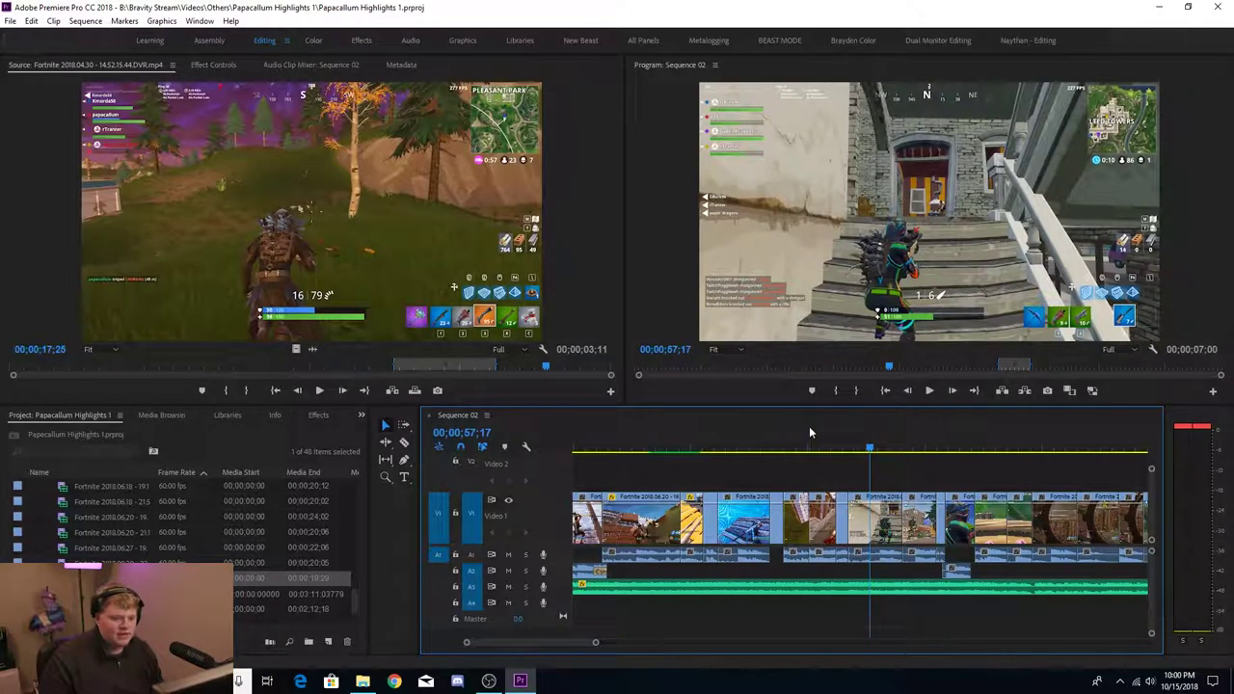
click(812, 446)
key(space)
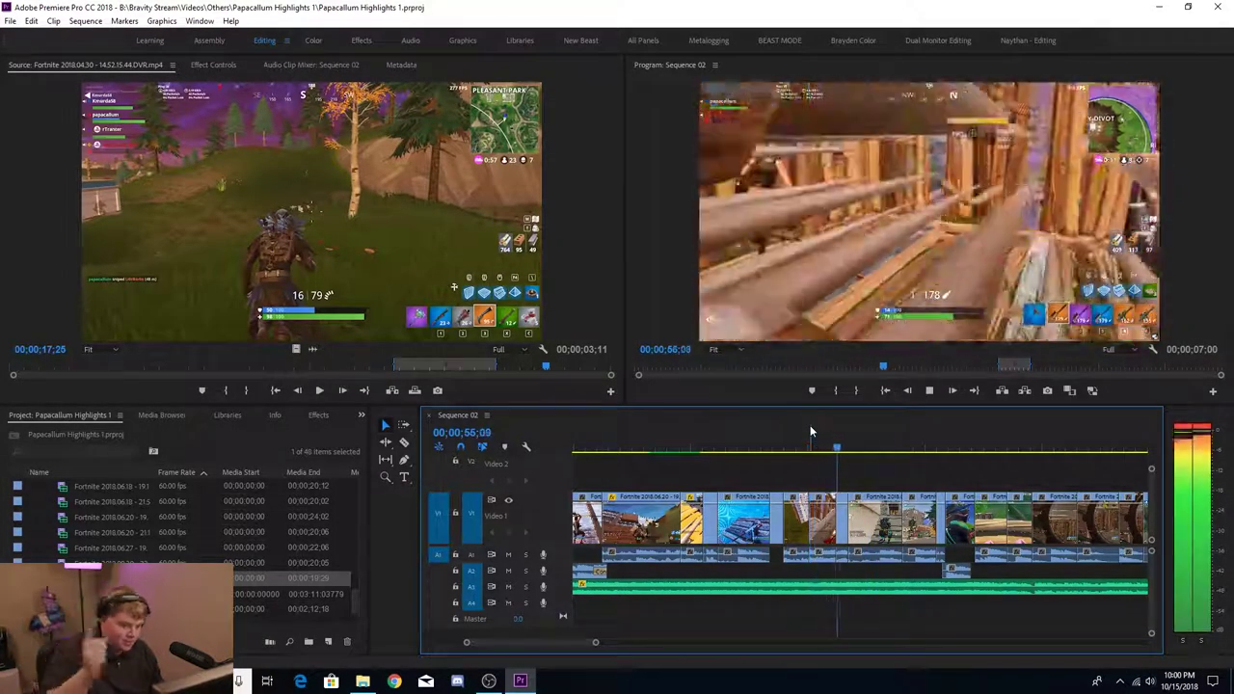
key(space)
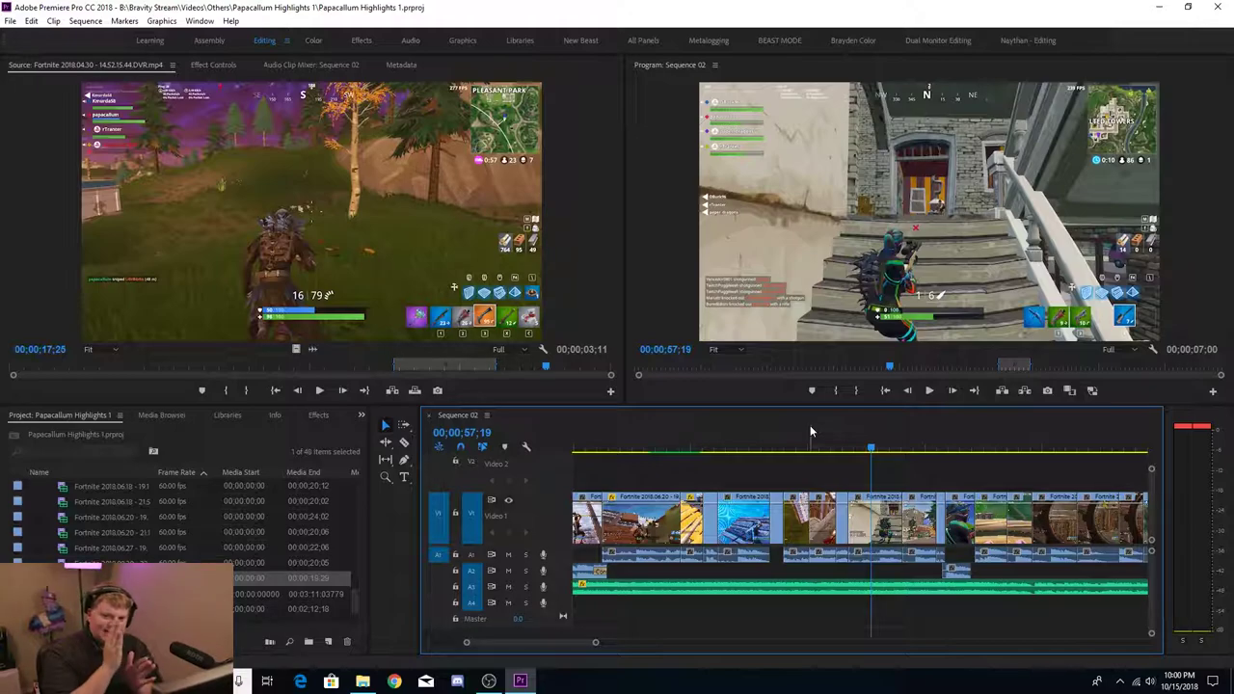
drag(598, 644, 730, 642)
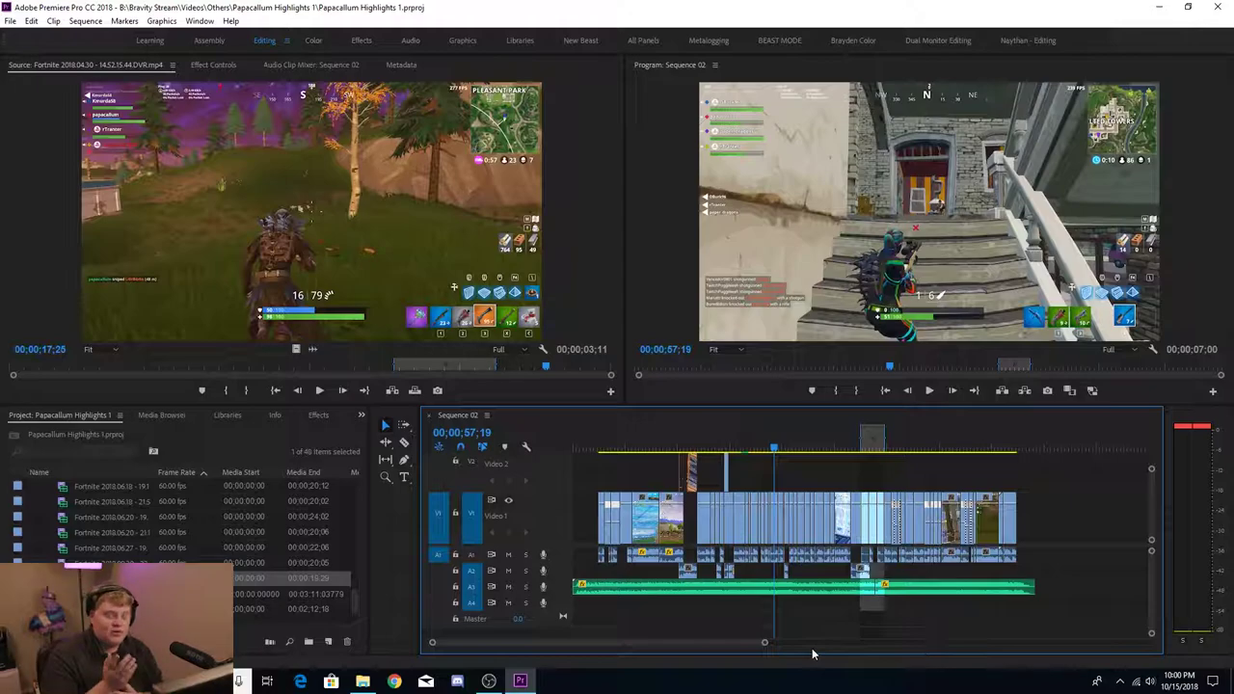
- Scrub the 2018.04.30 source clip and set its In point at 00;00;15;02
key(minus)
click(295, 367)
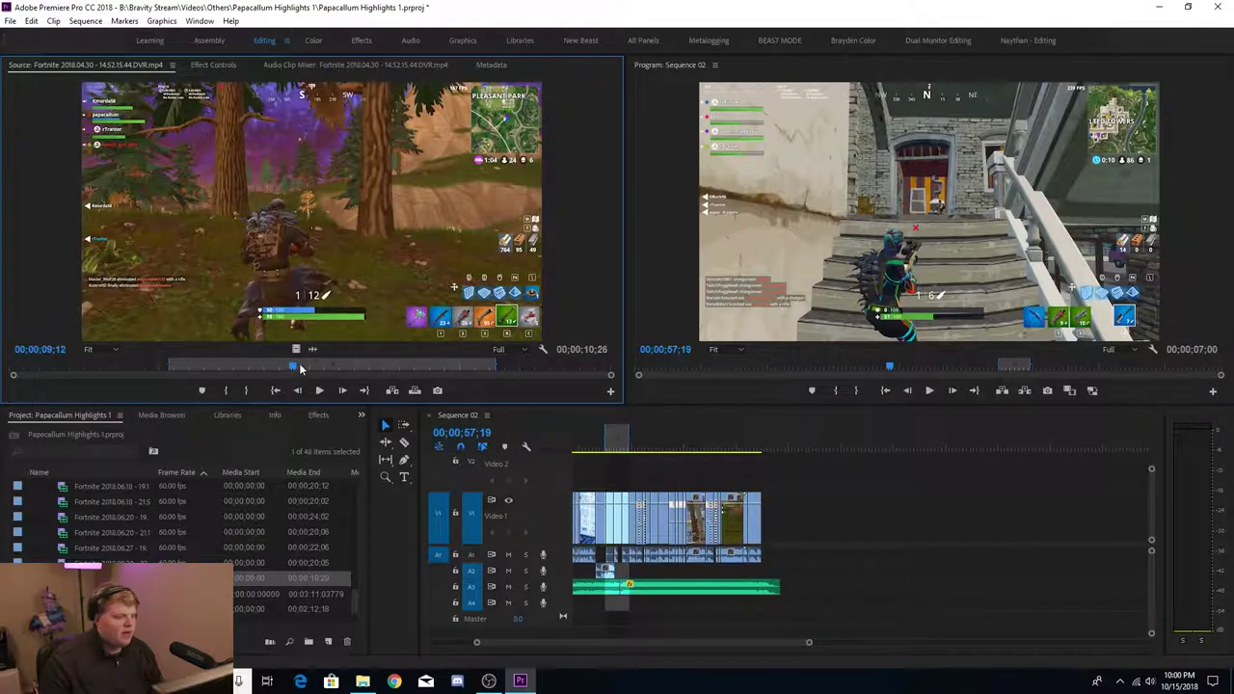
drag(295, 368, 345, 366)
key(space)
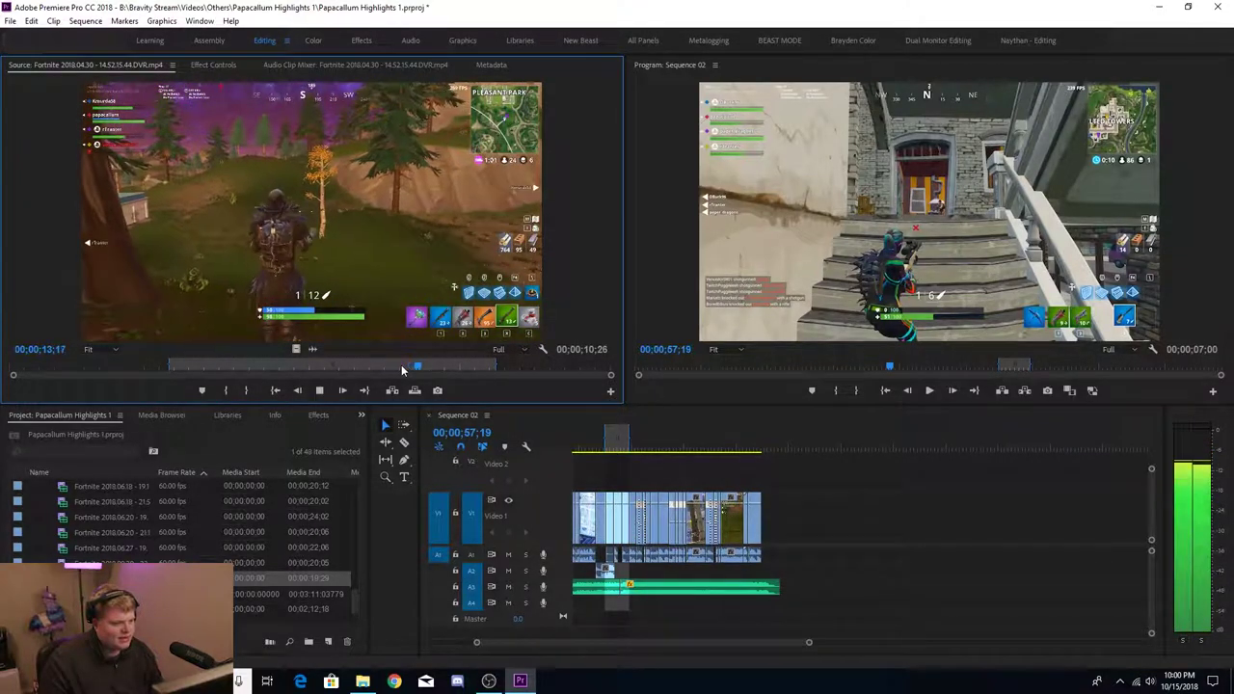
key(space)
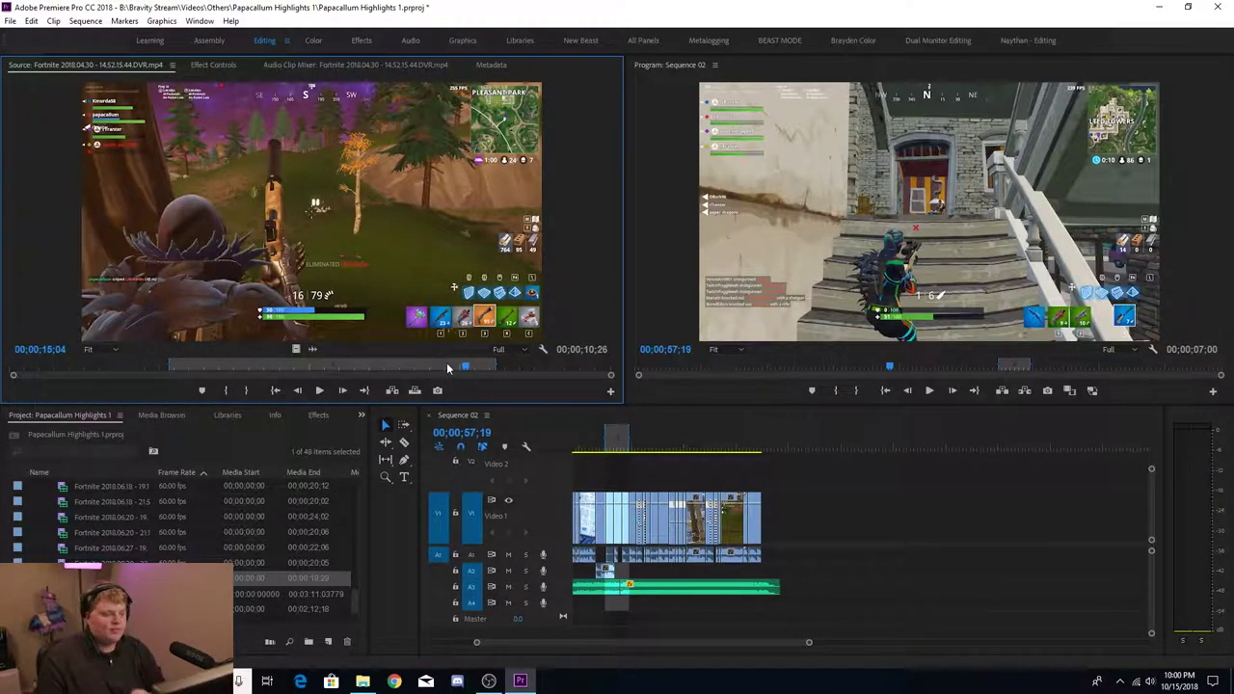
drag(469, 362, 461, 361)
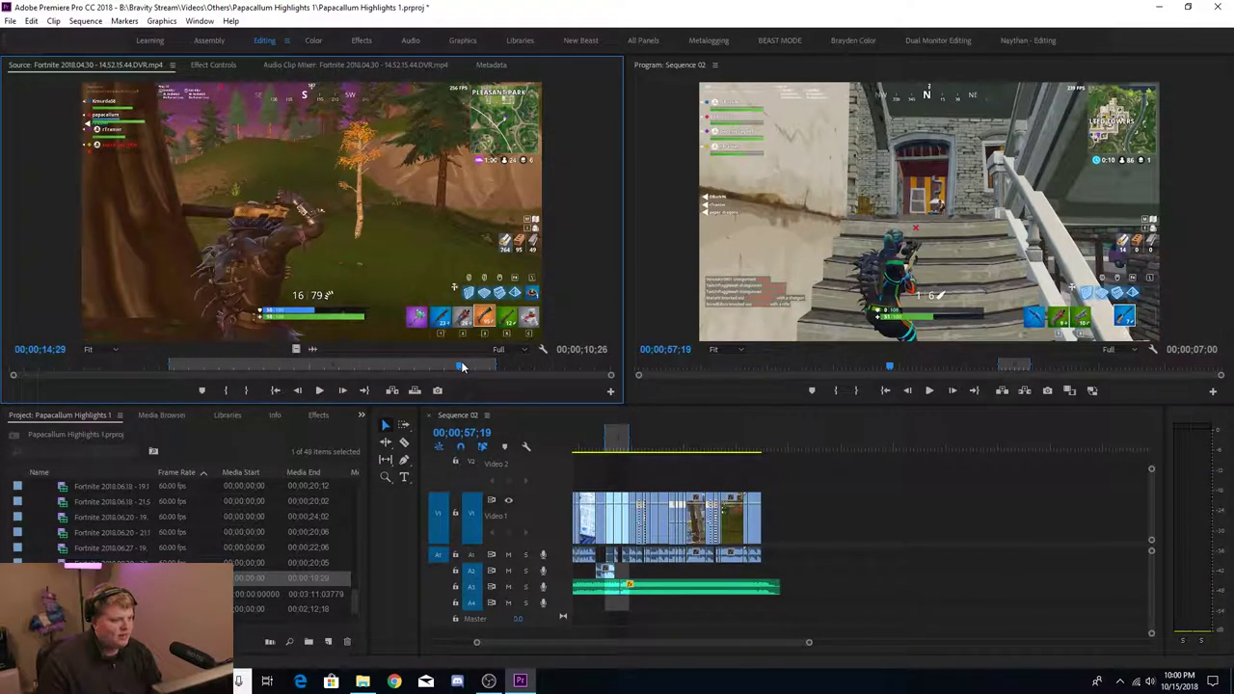
key(Right)
key(Right)
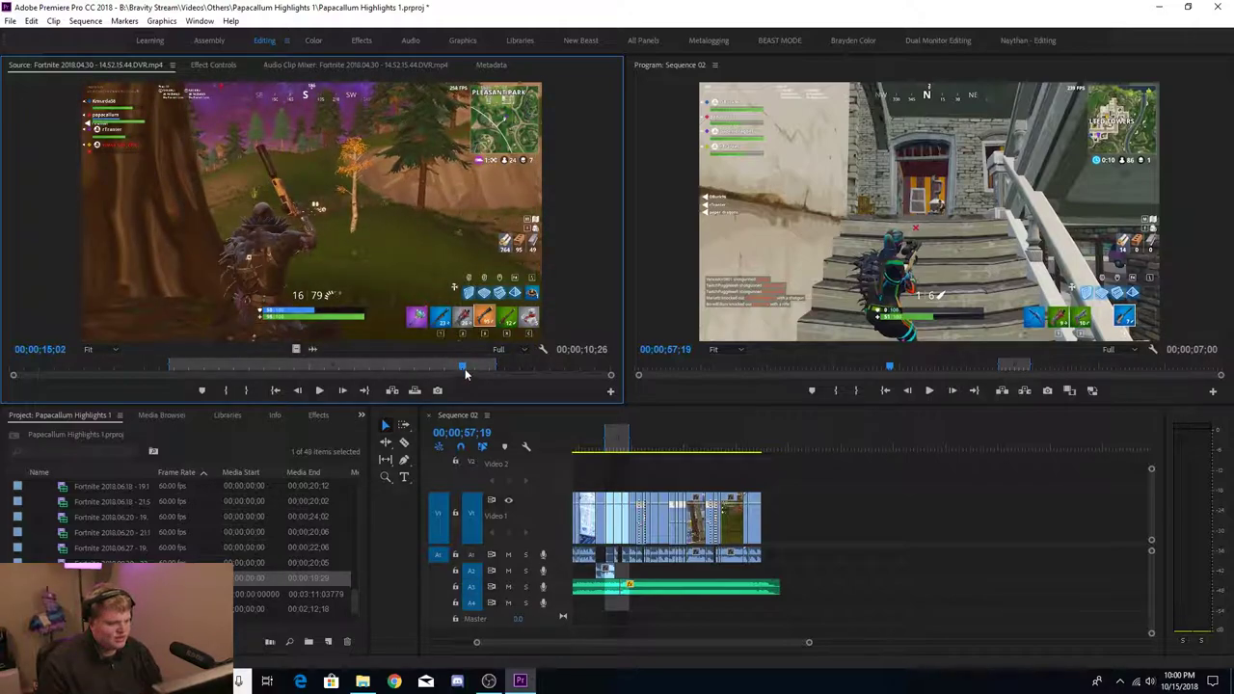
key(i)
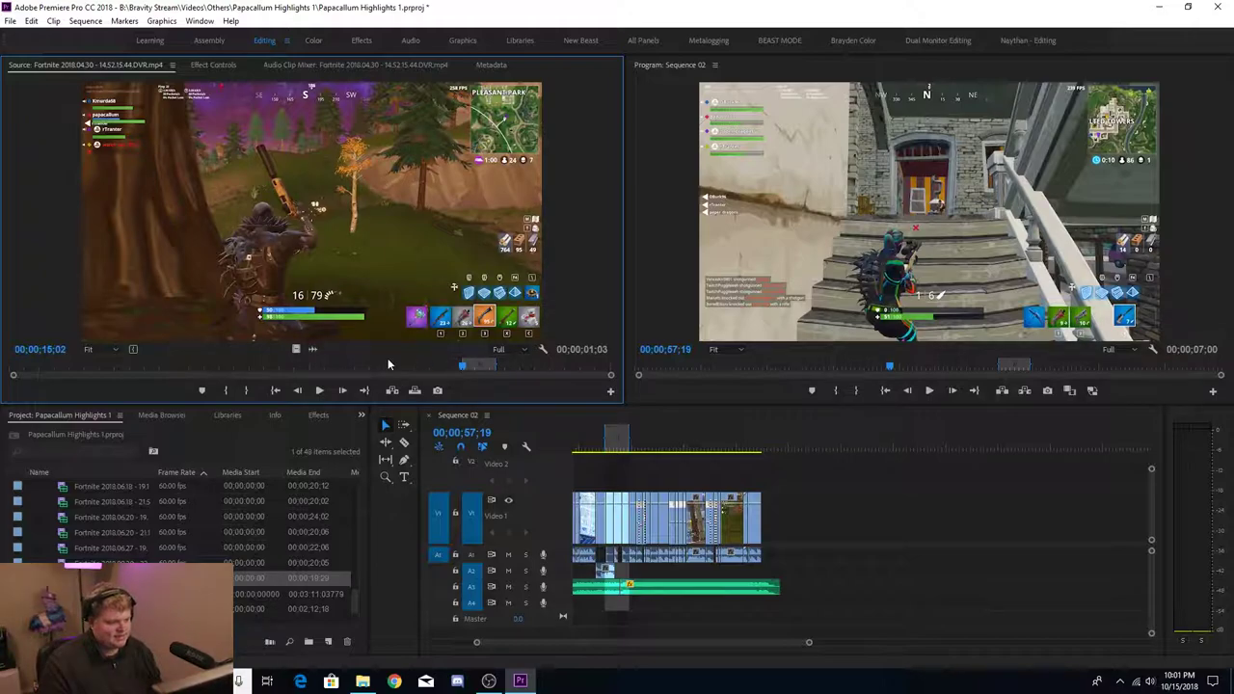
- Add the marked clip at the sequence end and slide it to start at the playhead
drag(308, 213, 864, 441)
click(868, 438)
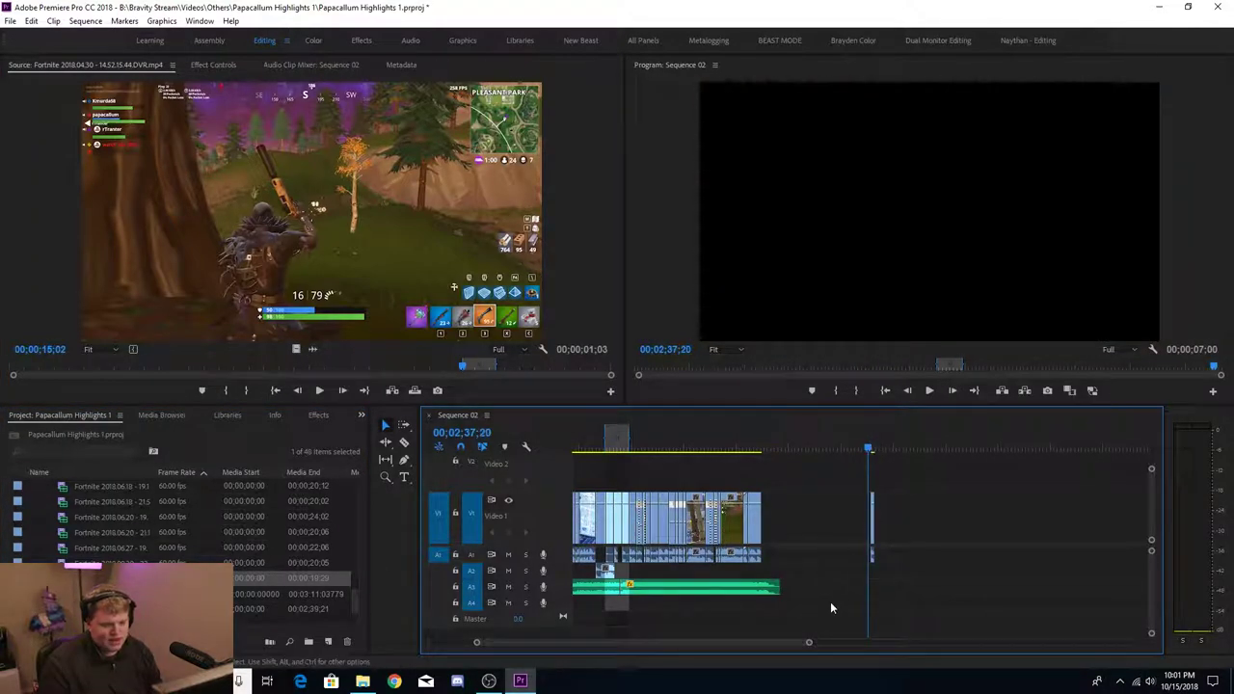
key(=)
key(=)
key(=)
mouse_move(951, 449)
mouse_down()
mouse_move(963, 446)
mouse_move(953, 433)
mouse_up()
click(851, 447)
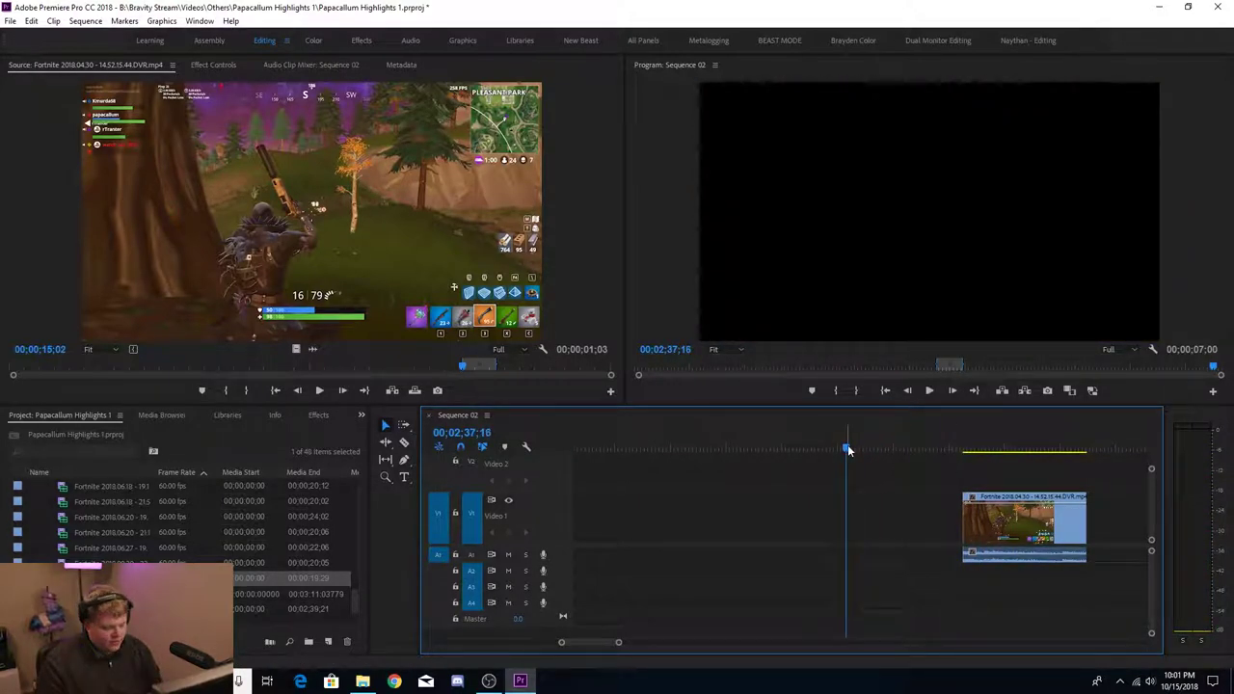
key(Right)
key(Right)
key(Right)
key(Right)
key(Right)
key(Right)
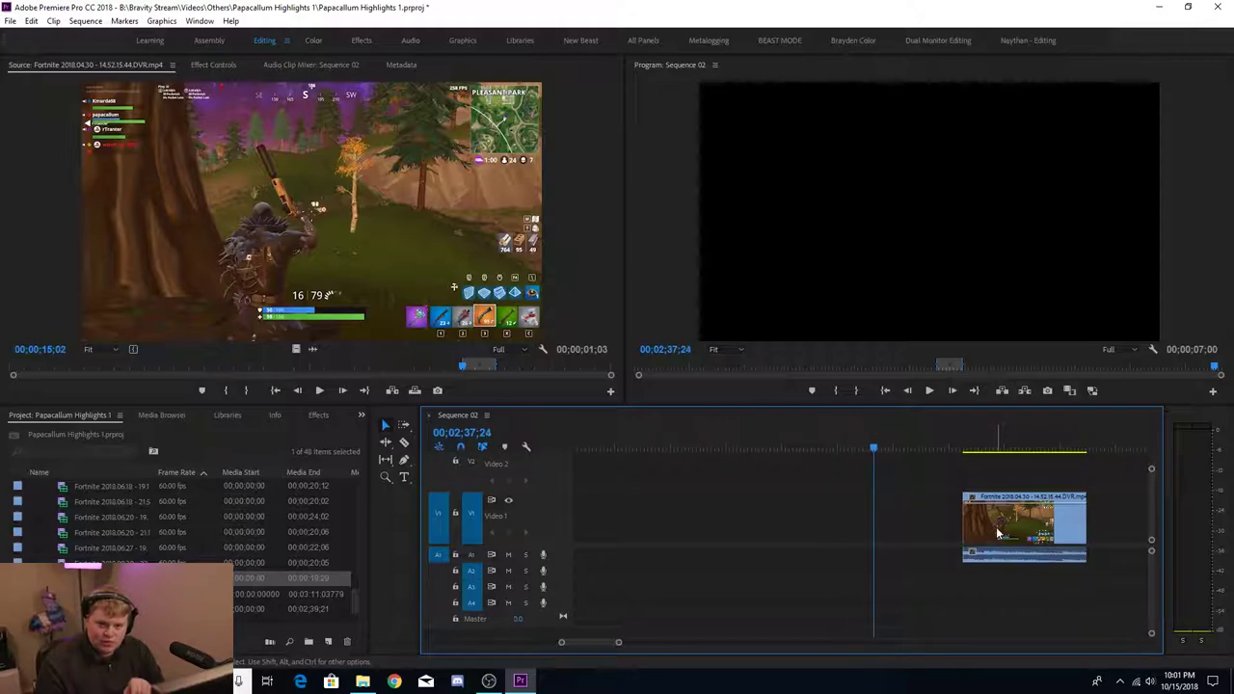
drag(1003, 538, 722, 528)
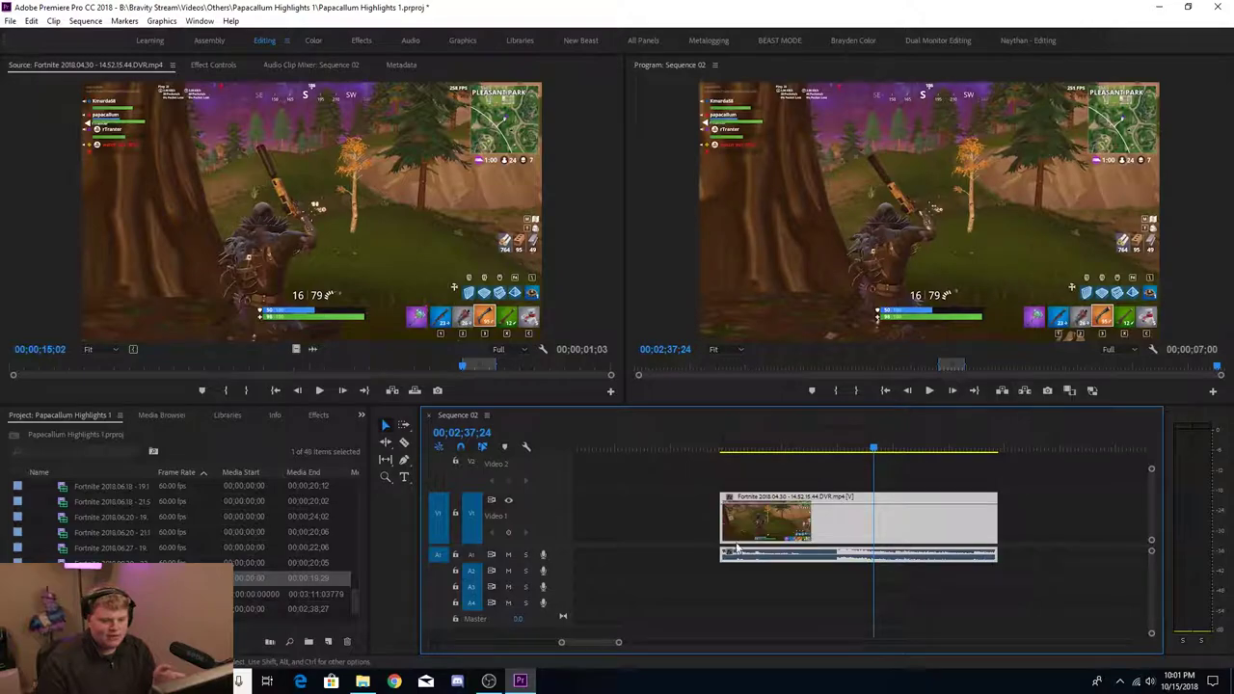
- Play the newly added clip back, then delete it from the sequence
click(831, 449)
key(space)
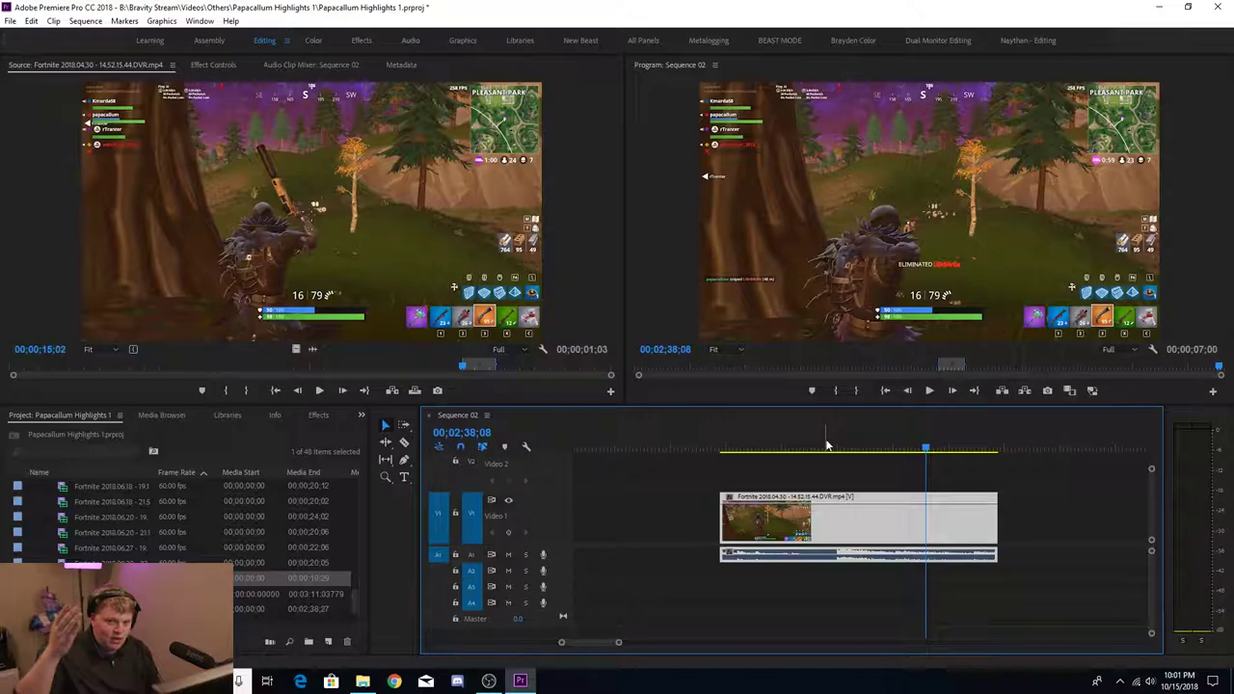
click(825, 551)
key(Delete)
drag(619, 643, 820, 641)
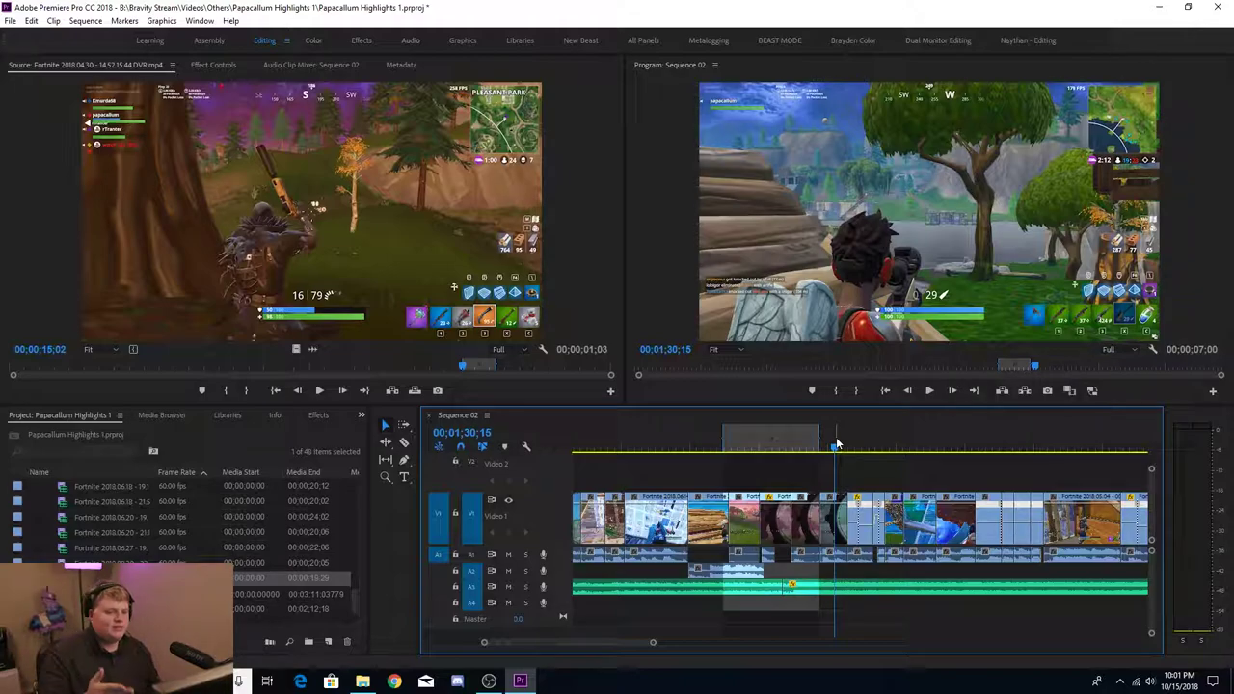
key(space)
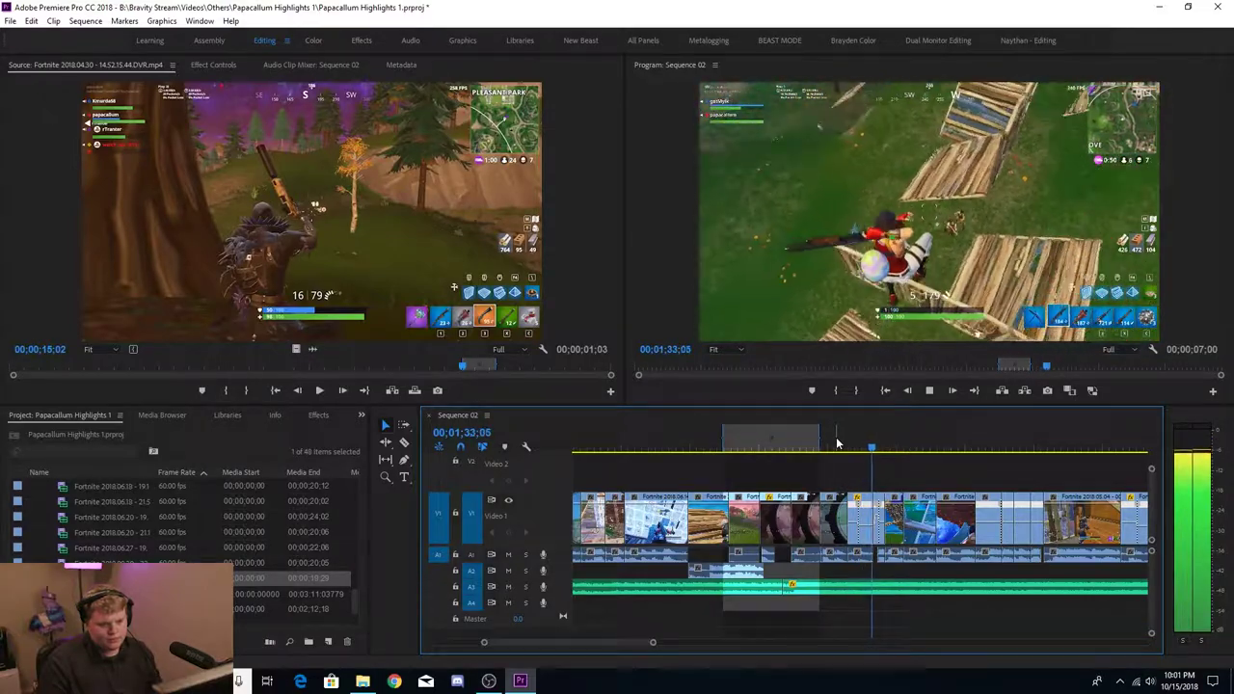
key(space)
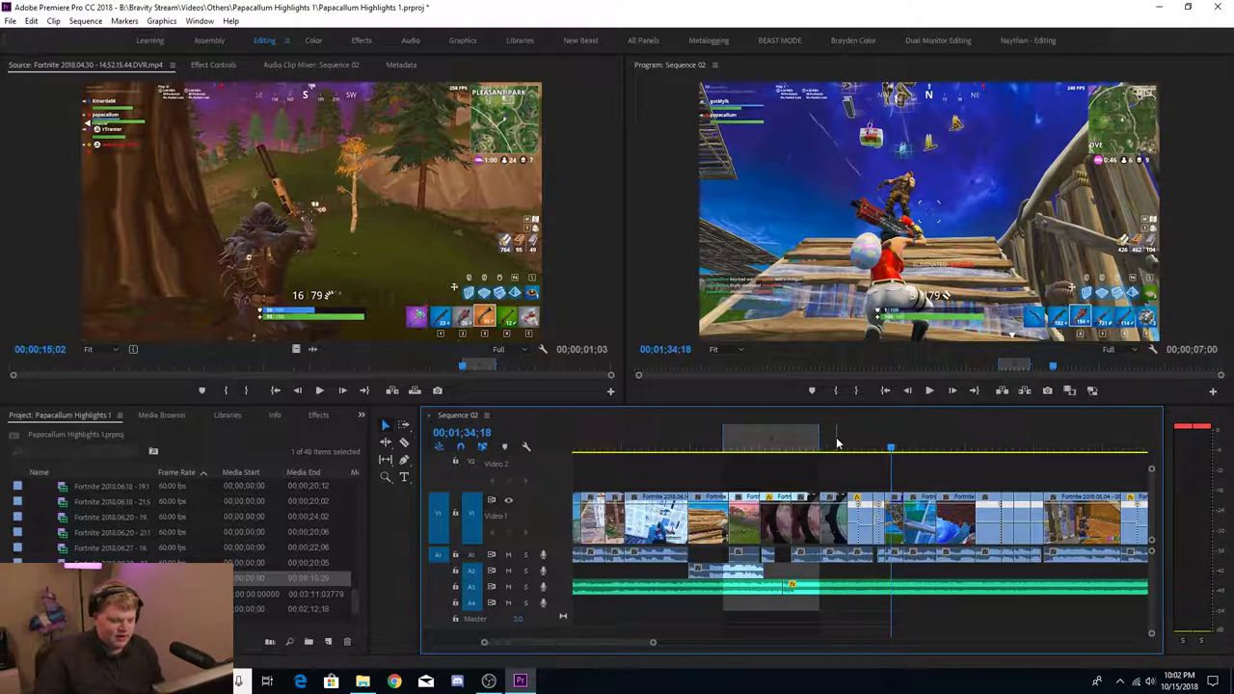
key(minus)
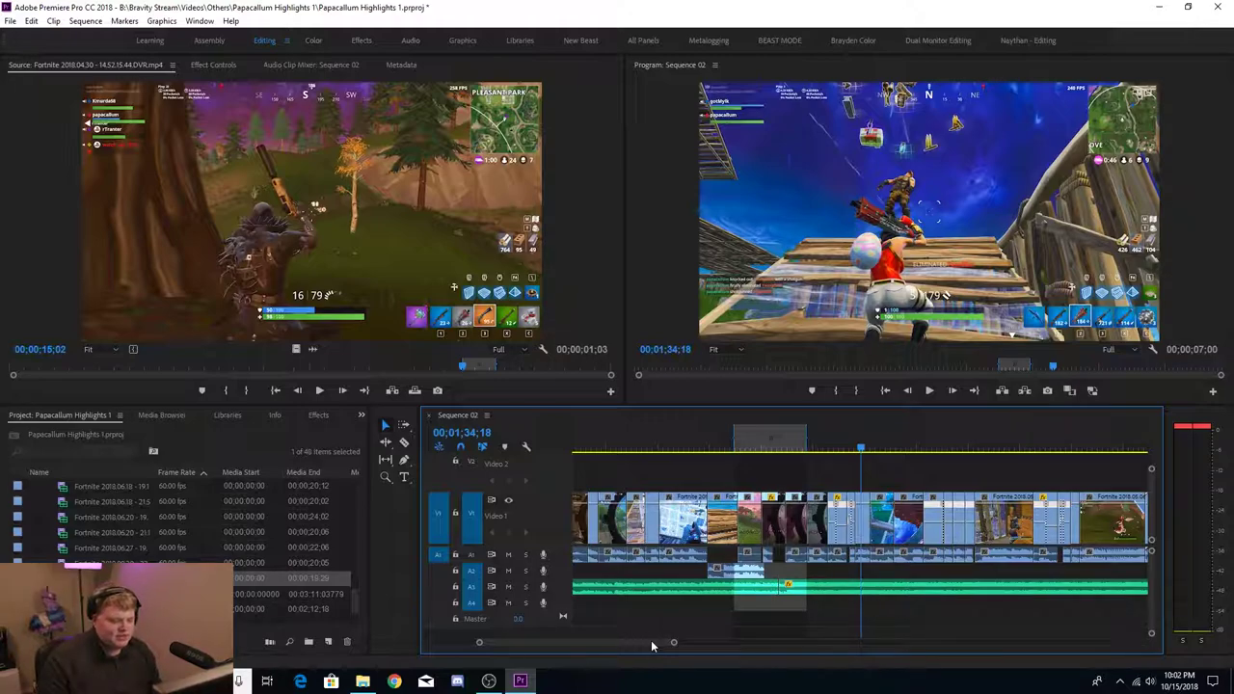
drag(651, 642, 695, 642)
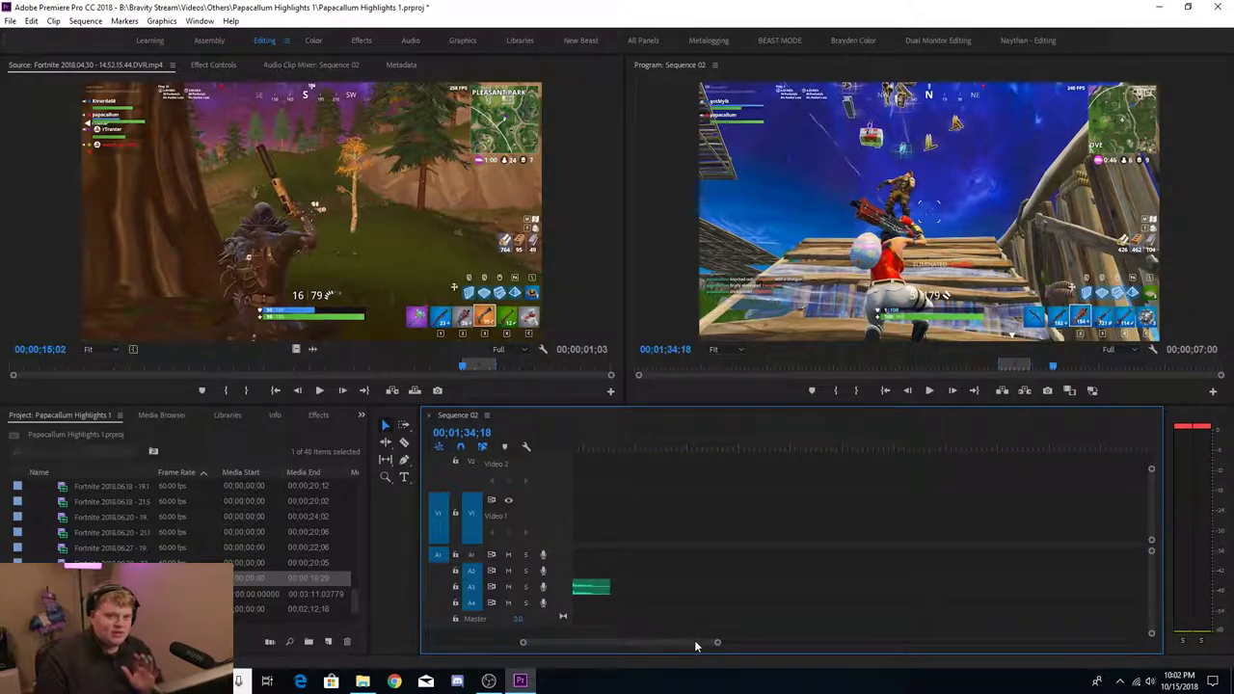
- Find the first cut point in the clip near 02;23;19 and split it with Ctrl+K
click(874, 450)
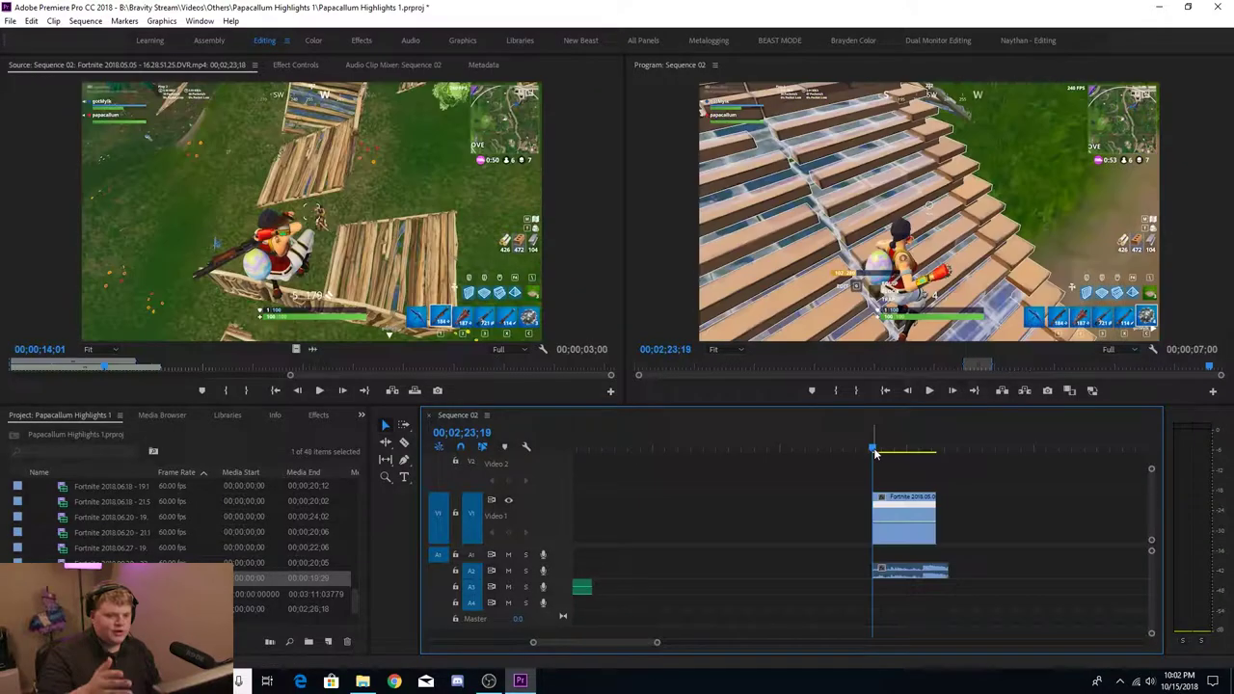
key(space)
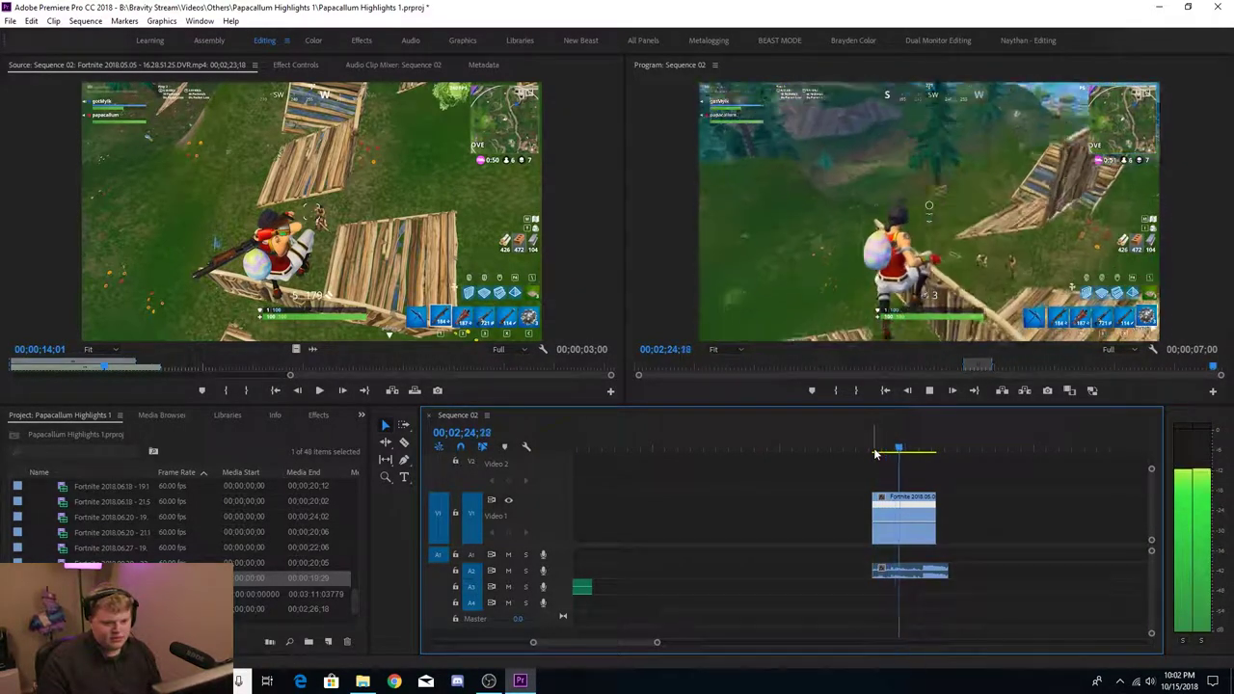
key(space)
click(873, 449)
drag(873, 449, 895, 450)
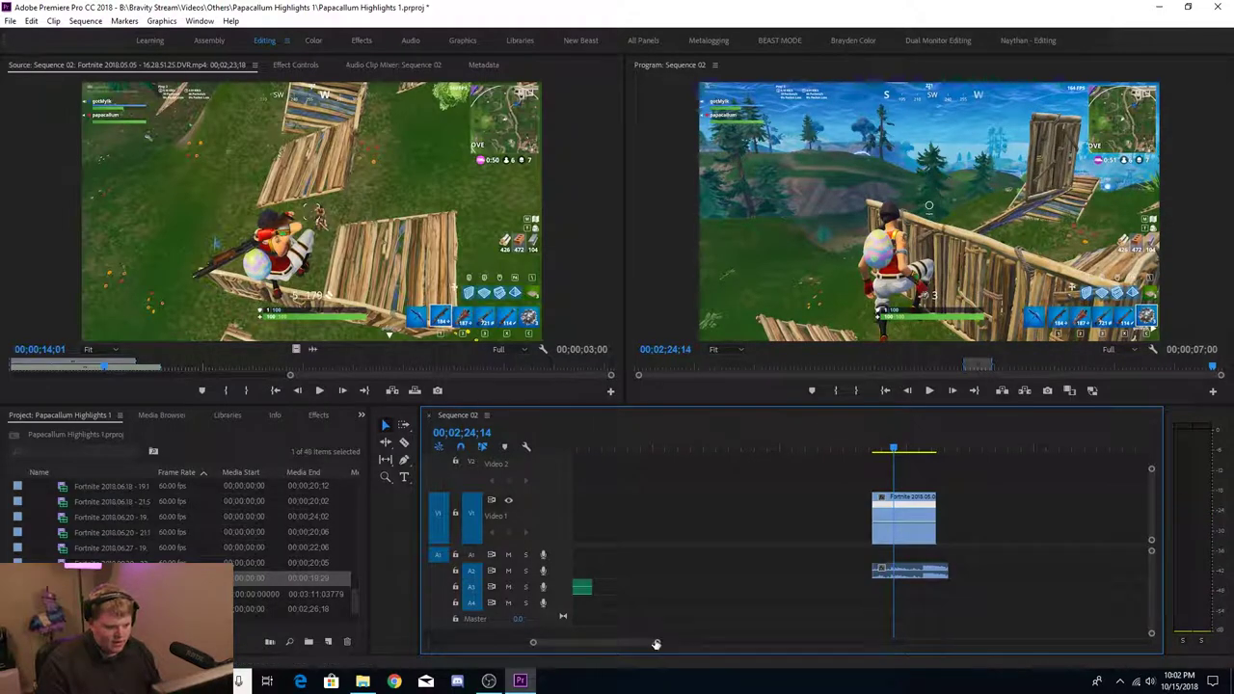
scroll(643, 635, up, 3)
key(ctrl+k)
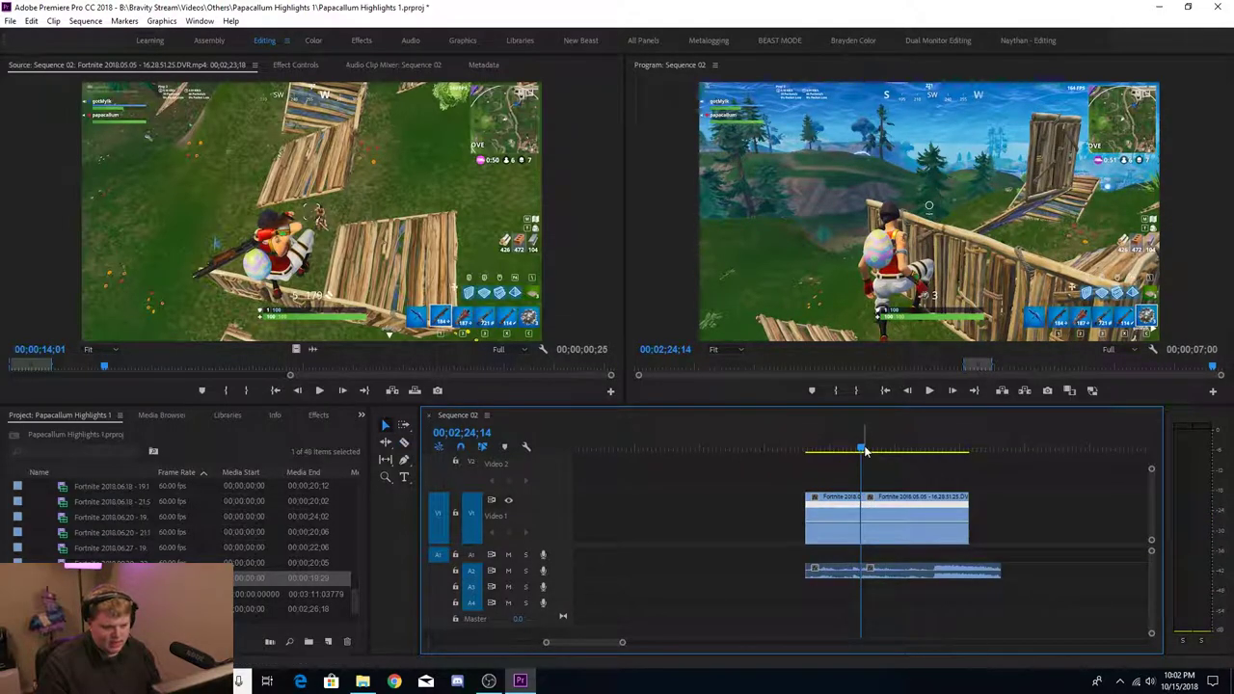
- Razor-cut the clip again further ahead and push the later piece right, leaving a gap
drag(865, 451, 929, 442)
key(c)
click(932, 508)
key(v)
click(950, 518)
drag(950, 519, 1115, 519)
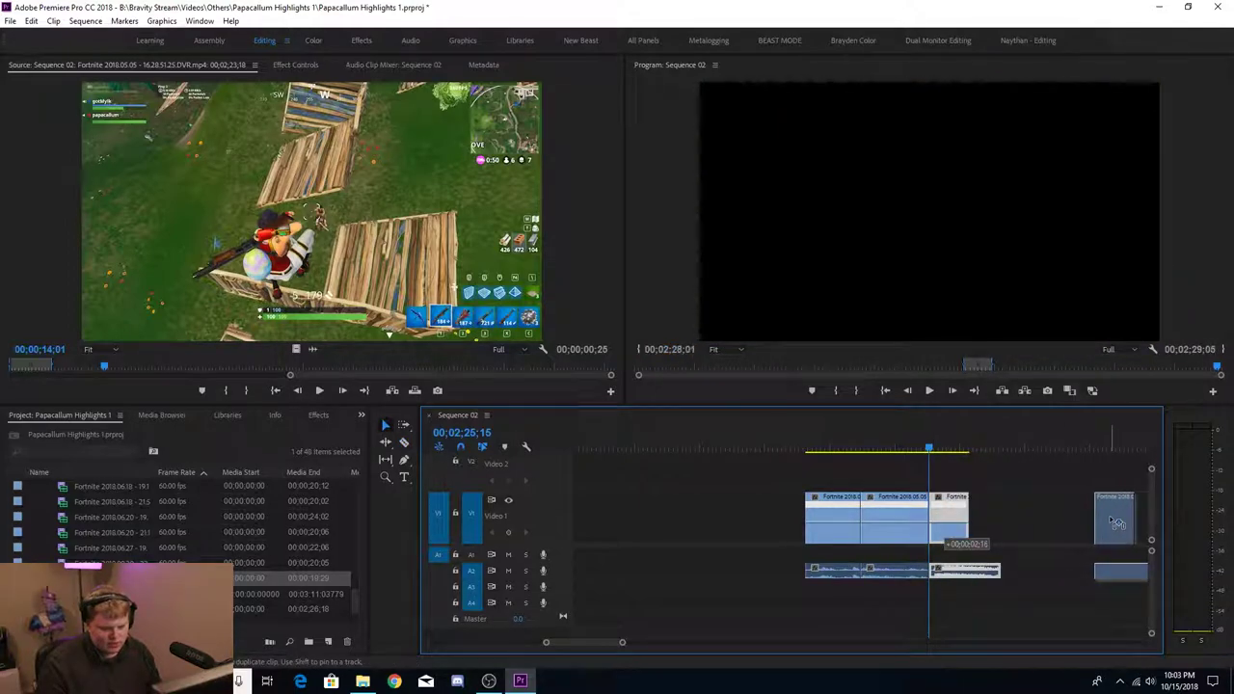
click(902, 520)
right_click(903, 520)
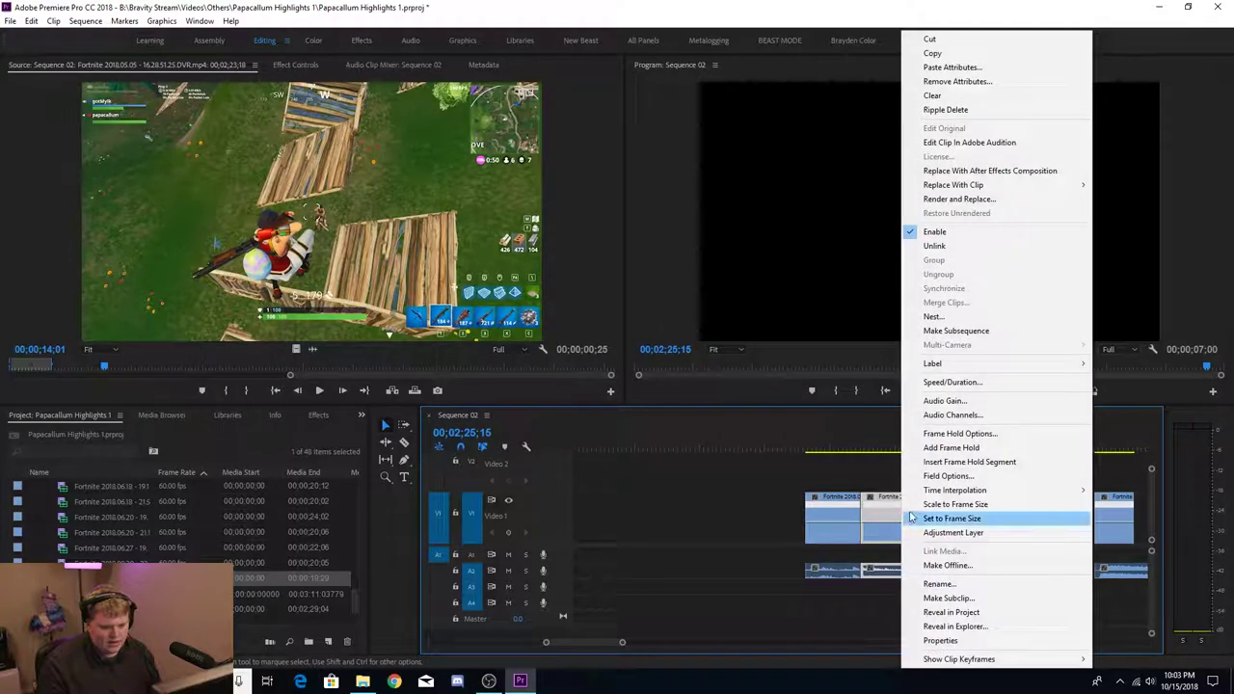
- Set the middle piece to 53.3% speed, slide the next piece against it, and play back
click(953, 382)
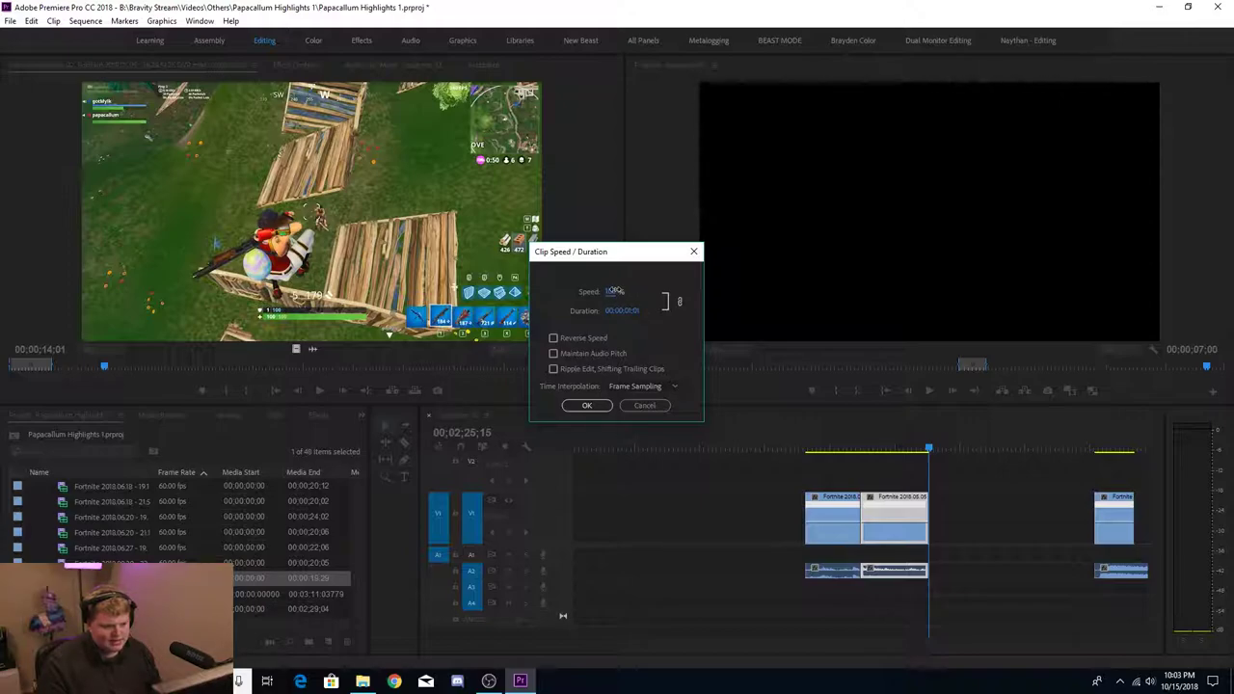
drag(601, 290, 572, 294)
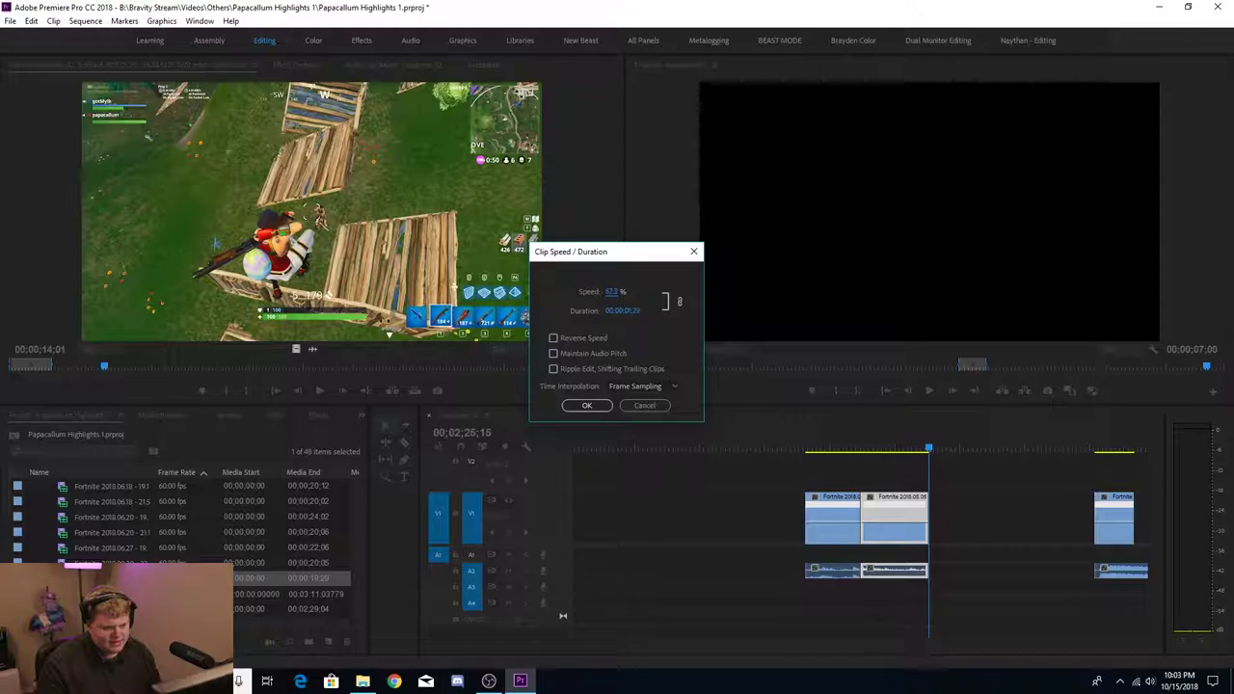
click(583, 406)
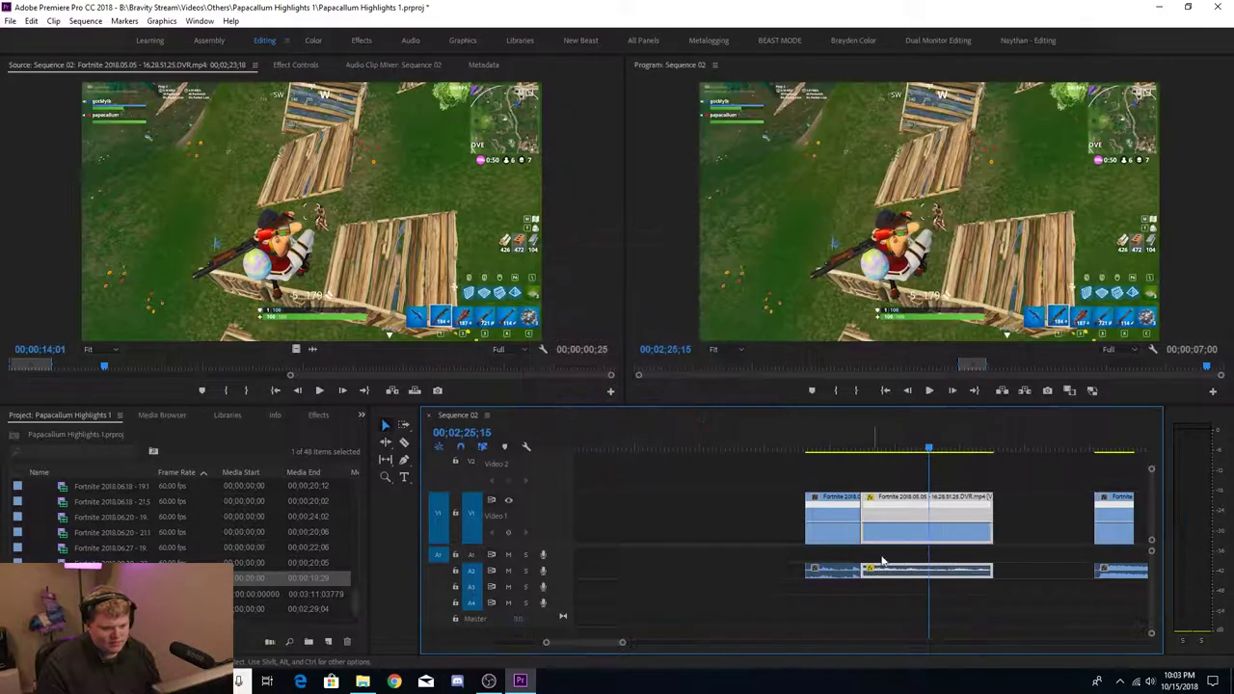
drag(1119, 518, 1023, 518)
click(787, 439)
key(space)
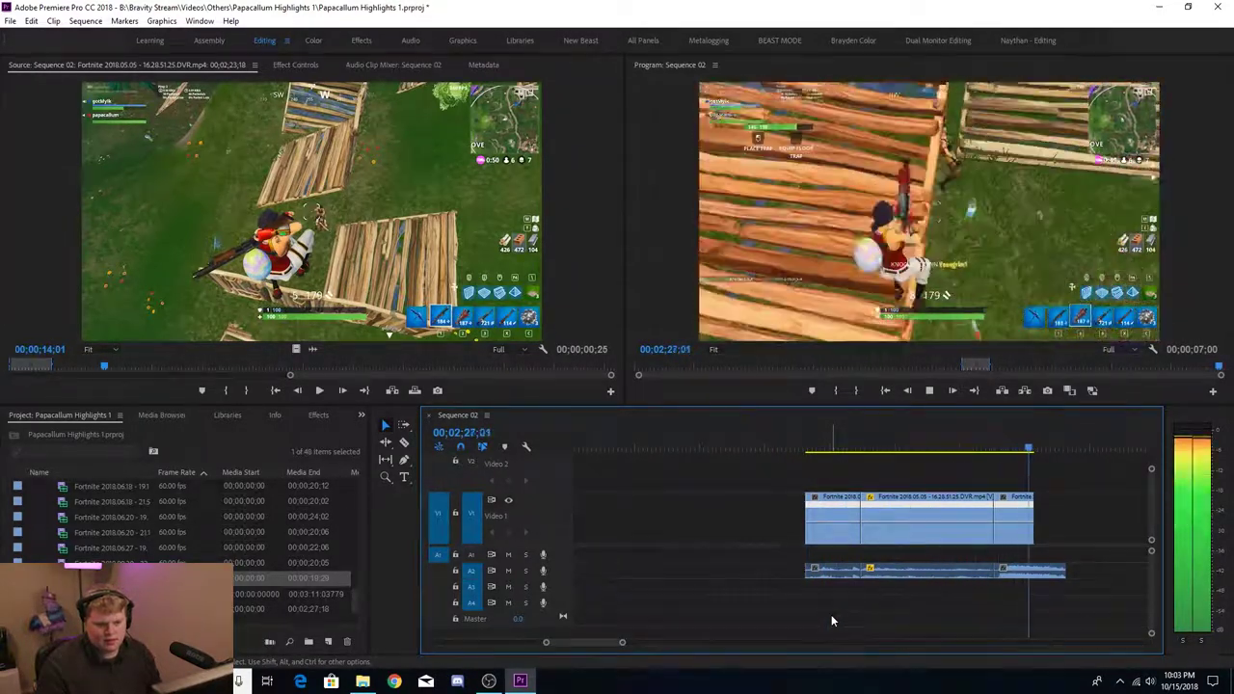
click(798, 449)
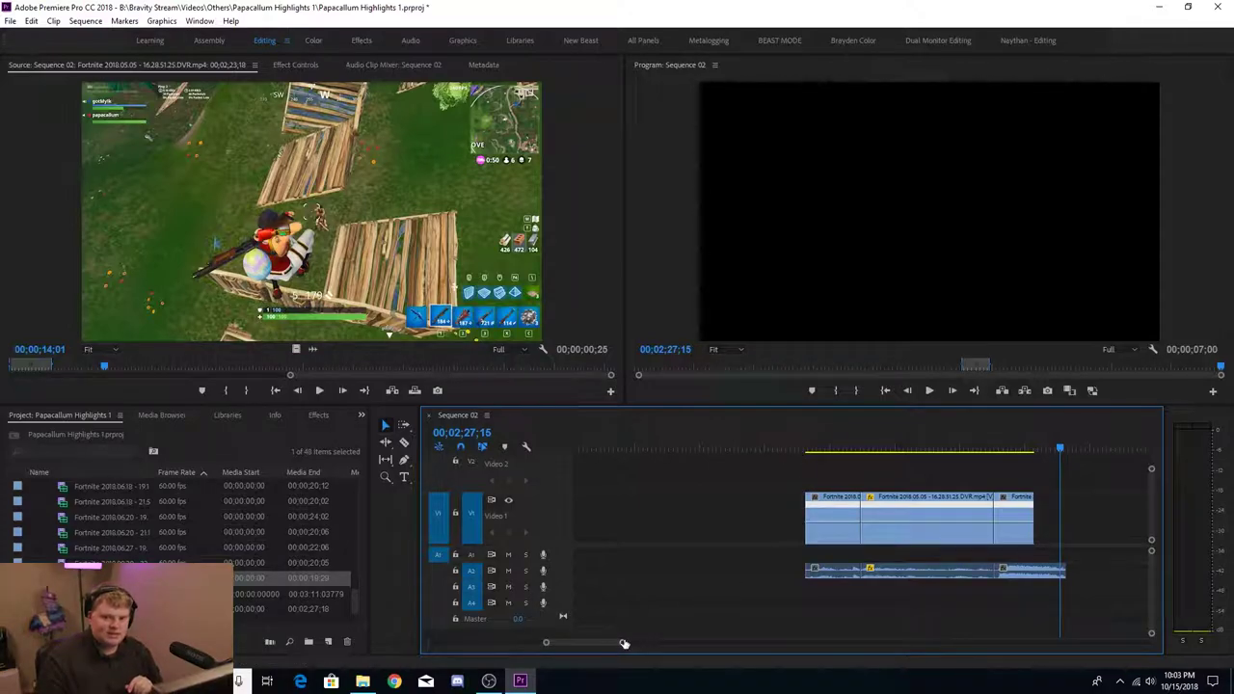
drag(622, 644, 662, 645)
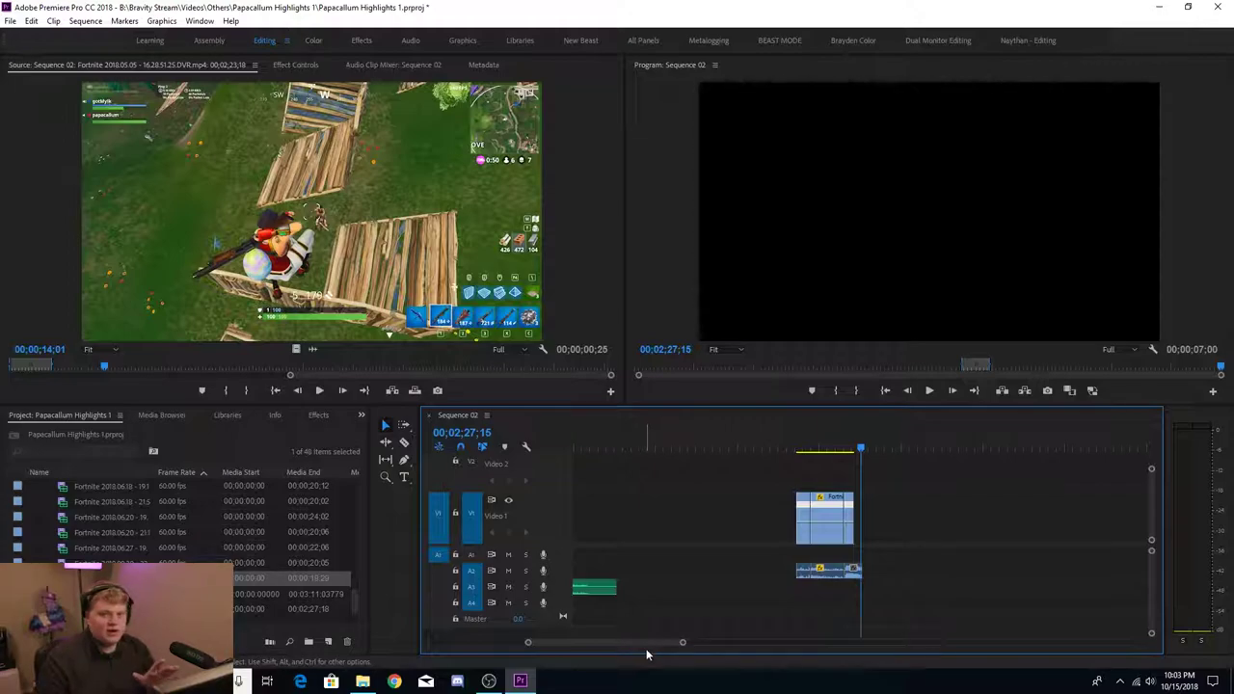
- Zoom the timeline in and replay the earlier sniper shot around 01;25;04
scroll(534, 645, down, 4)
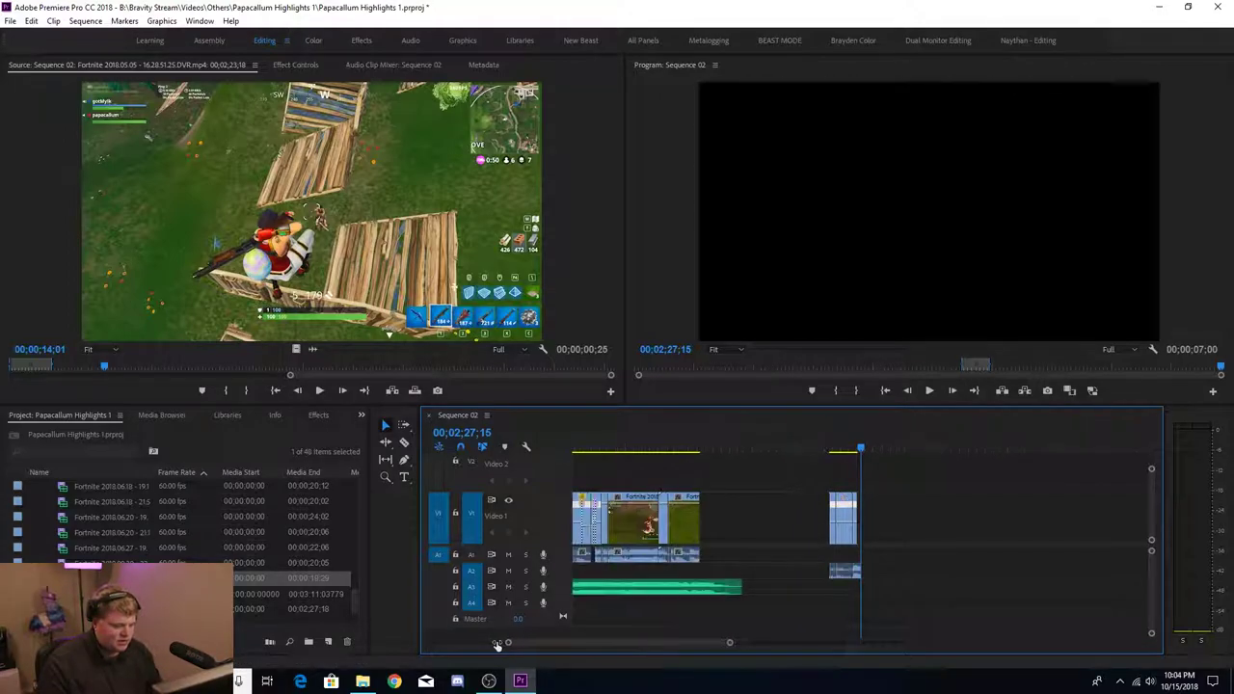
drag(697, 645, 632, 638)
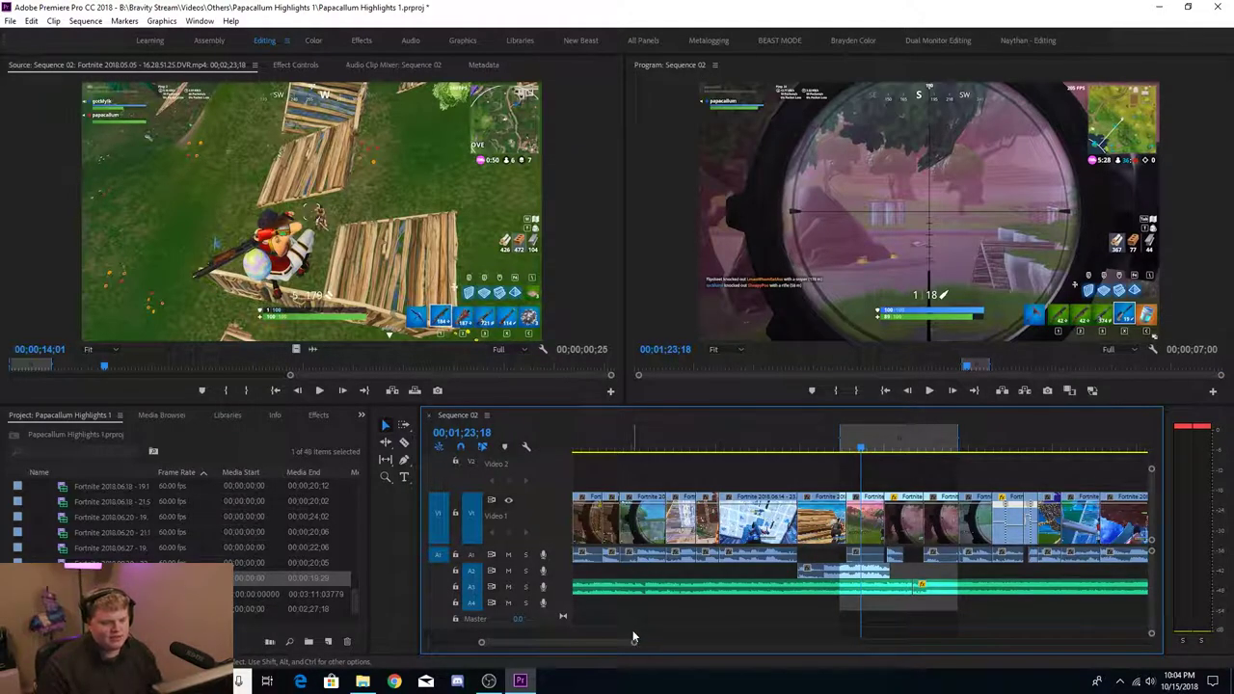
key(space)
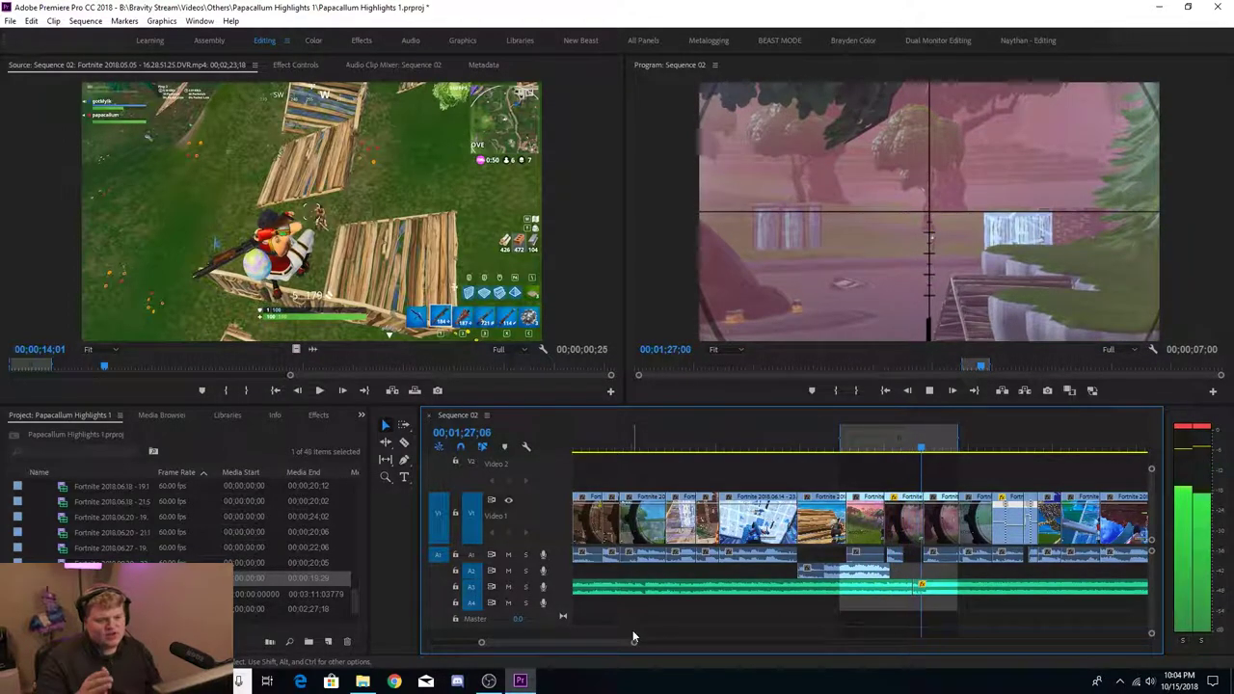
key(space)
click(881, 441)
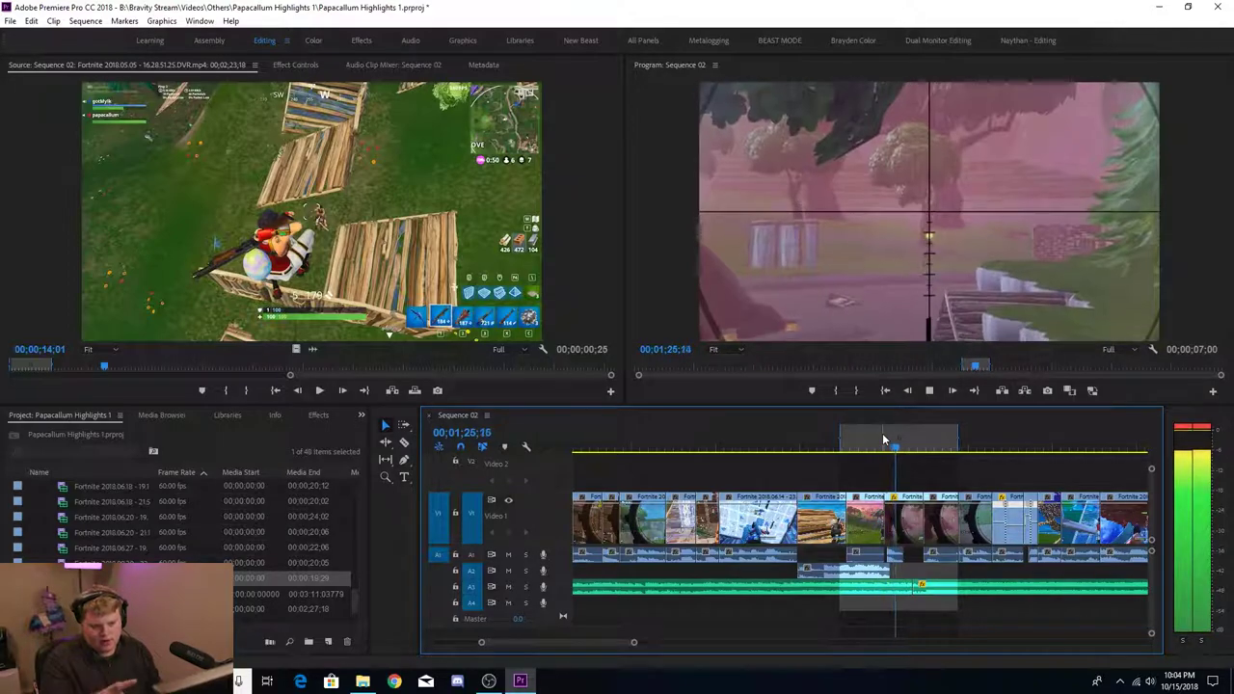
key(space)
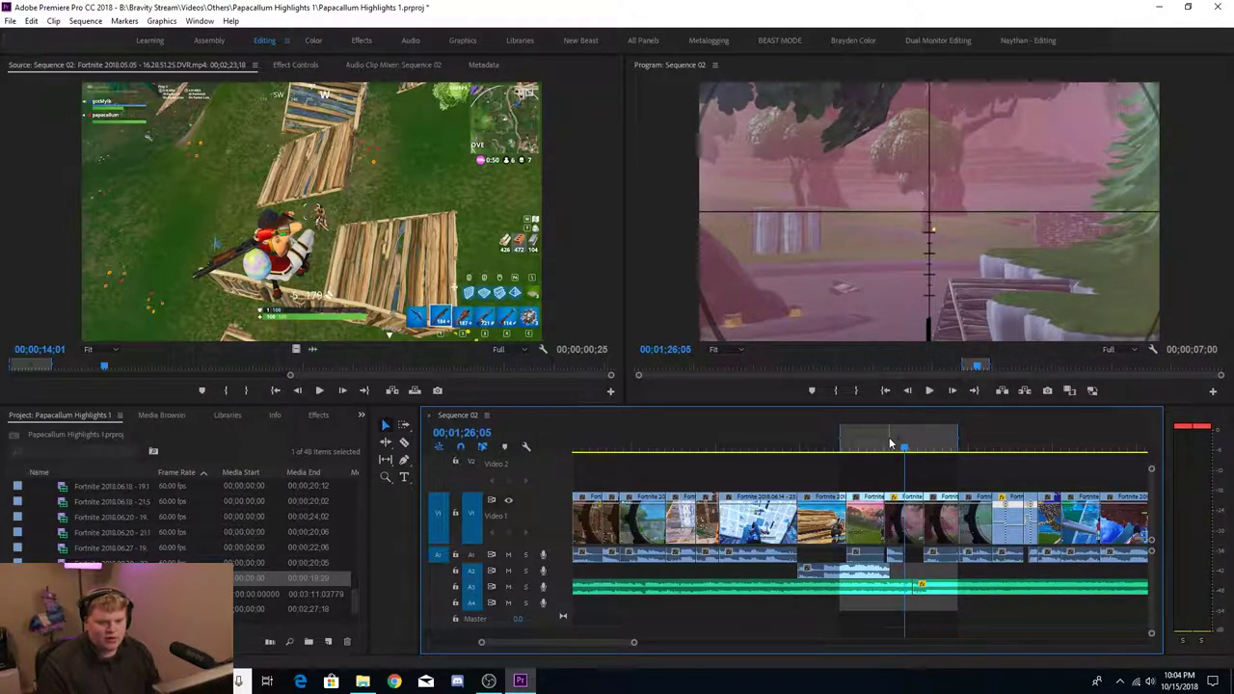
click(892, 444)
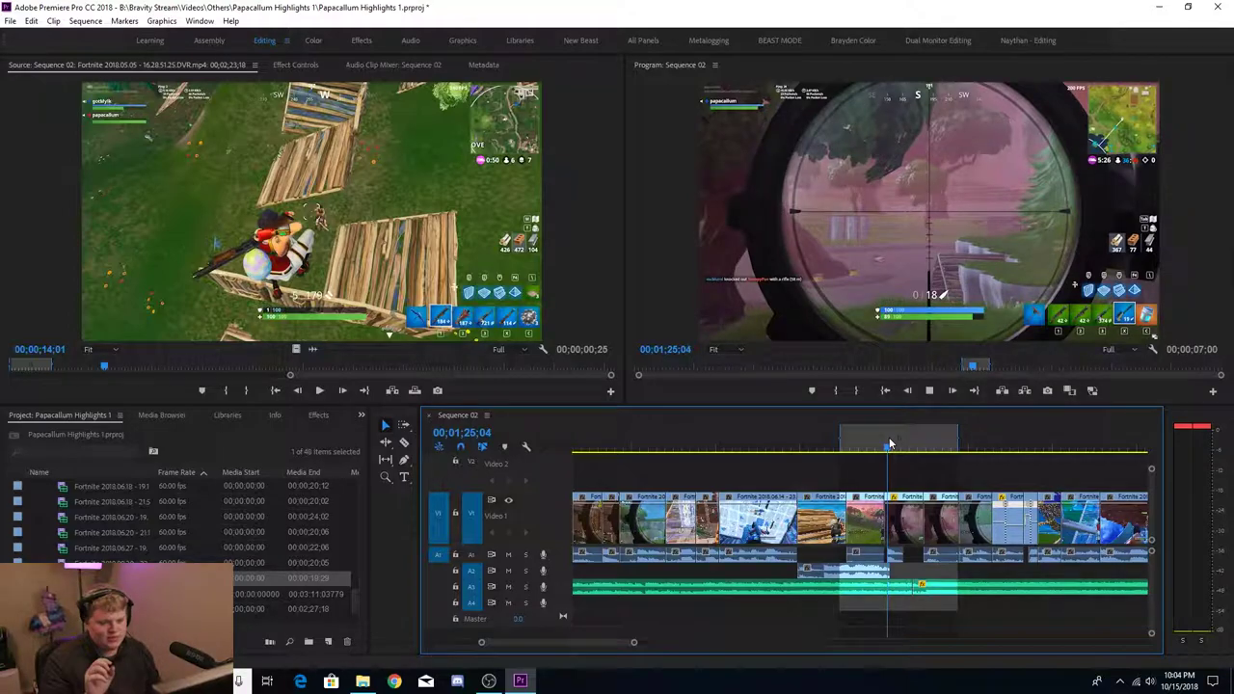
key(space)
key(space)
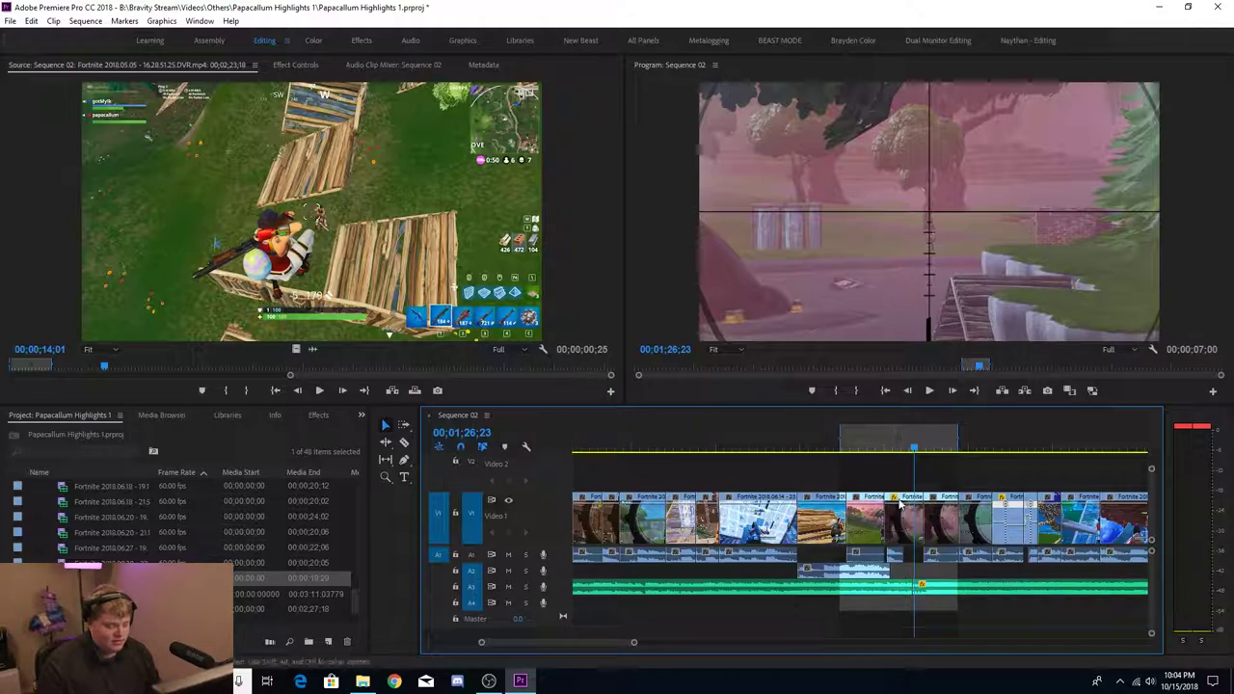
- Play the later sniper clip near 02;37;19 and select it for editing
scroll(892, 482, down, 3)
click(759, 443)
key(space)
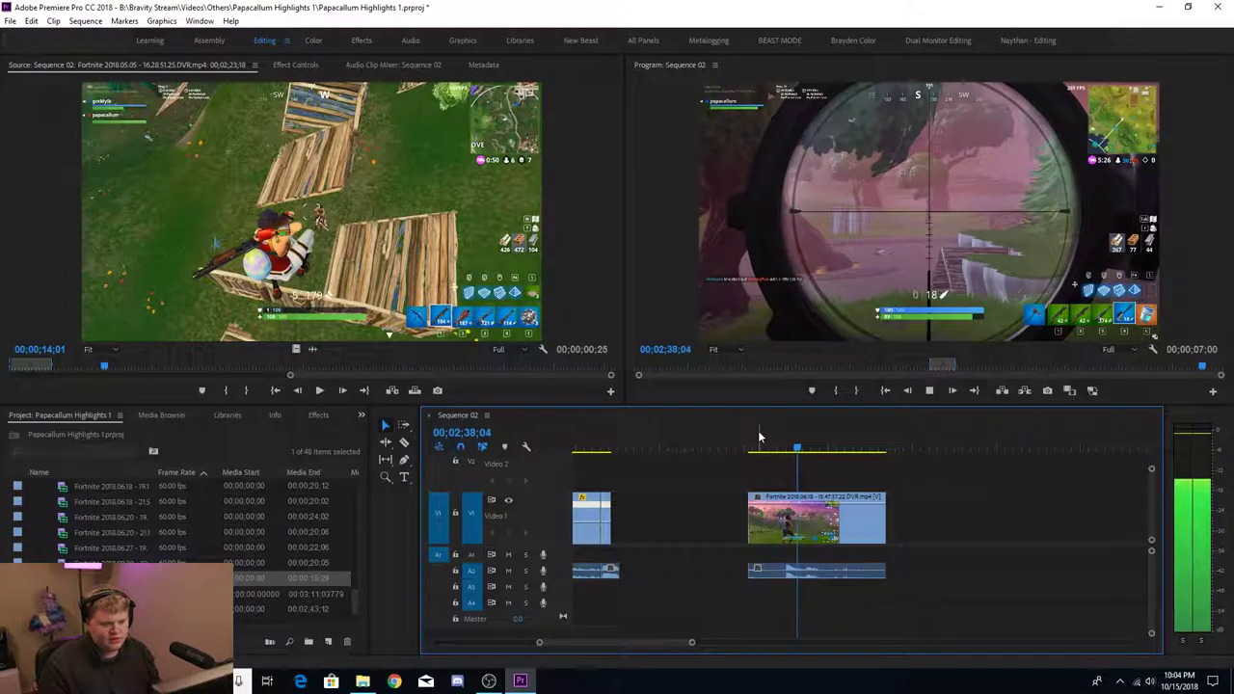
key(space)
click(791, 447)
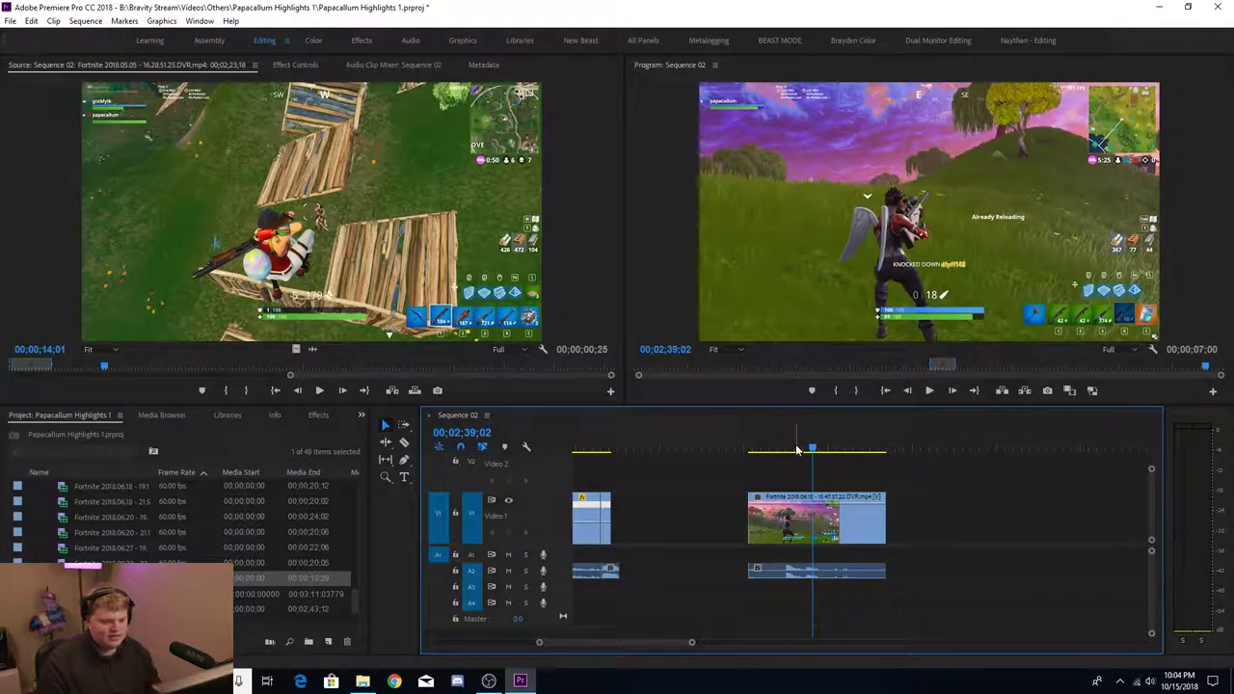
drag(791, 450, 791, 482)
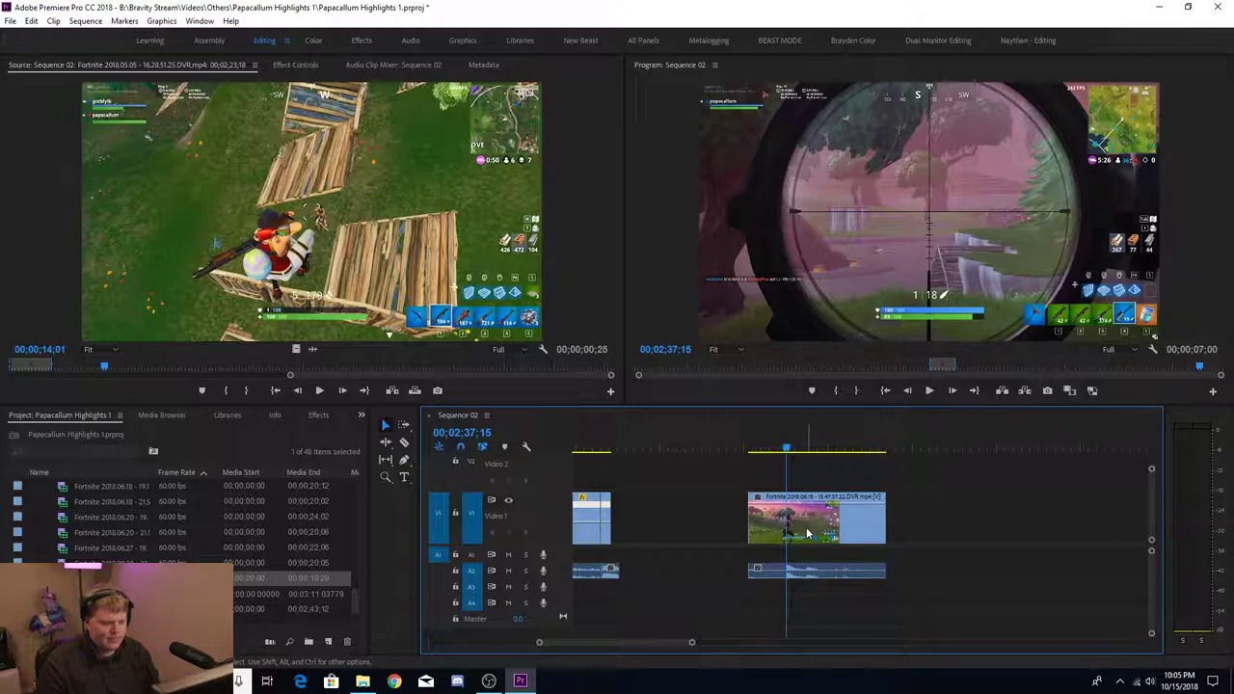
click(805, 520)
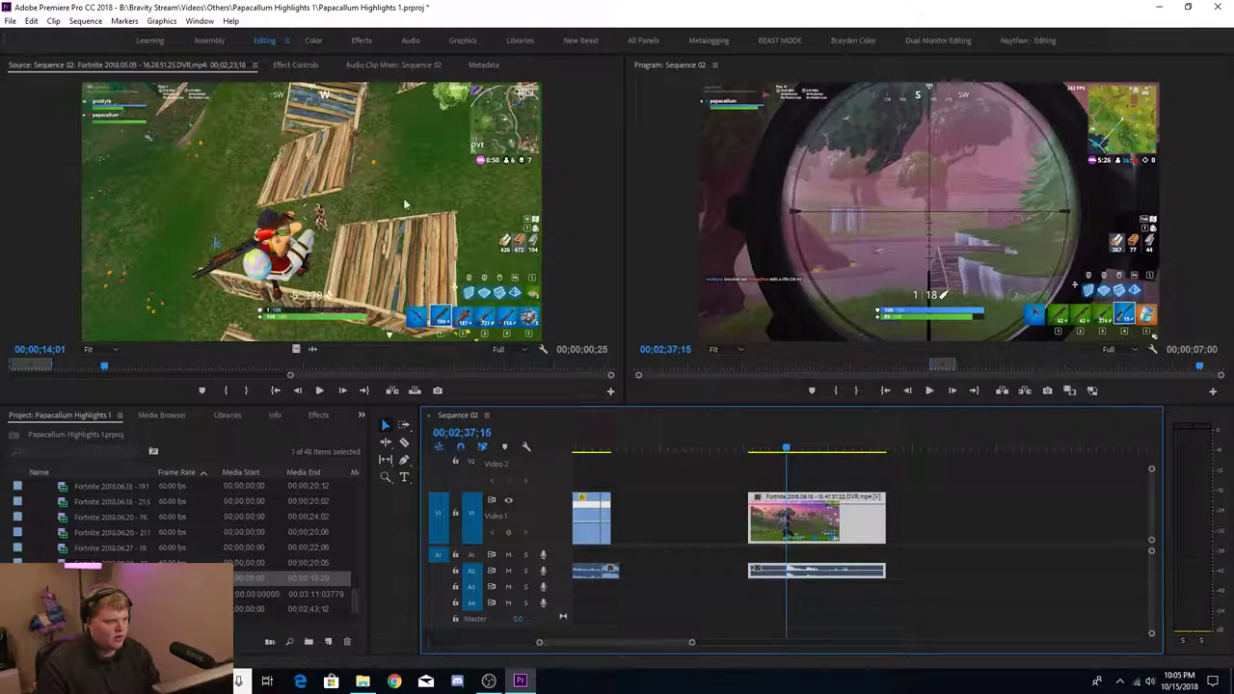
- Set a starting Scale keyframe at 100 in Effect Controls, then step forward a few frames
click(294, 65)
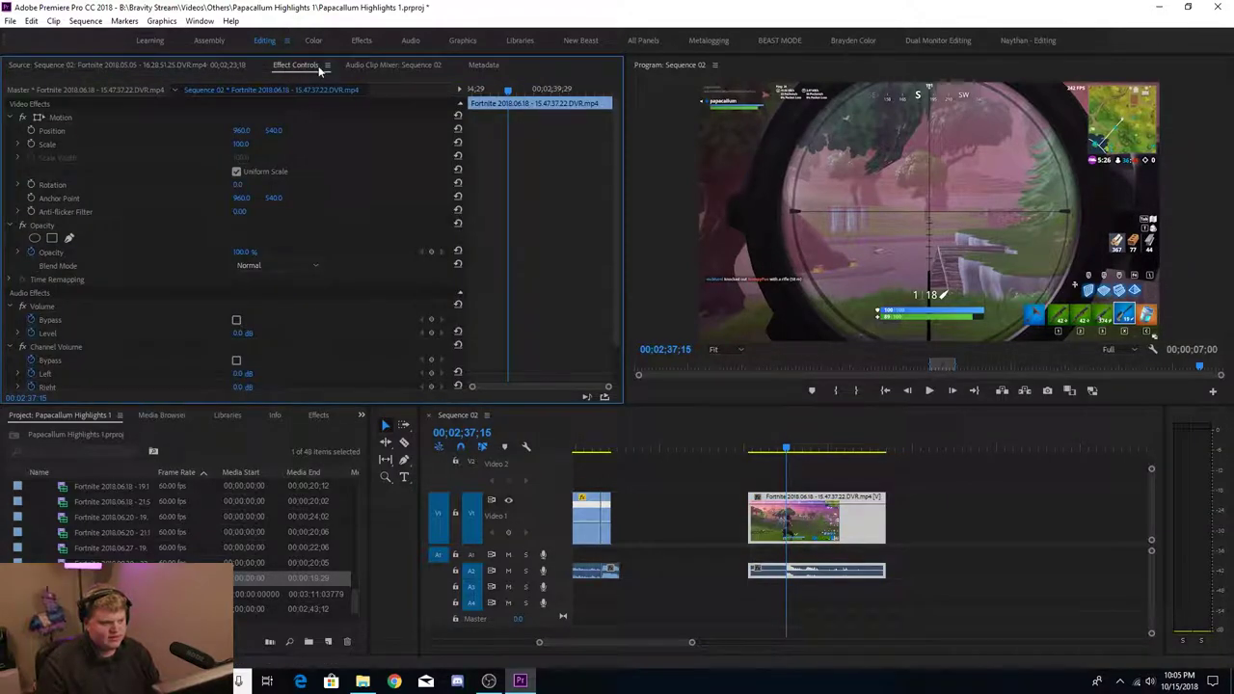
click(786, 547)
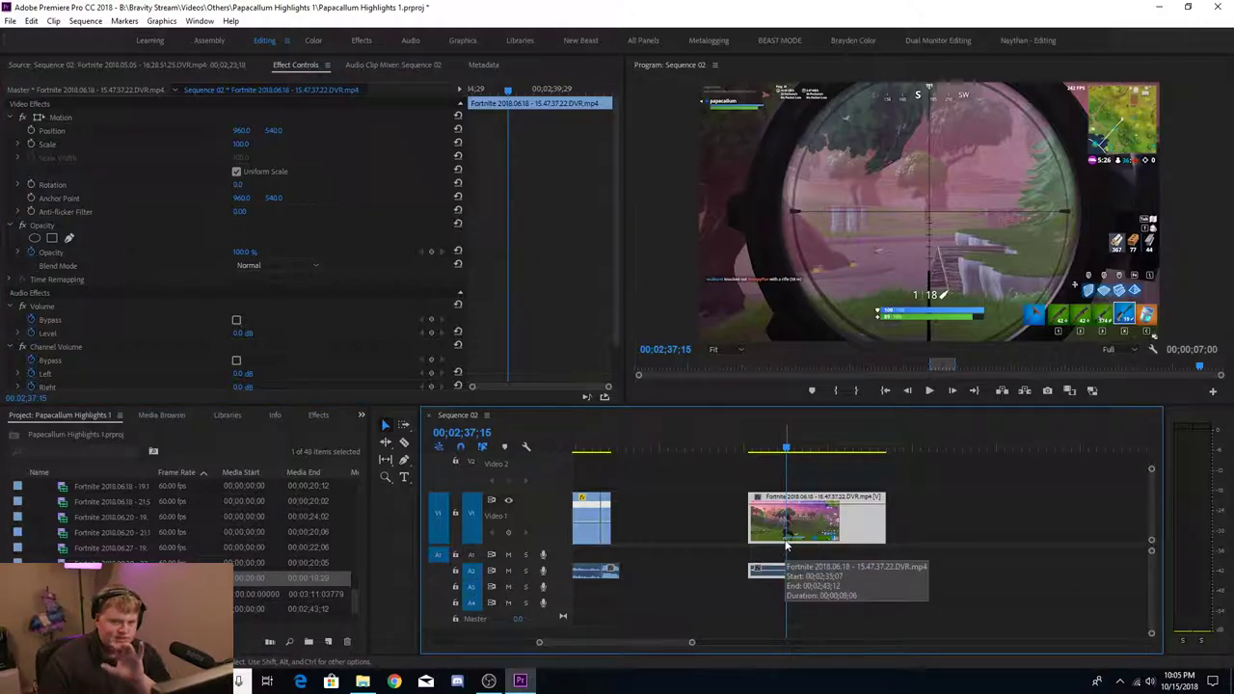
click(30, 146)
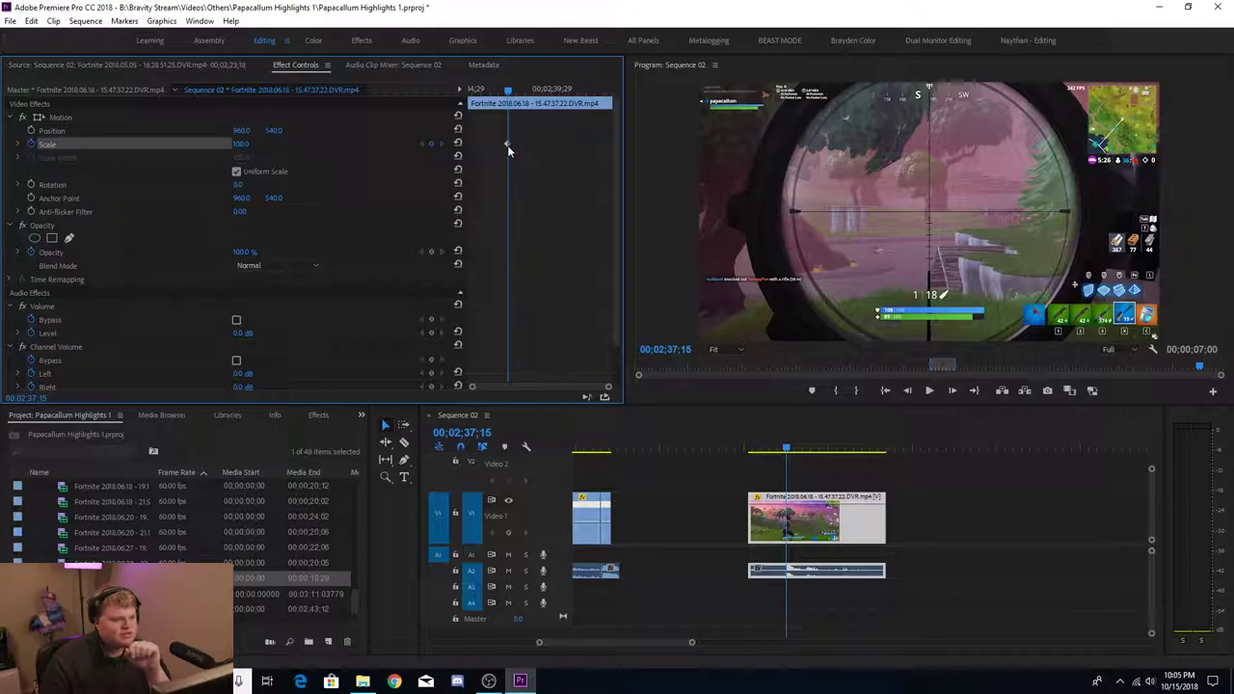
click(239, 144)
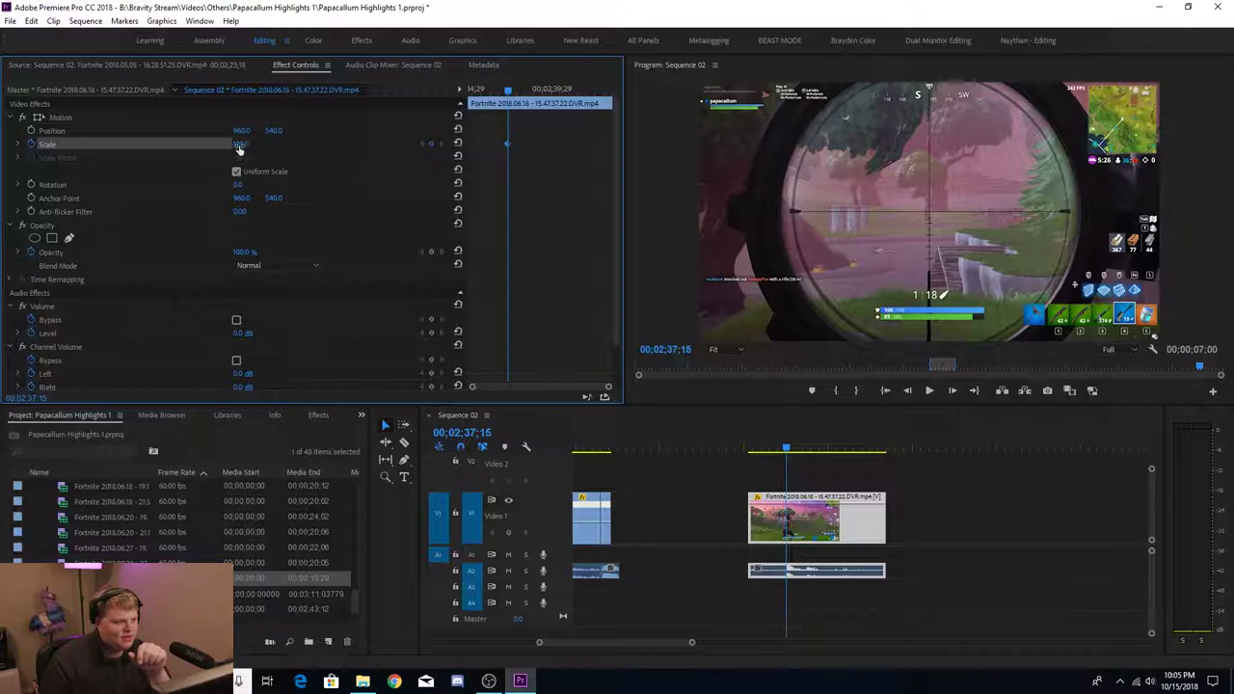
click(789, 448)
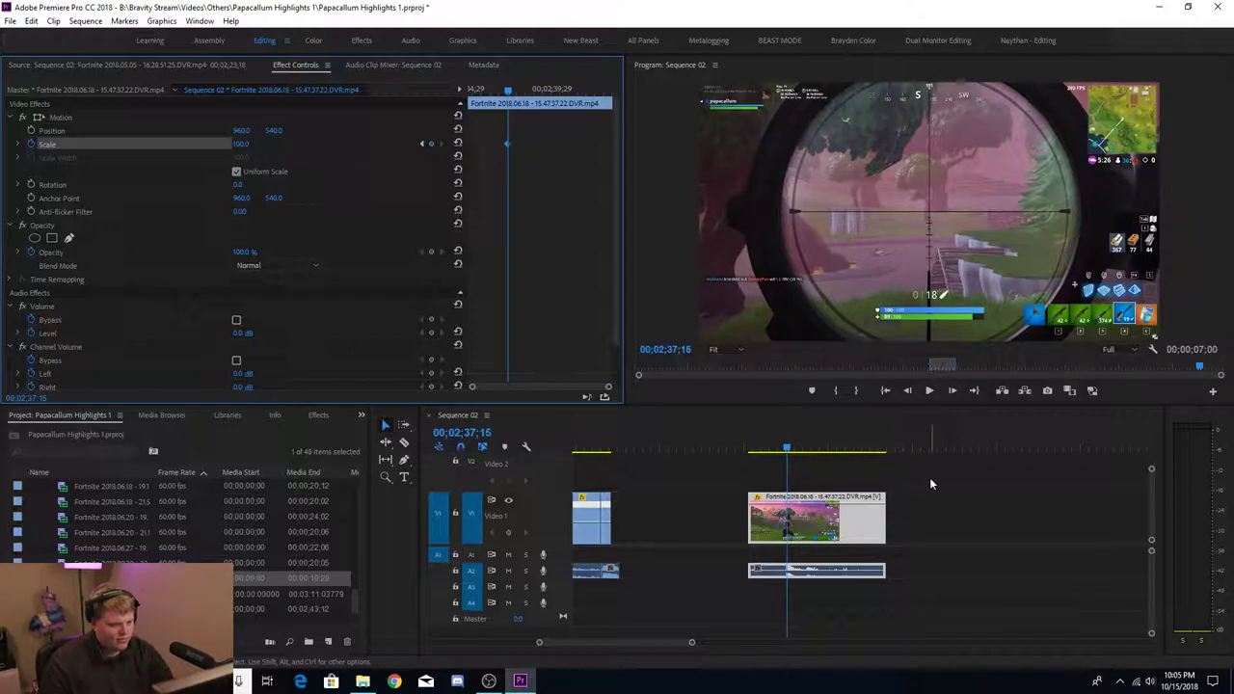
key(Right)
key(Right)
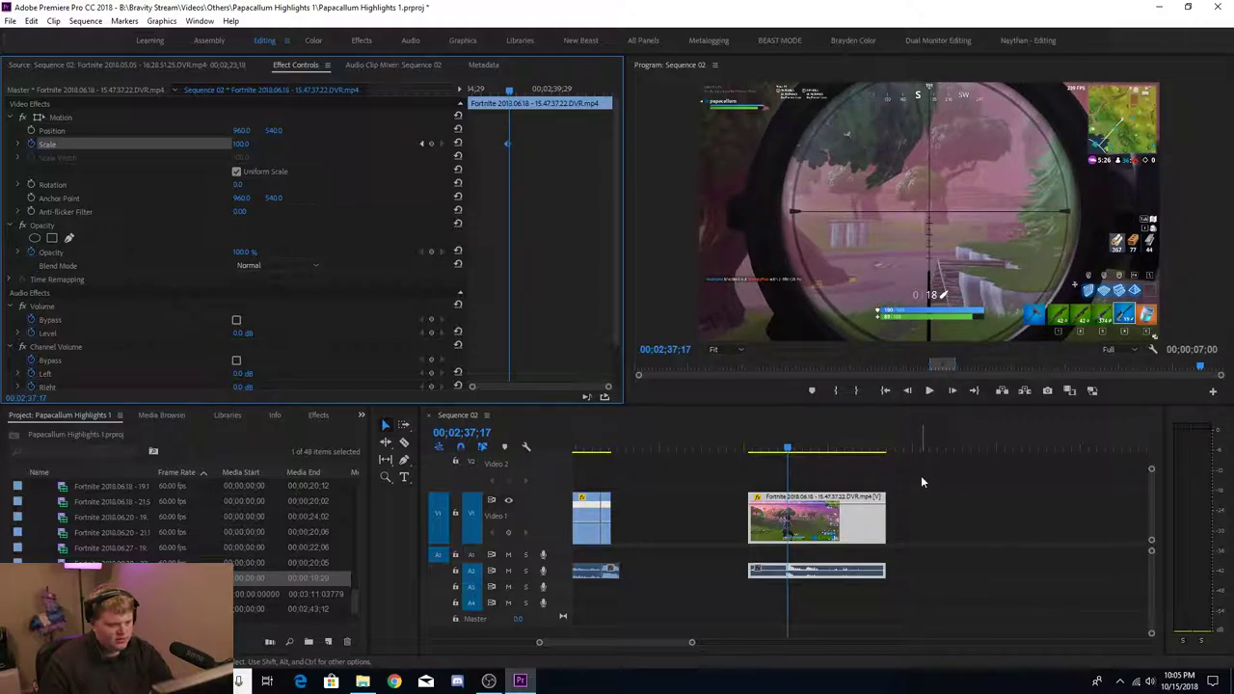
key(Right)
key(Right)
key(Right)
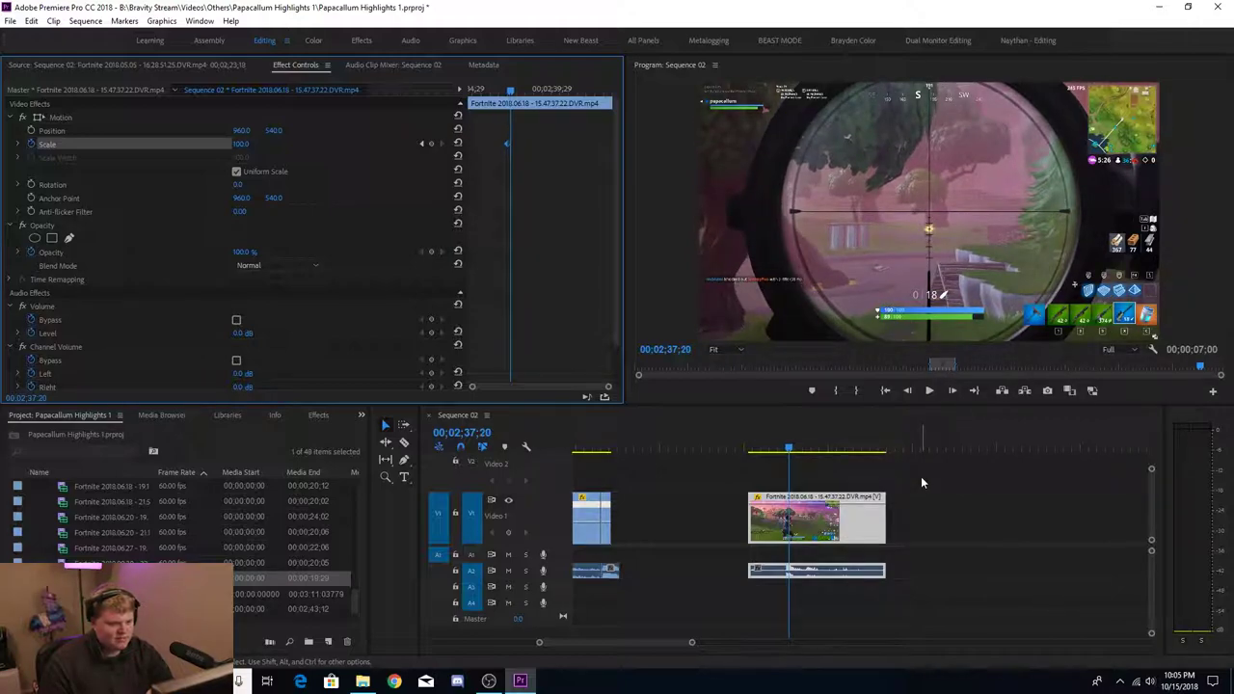
key(Right)
key(Right)
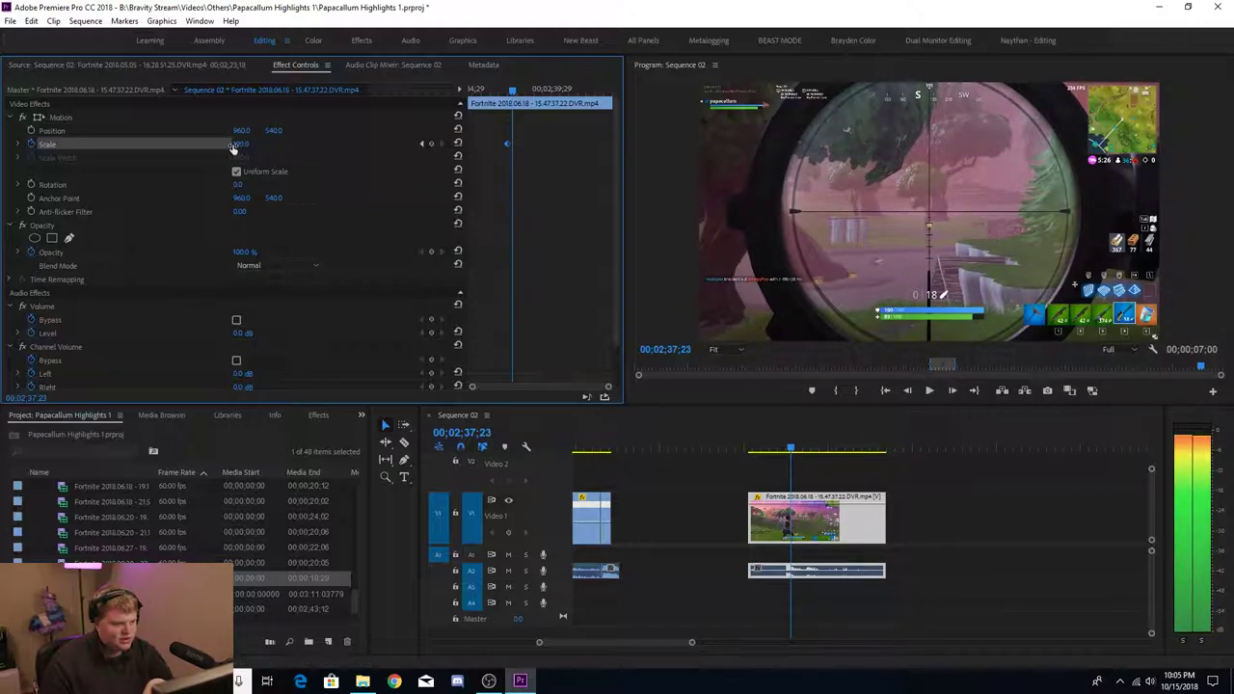
- Raise Scale to 179 for a second keyframe and scrub back to check the zoom
drag(241, 145, 303, 142)
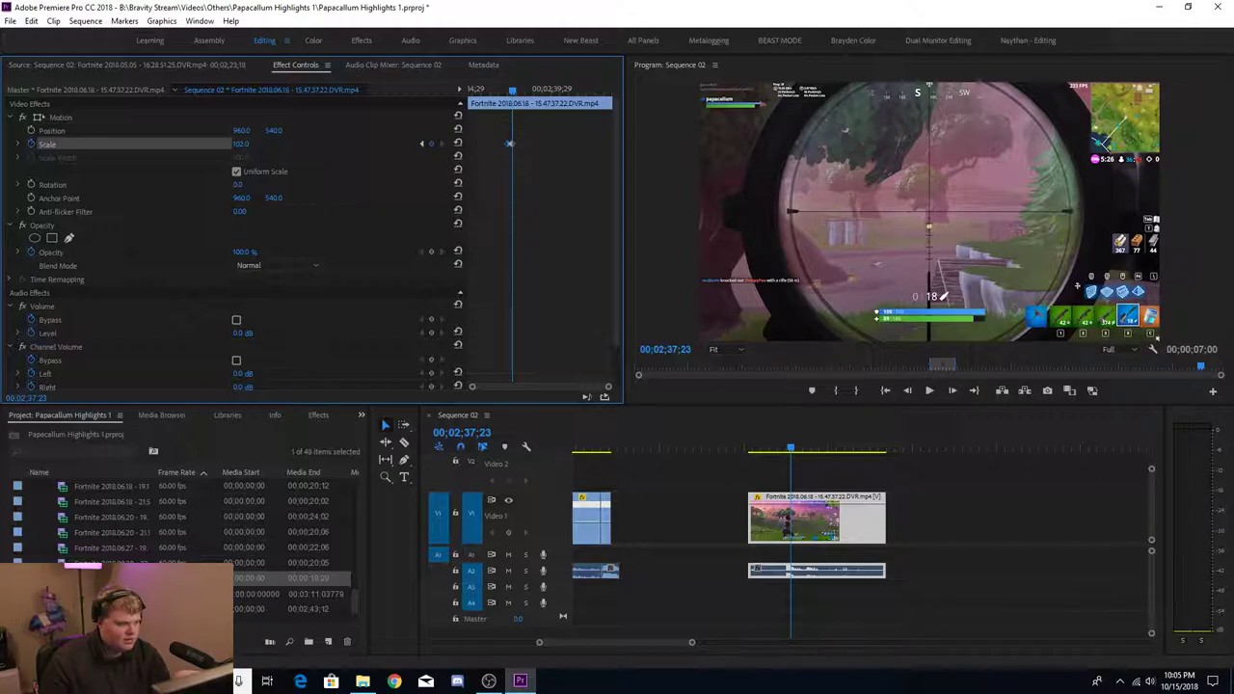
drag(241, 144, 628, 198)
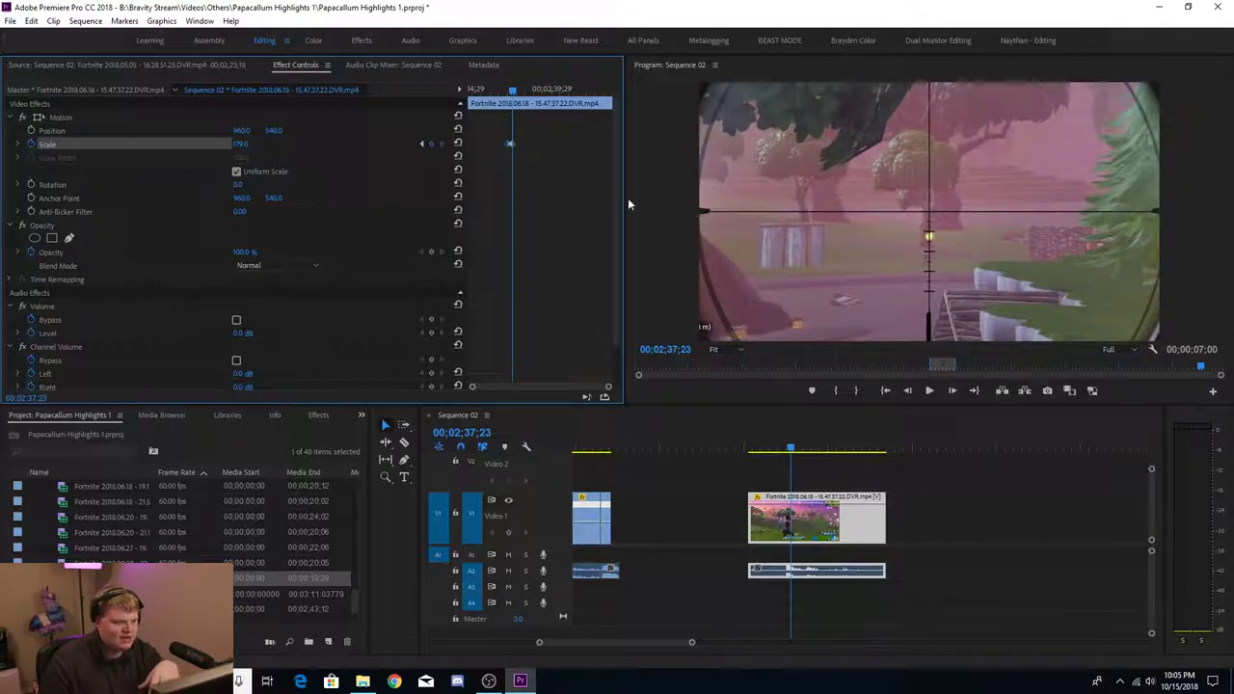
drag(609, 388, 581, 386)
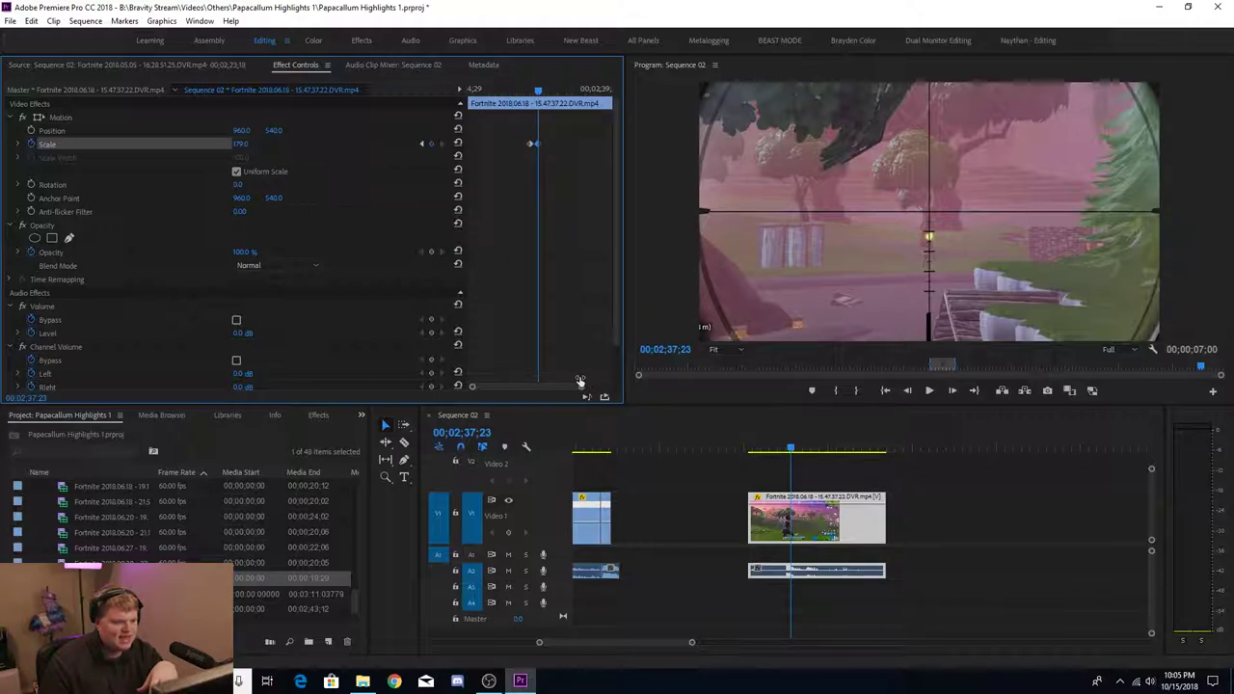
click(534, 146)
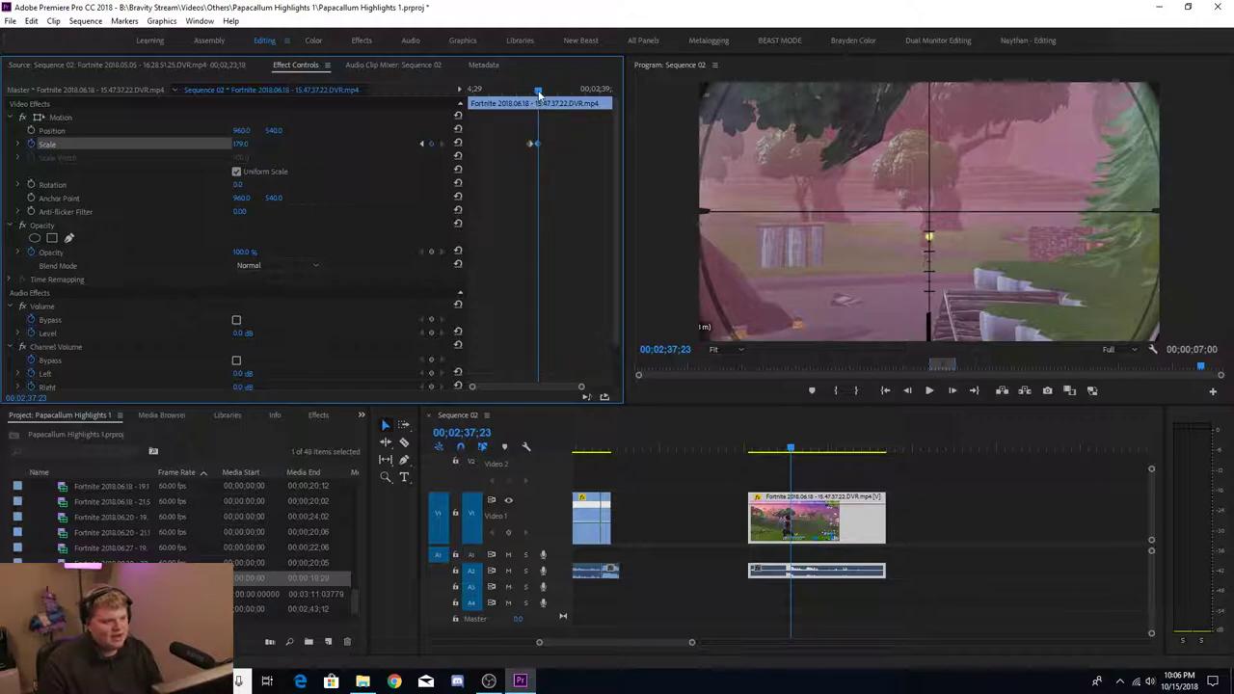
drag(539, 91, 519, 94)
- Play back the sniper-scope zoom from just before it starts to preview it
click(755, 447)
key(space)
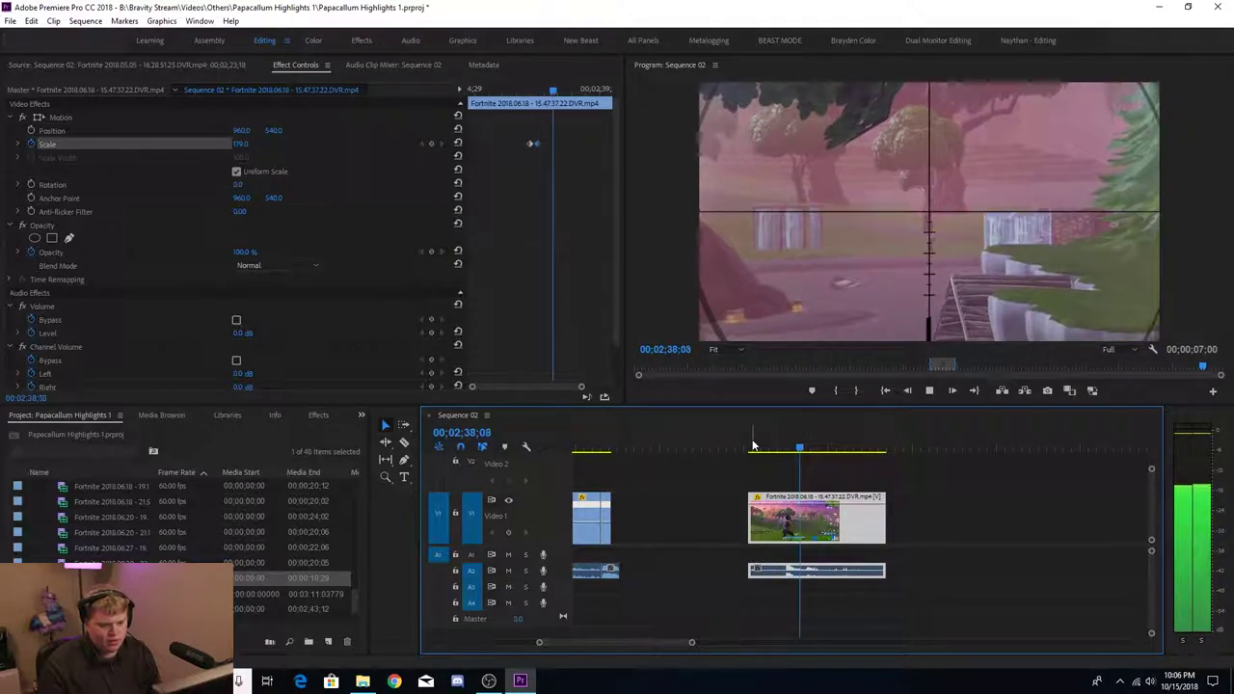
click(773, 450)
key(space)
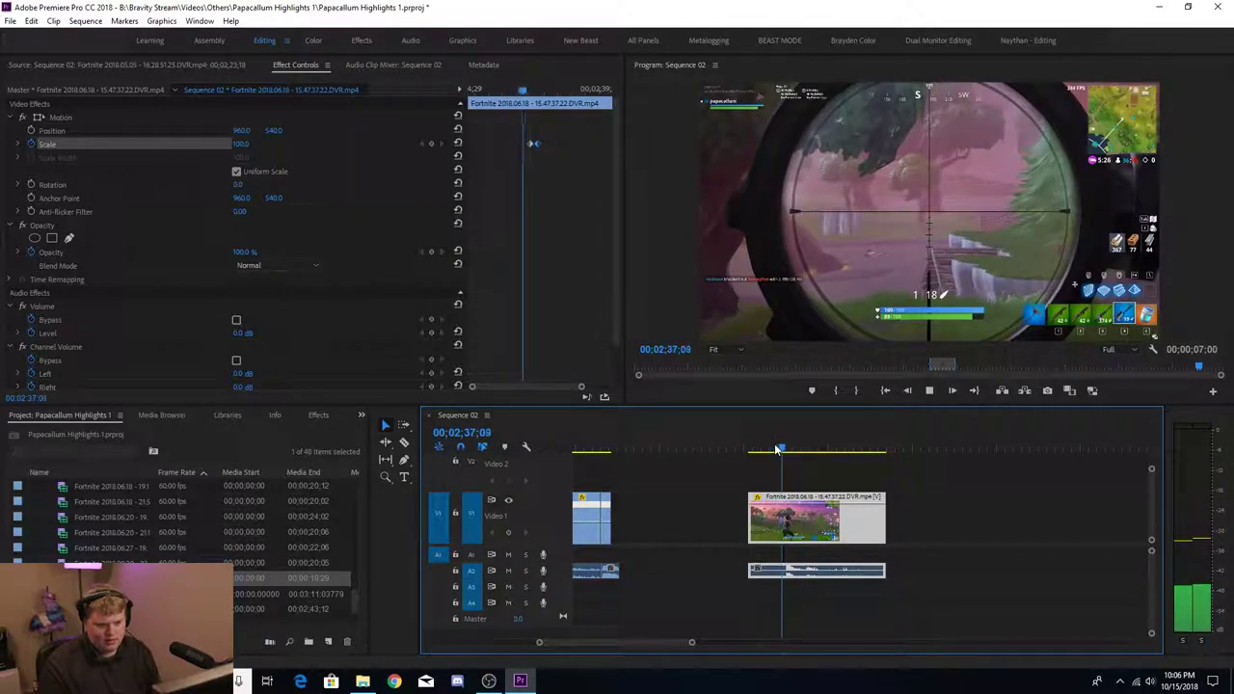
key(space)
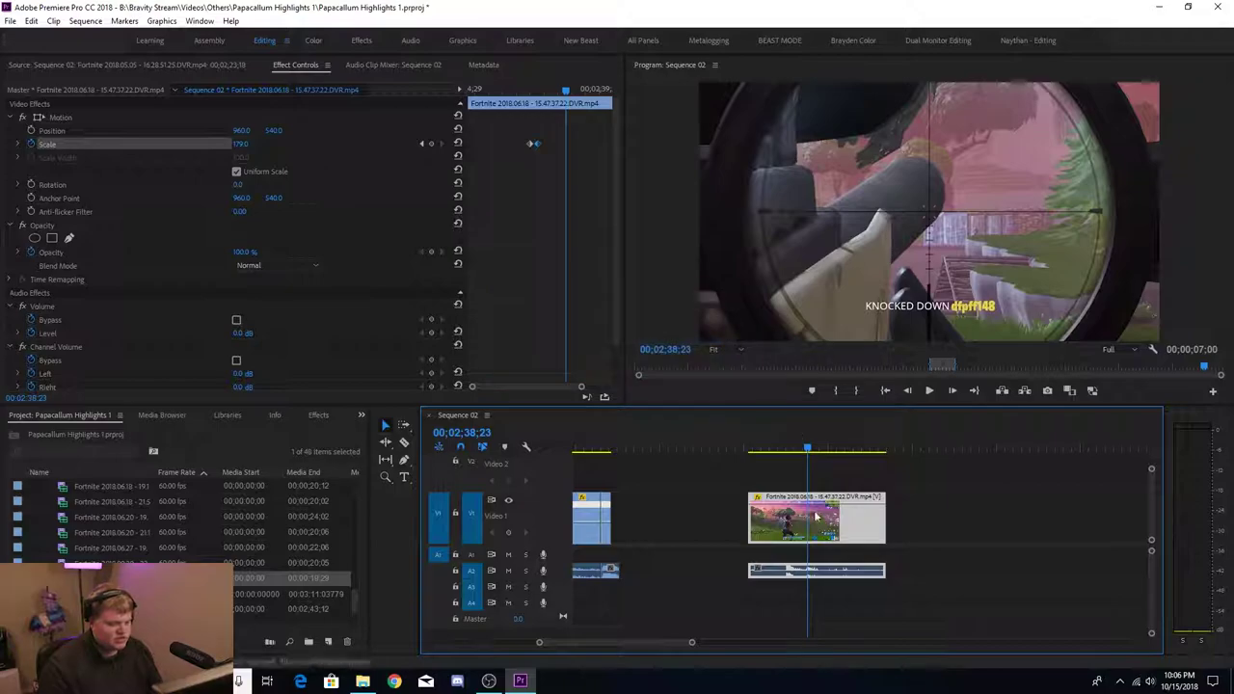
- Zoom the timeline out to the full sequence and play from 00;00;46 to 00;00;51;03
key(minus)
key(minus)
key(minus)
key(minus)
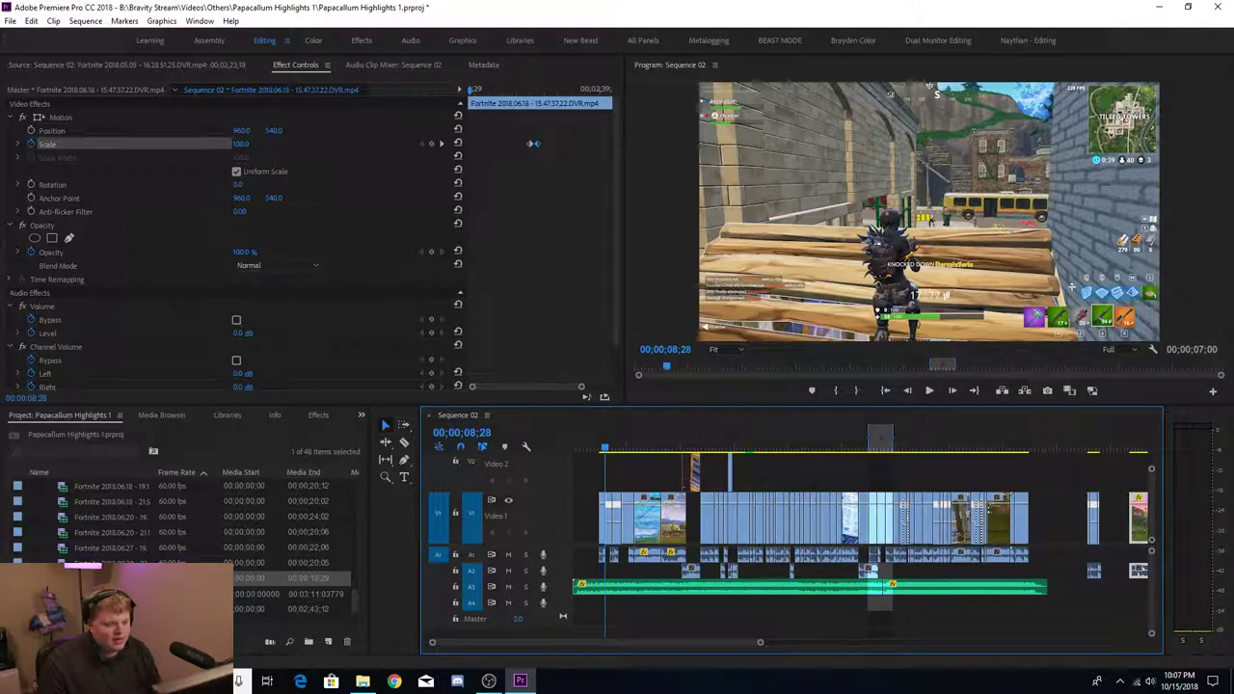
click(742, 446)
key(space)
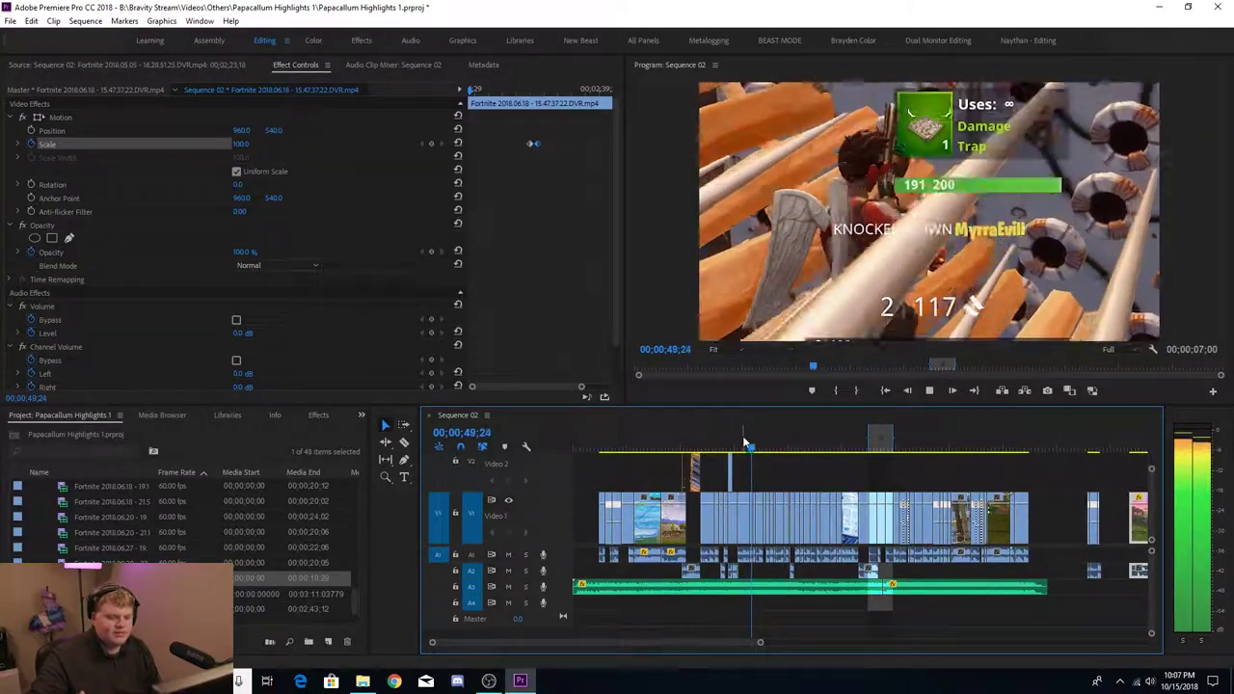
key(space)
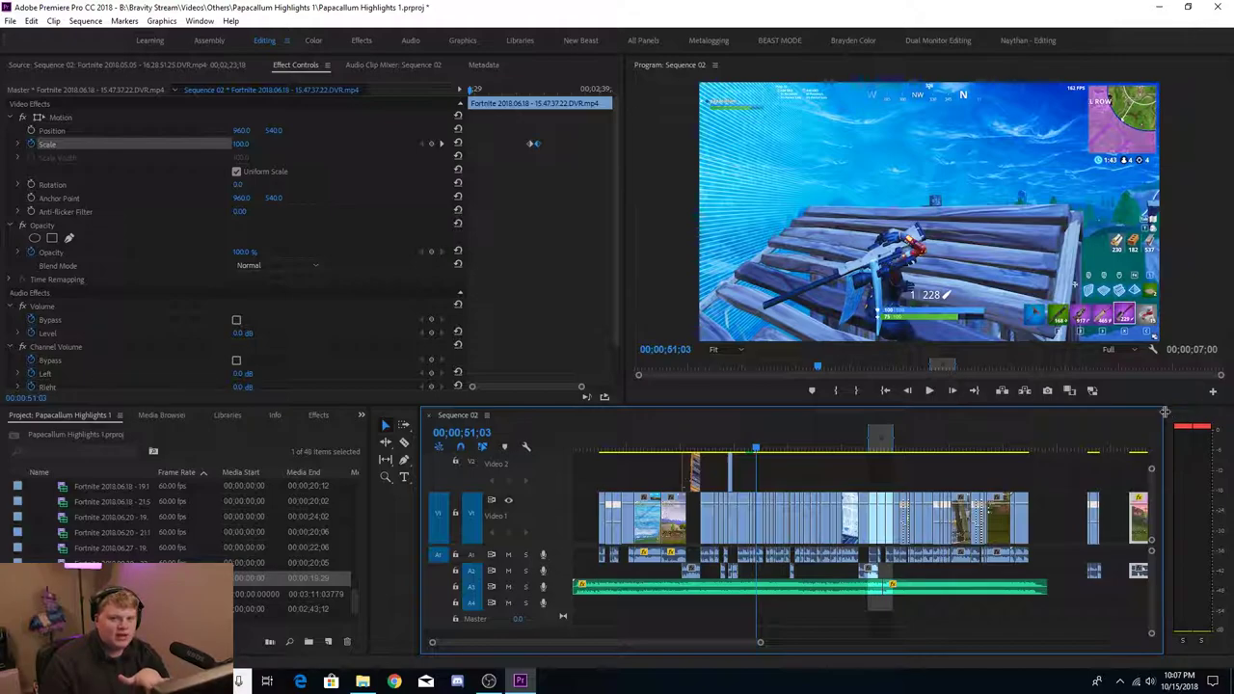
click(1199, 434)
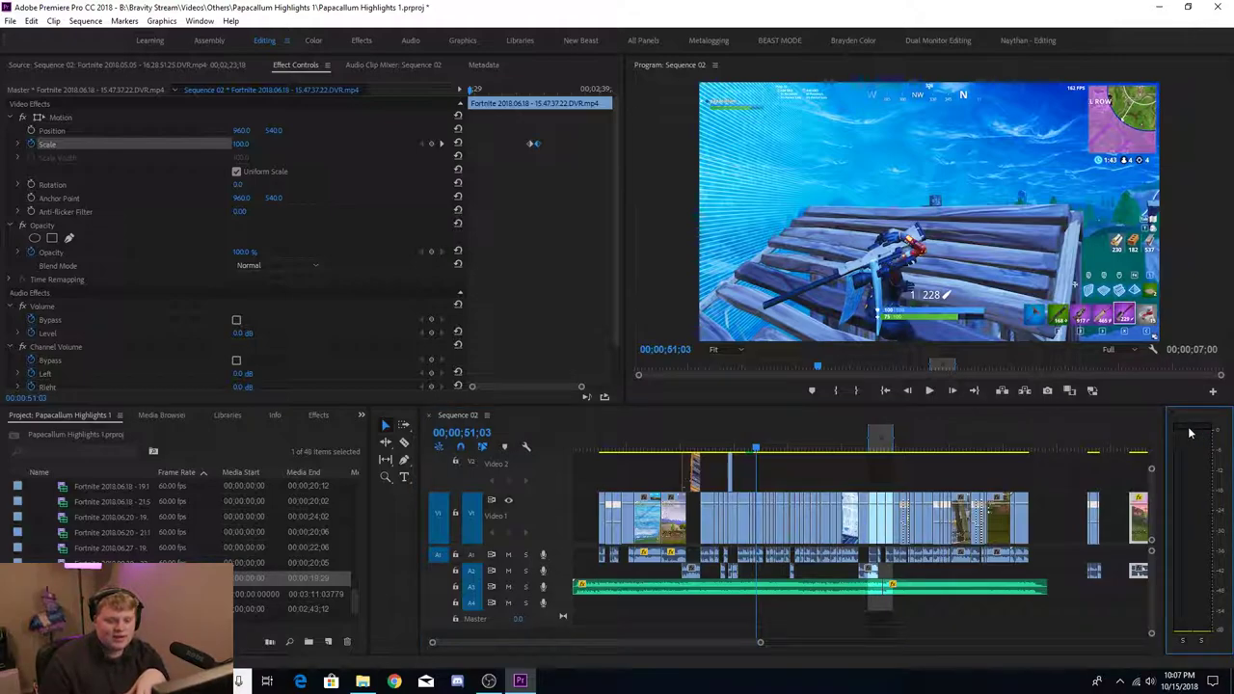
click(759, 650)
- Lower the 19.11.02.91 clip's Volume Level to -2.7 dB in Effect Controls
key(=)
key(=)
key(=)
click(849, 556)
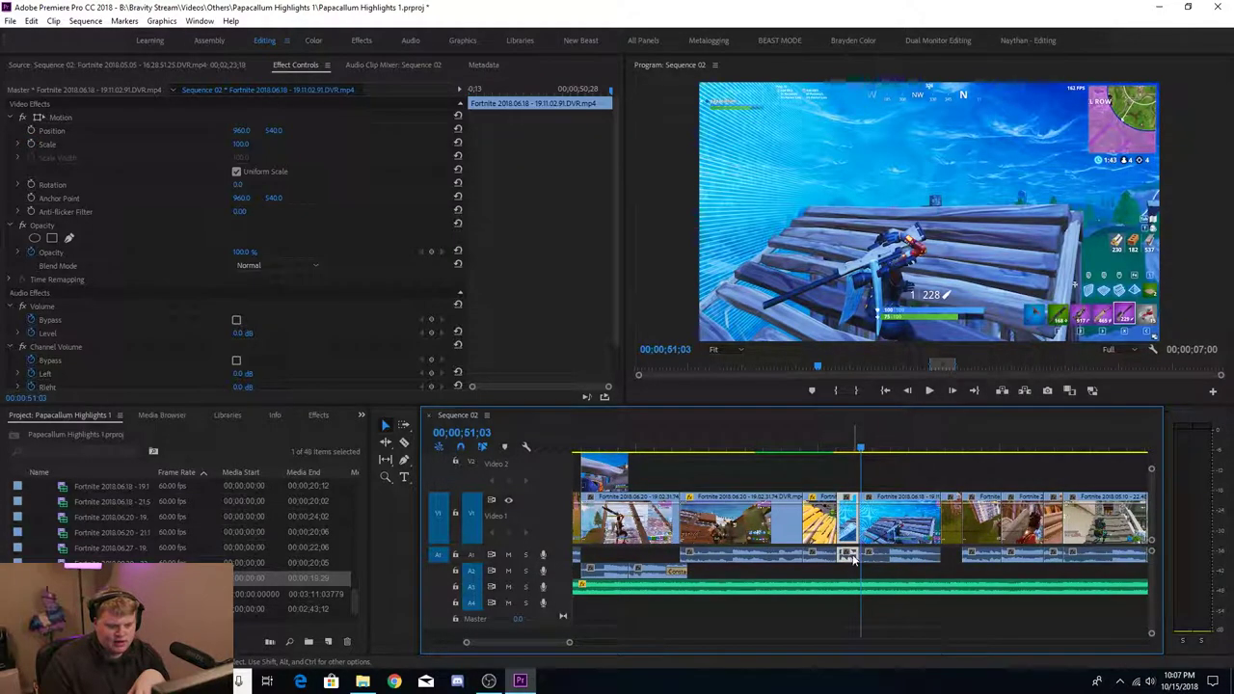
click(844, 449)
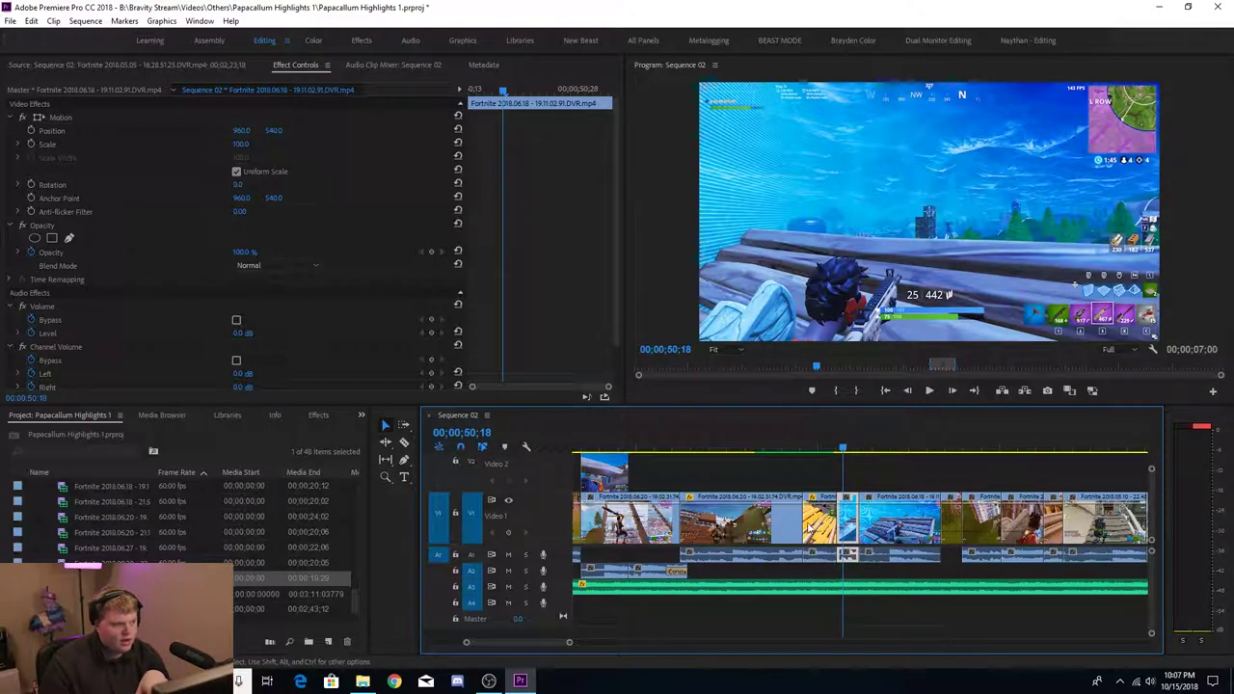
click(46, 308)
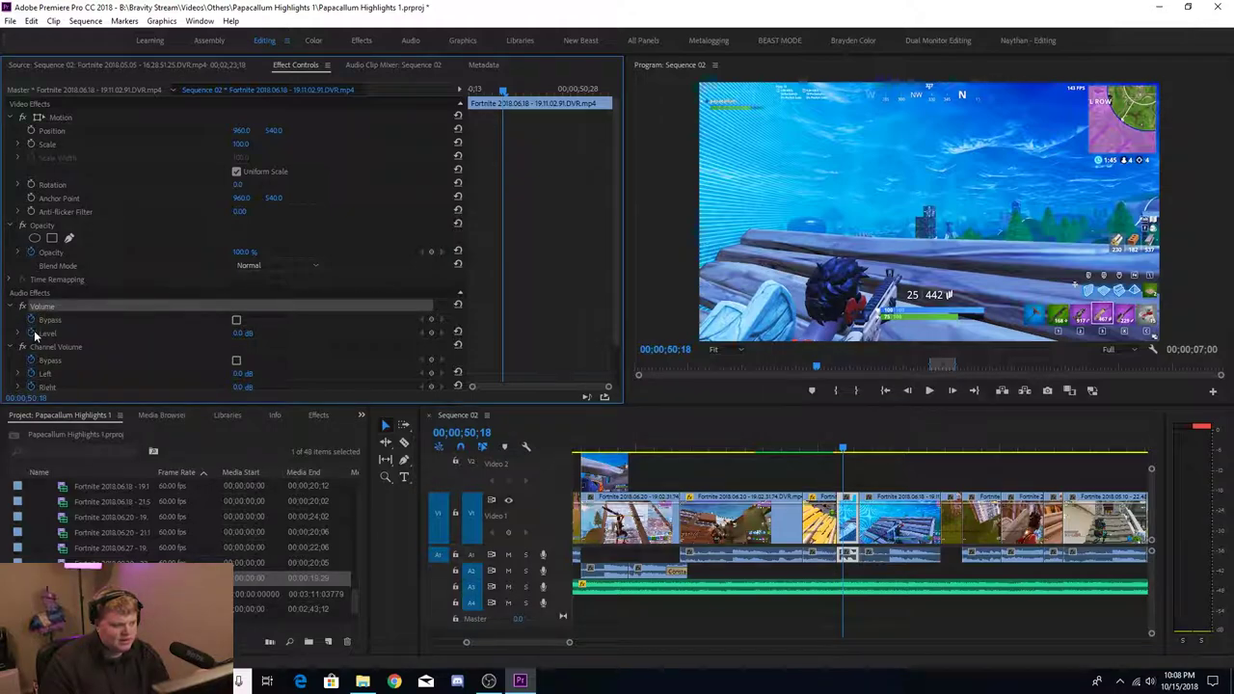
click(33, 335)
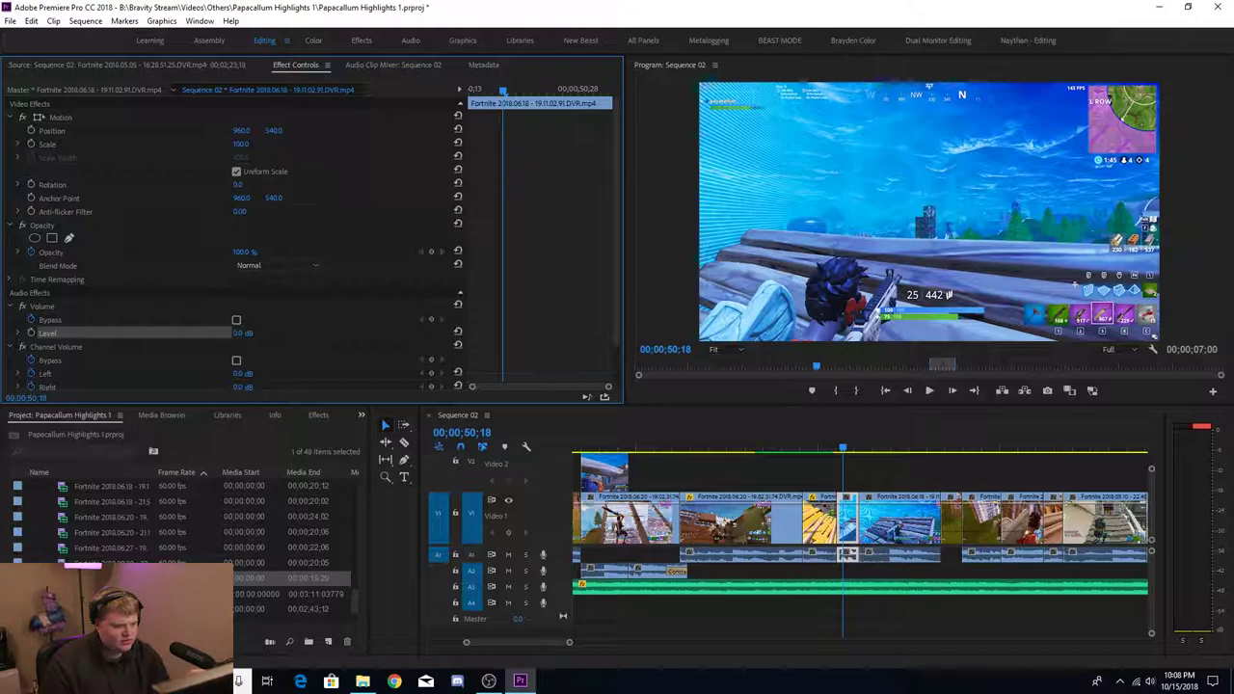
drag(243, 332, 222, 333)
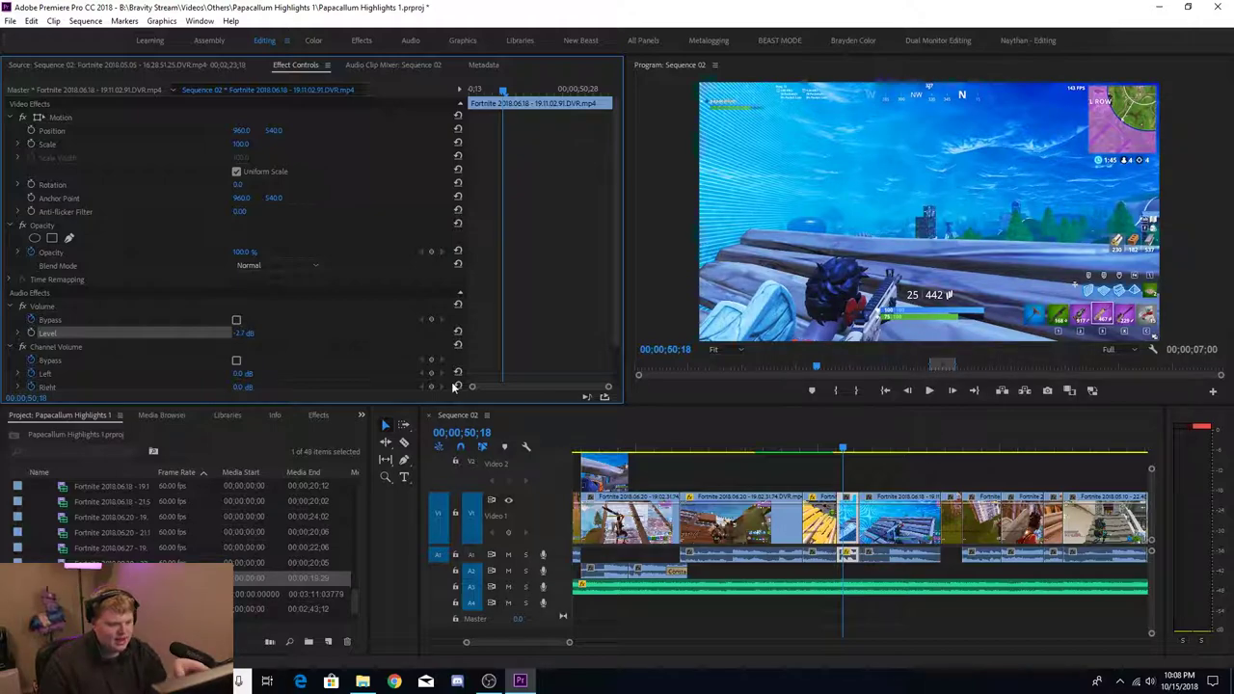
- Play the adjusted clip from just before it to check the quieter audio
click(835, 450)
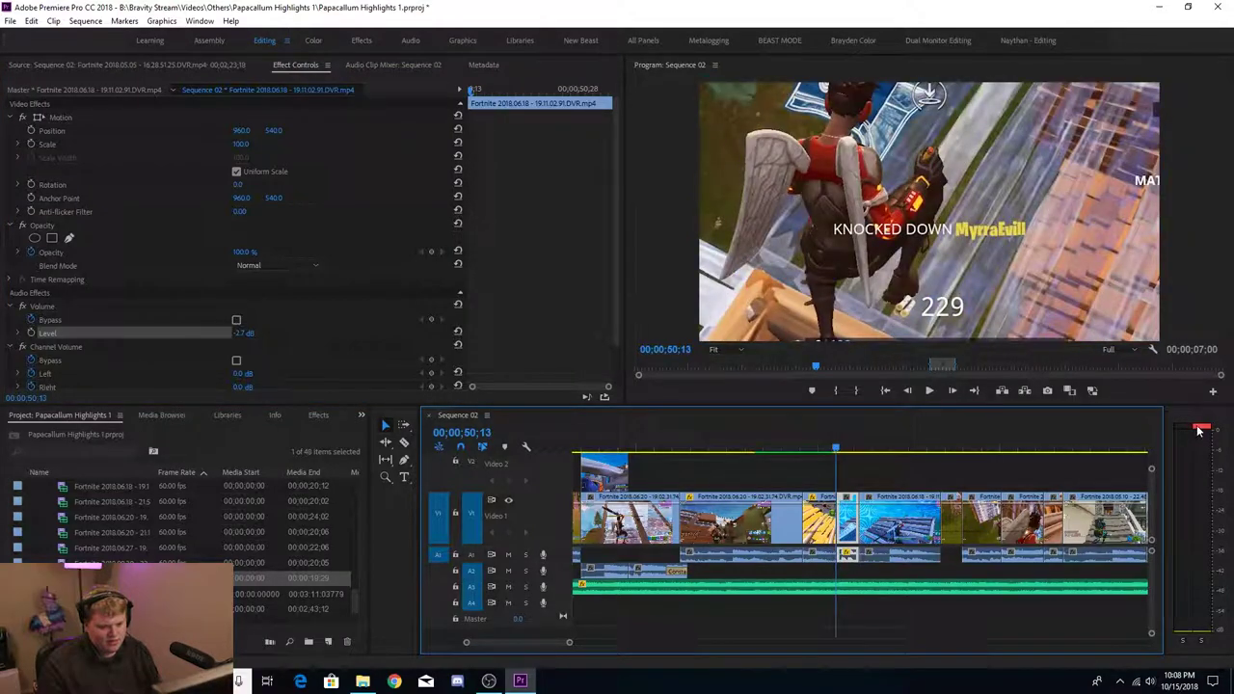
key(space)
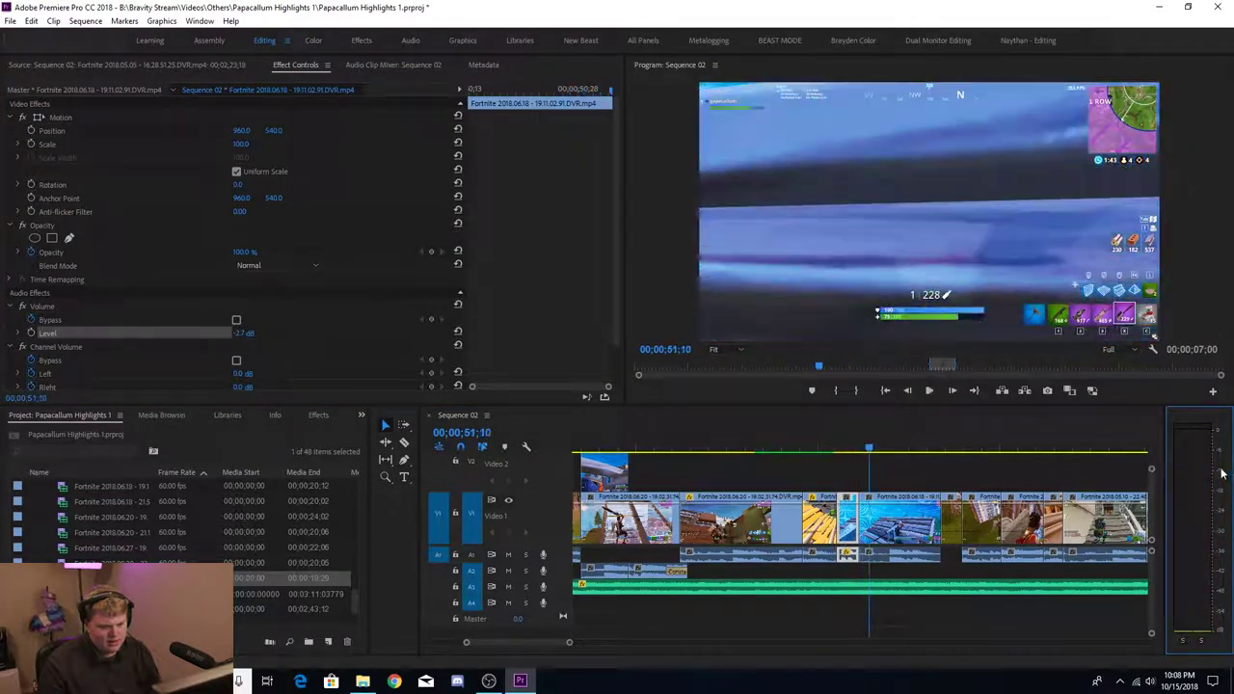
click(838, 449)
click(841, 446)
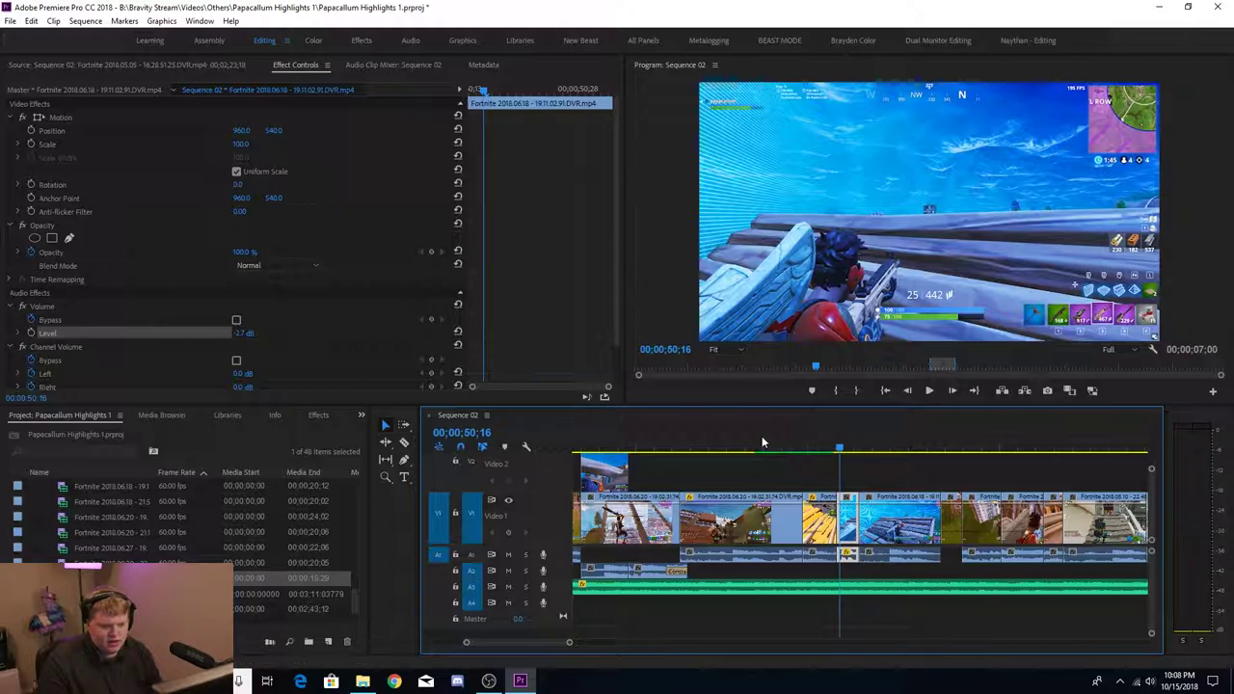
click(691, 446)
key(space)
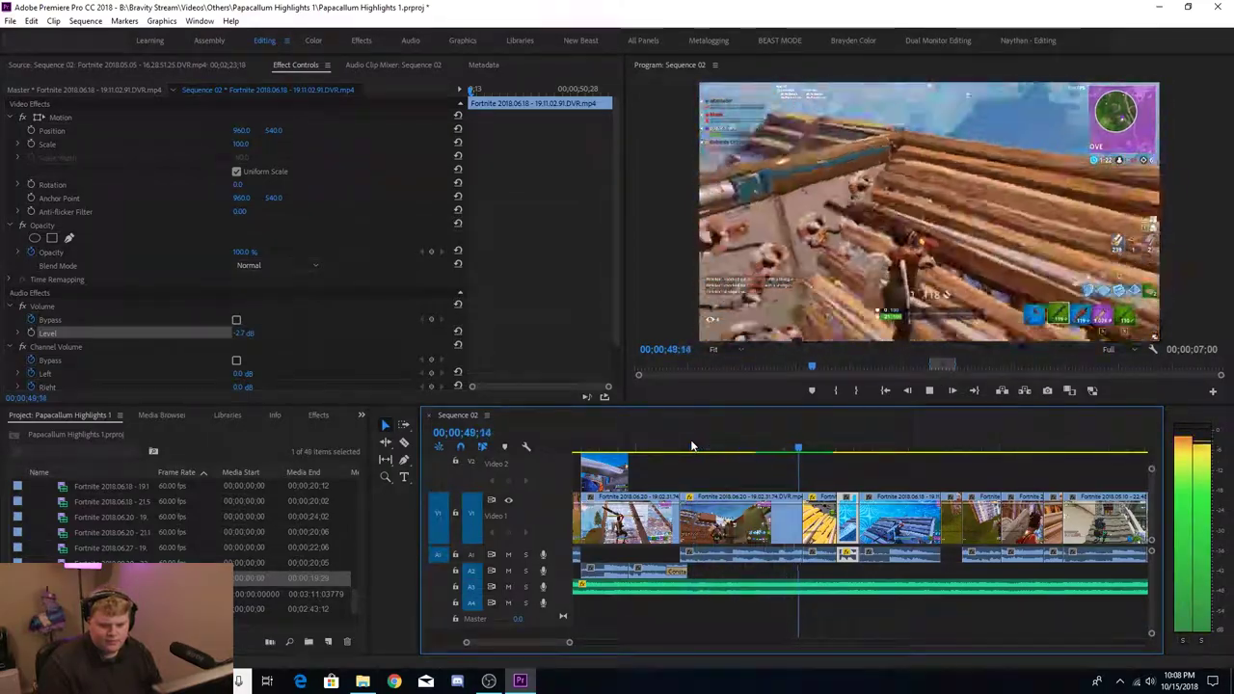
key(space)
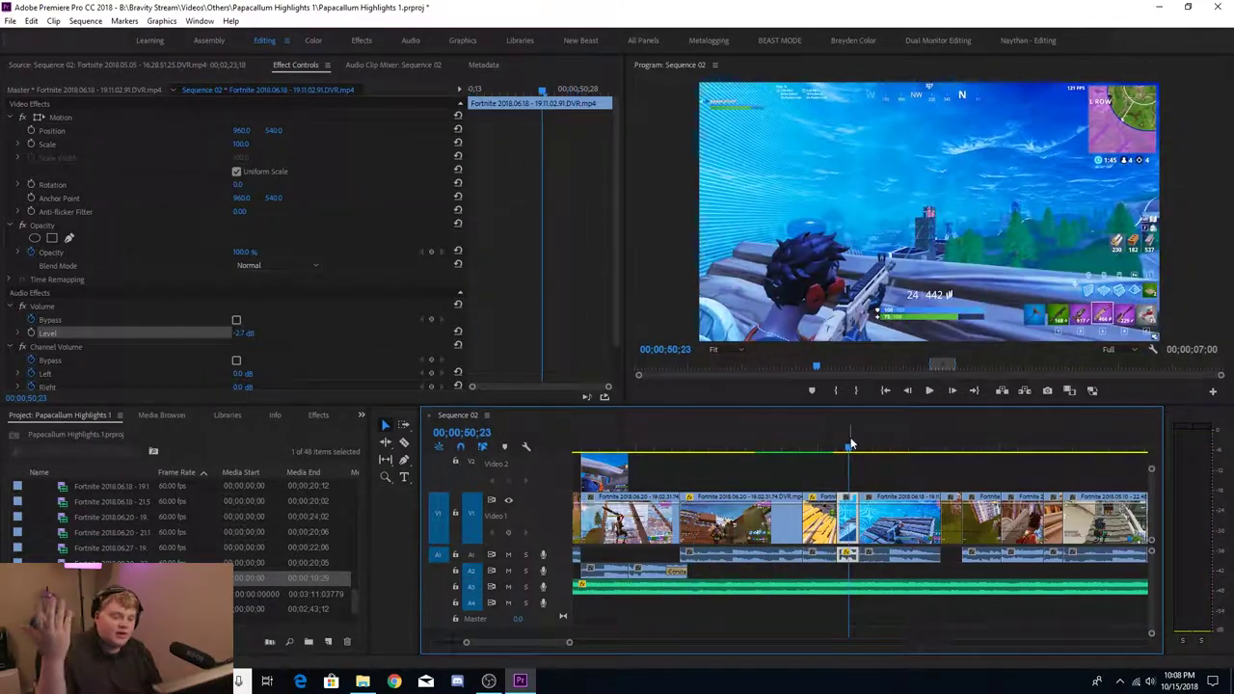
drag(570, 643, 769, 644)
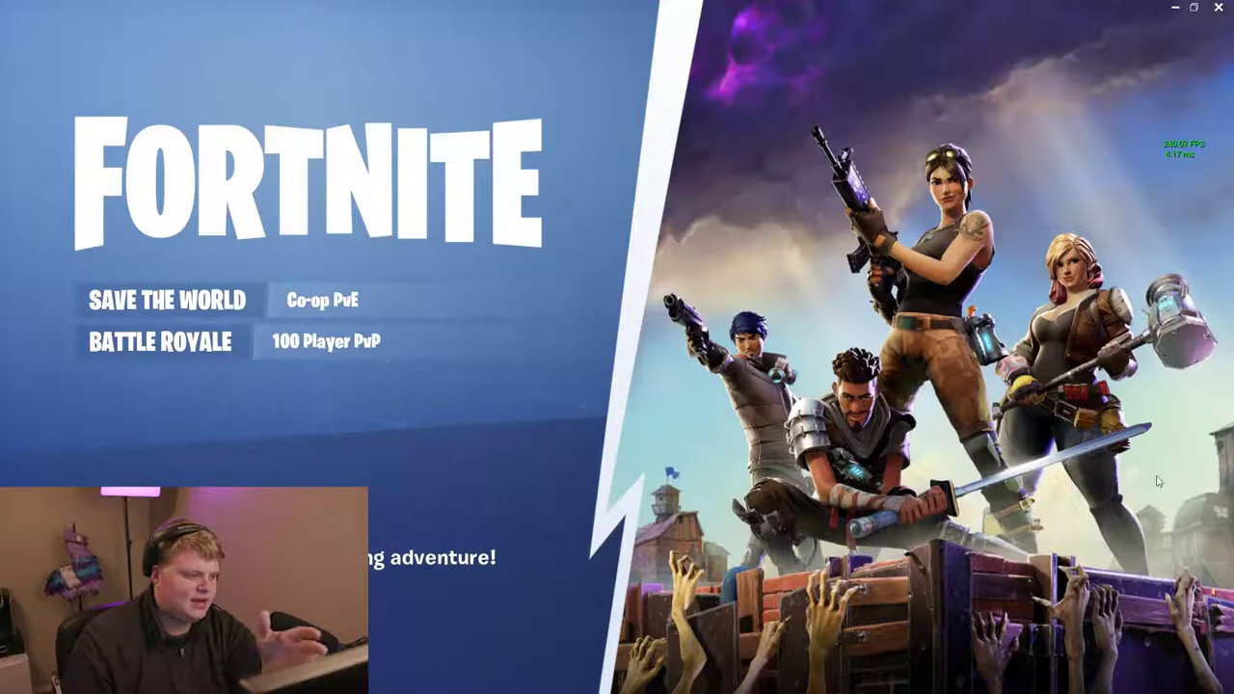
- Move through the Fortnite Battle Royale replay, then hide the HUD with H for a clean shot
click(154, 344)
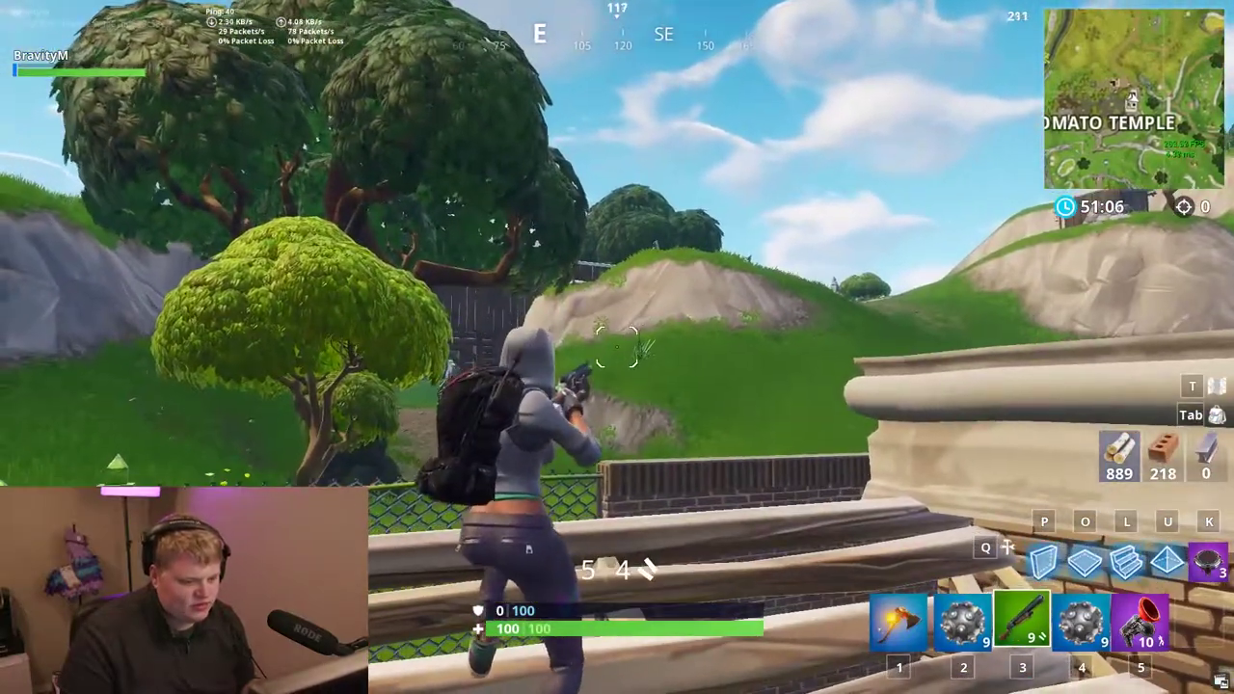
key(w)
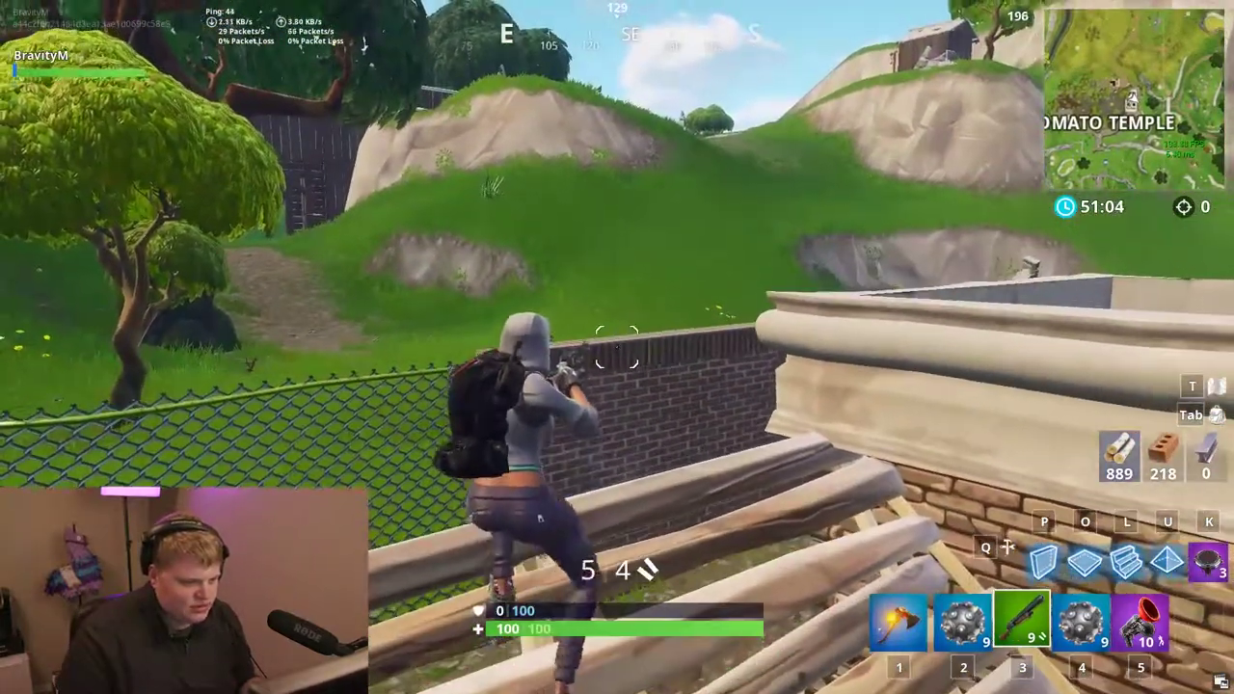
key(w)
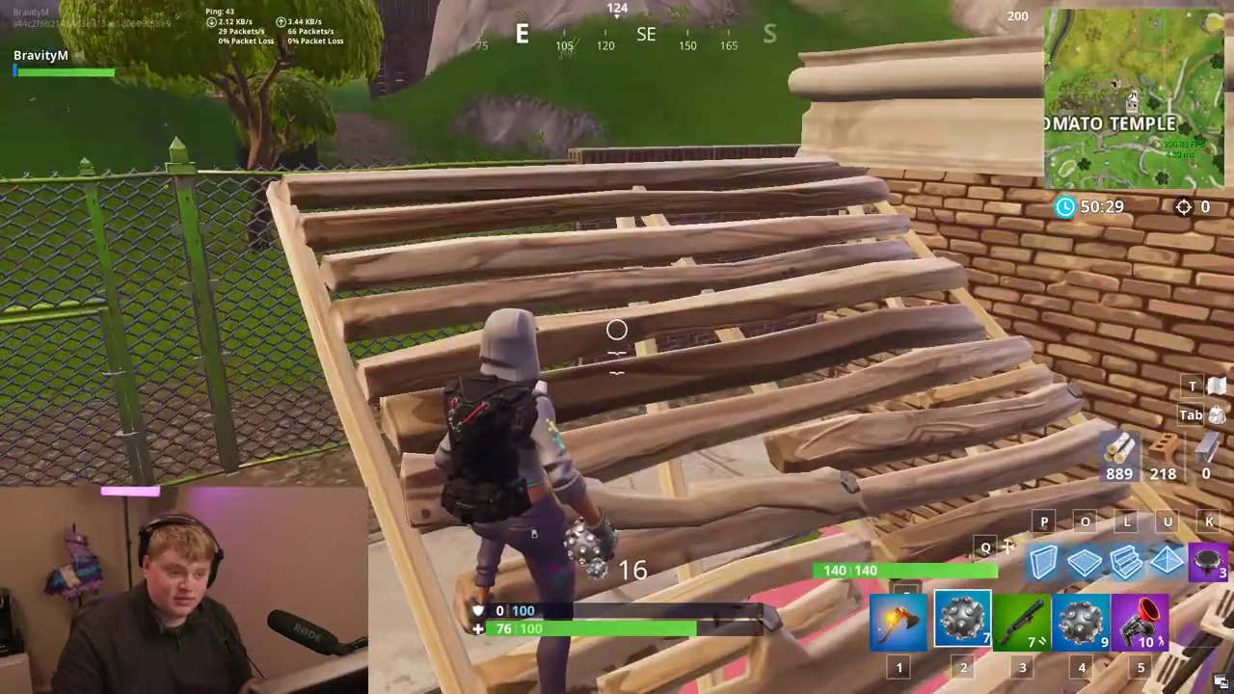
key(3)
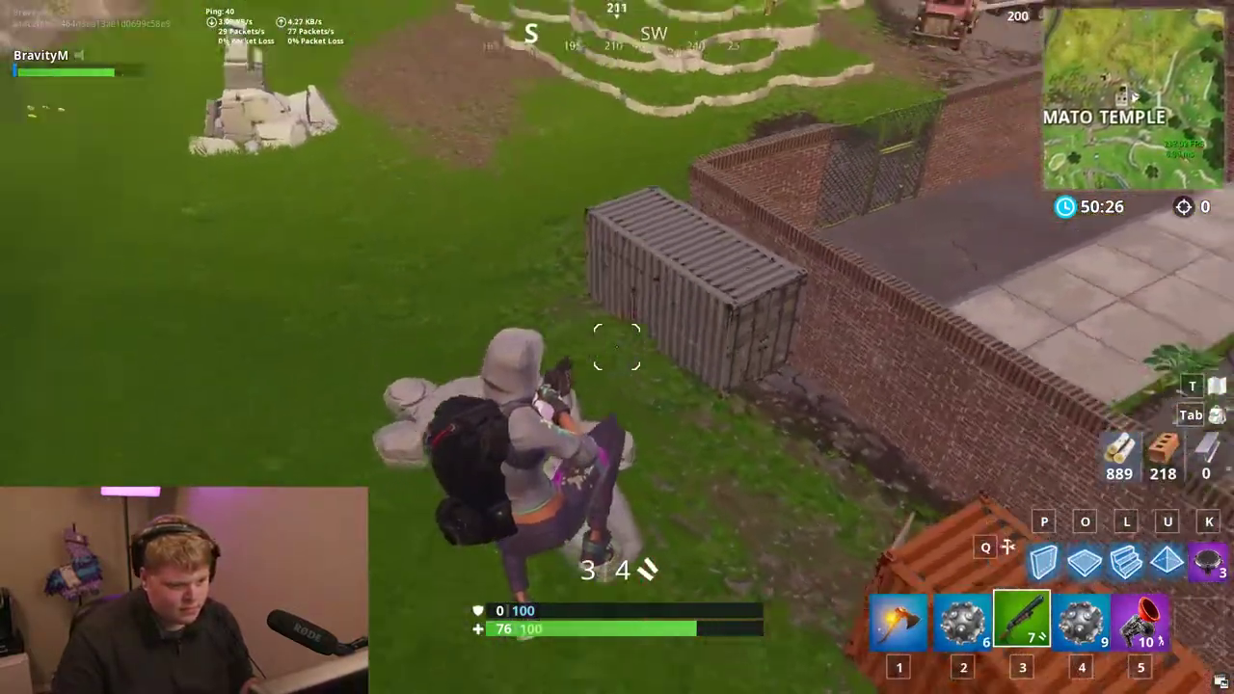
click(617, 347)
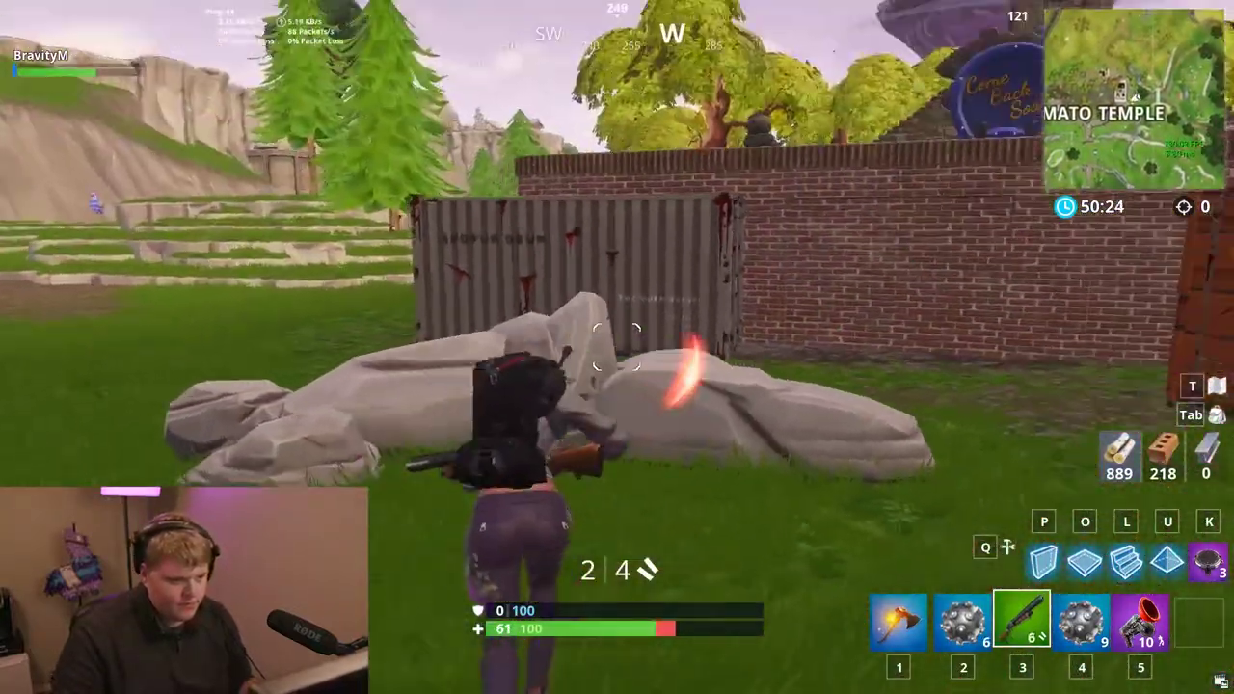
key(w)
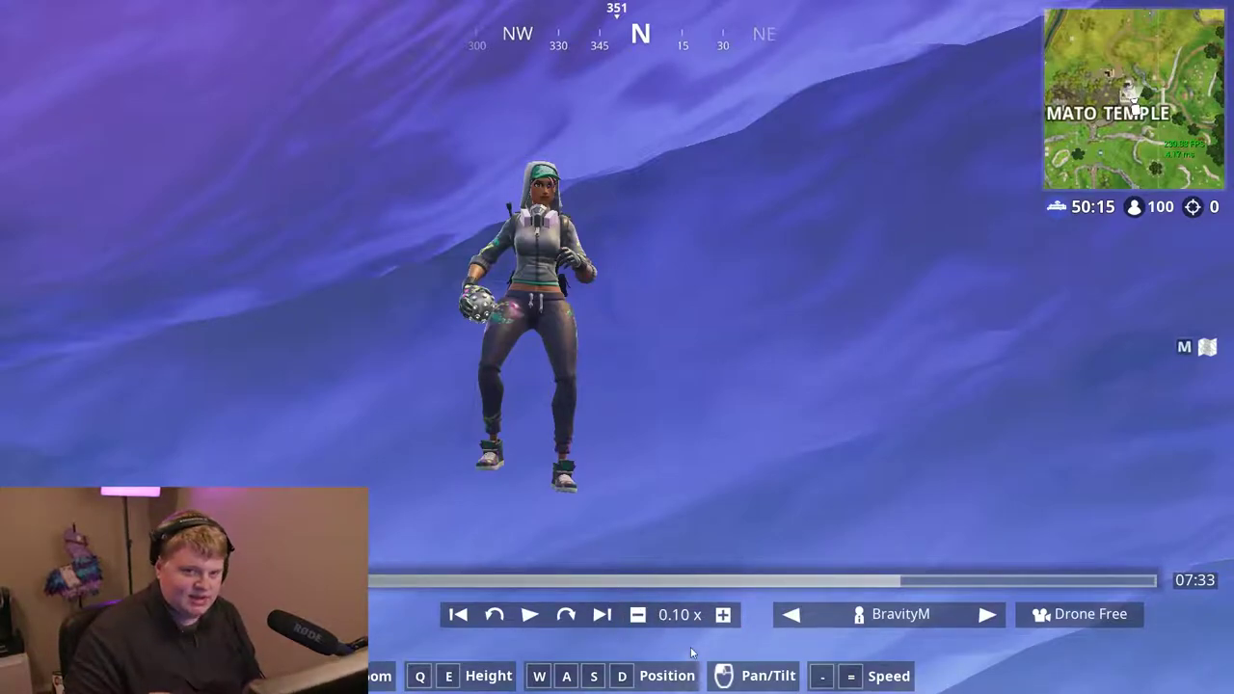
key(h)
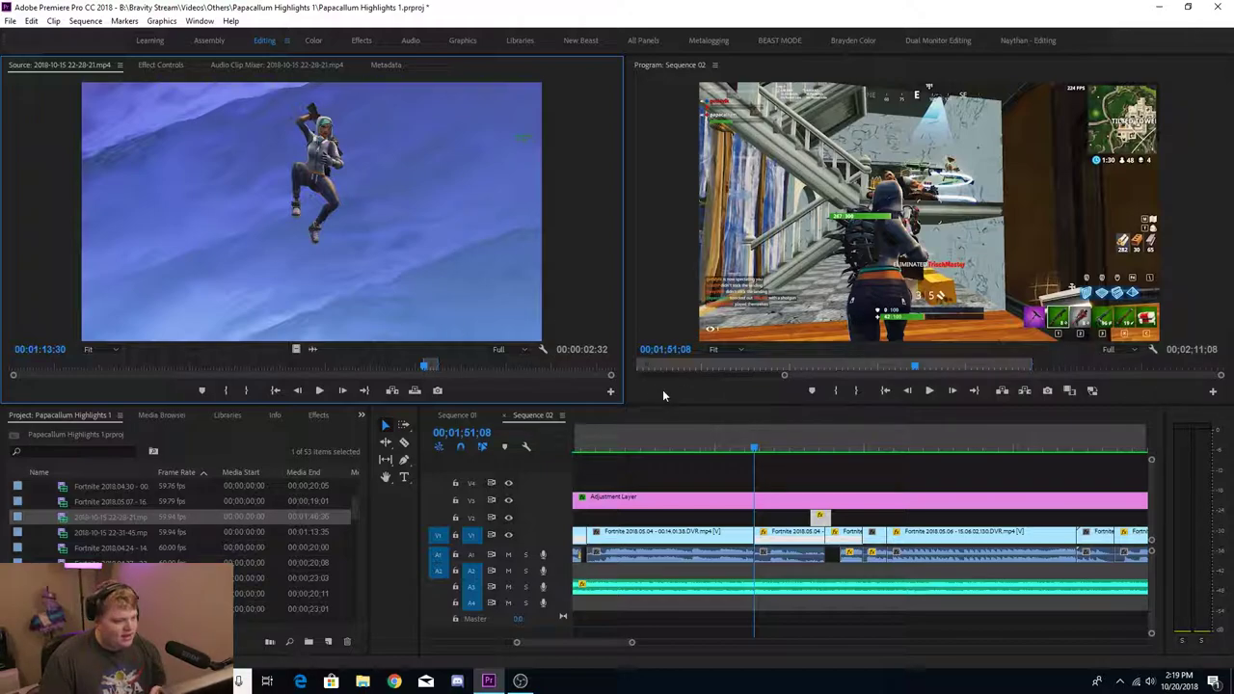
- Play the sequence briefly, then select the short skydiving clip on V2 for Effect Controls
click(754, 449)
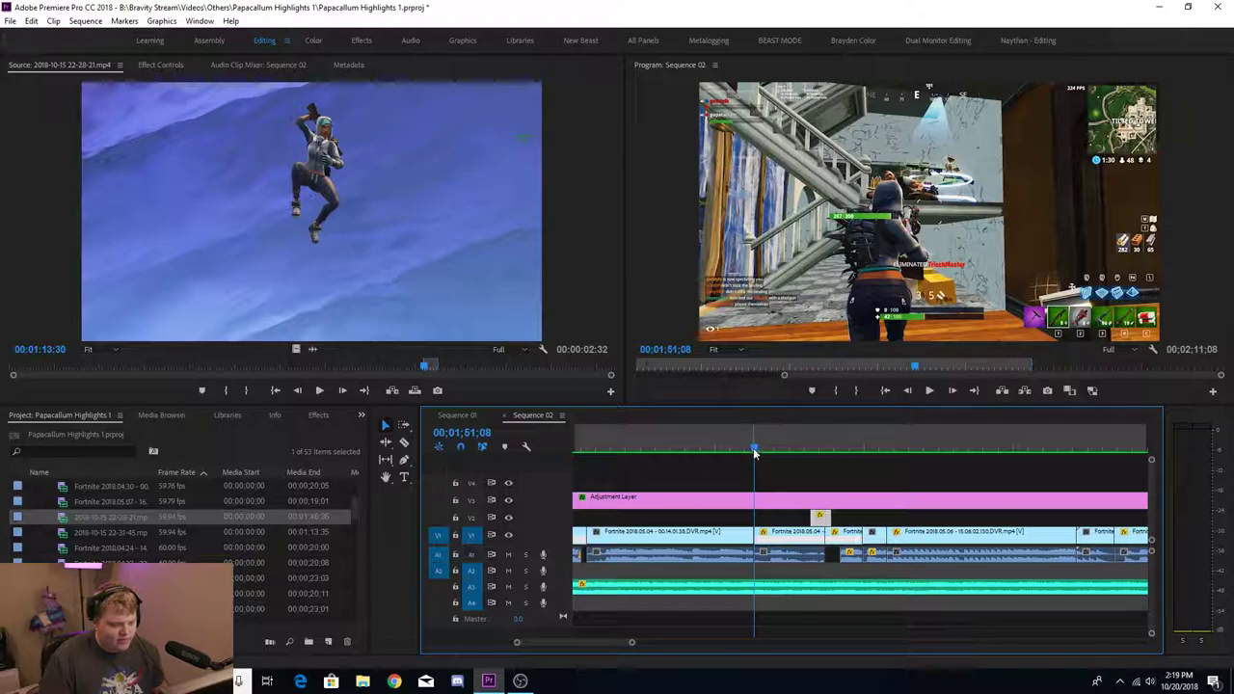
key(space)
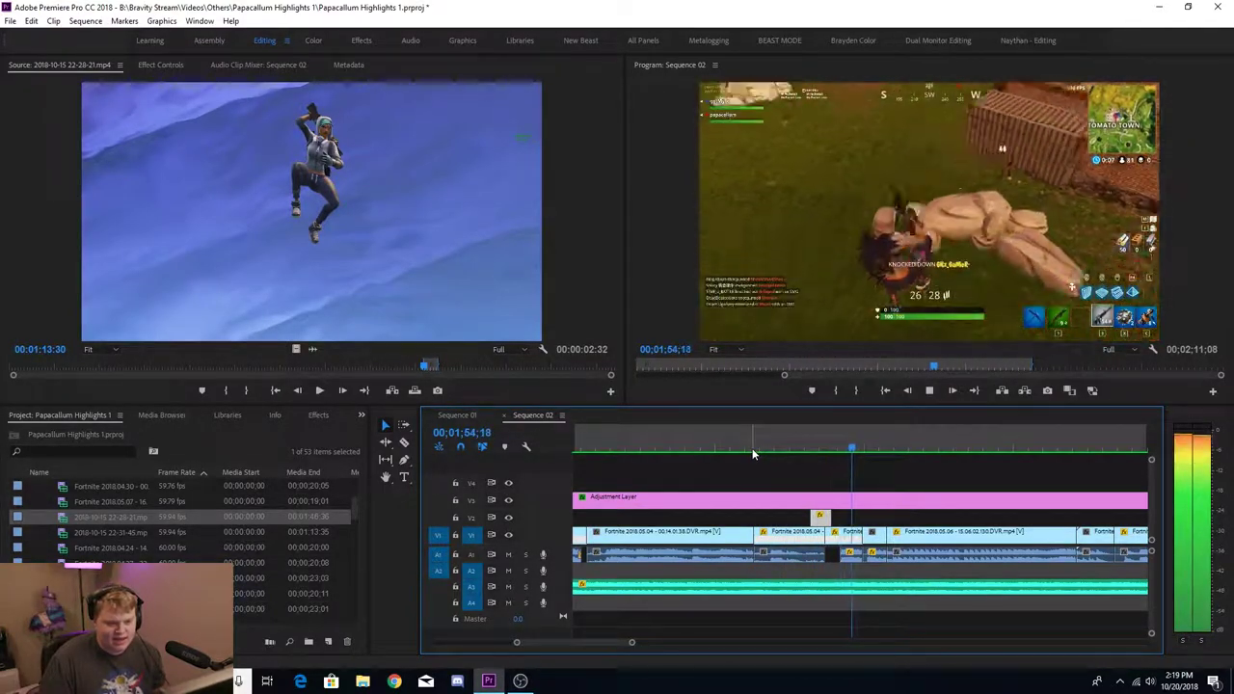
key(space)
click(813, 449)
click(820, 518)
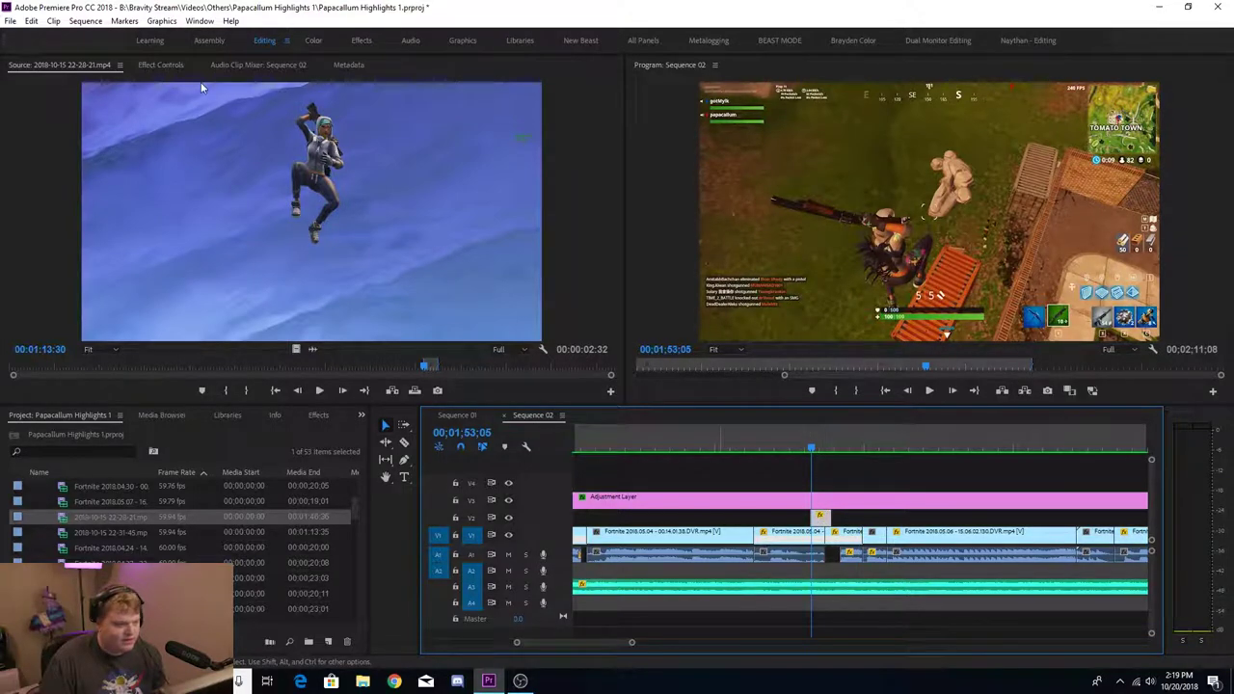
click(154, 65)
- Adjust the Position and Scale keyframes so the zoom punches in to 152%, then play it back
drag(511, 127, 575, 164)
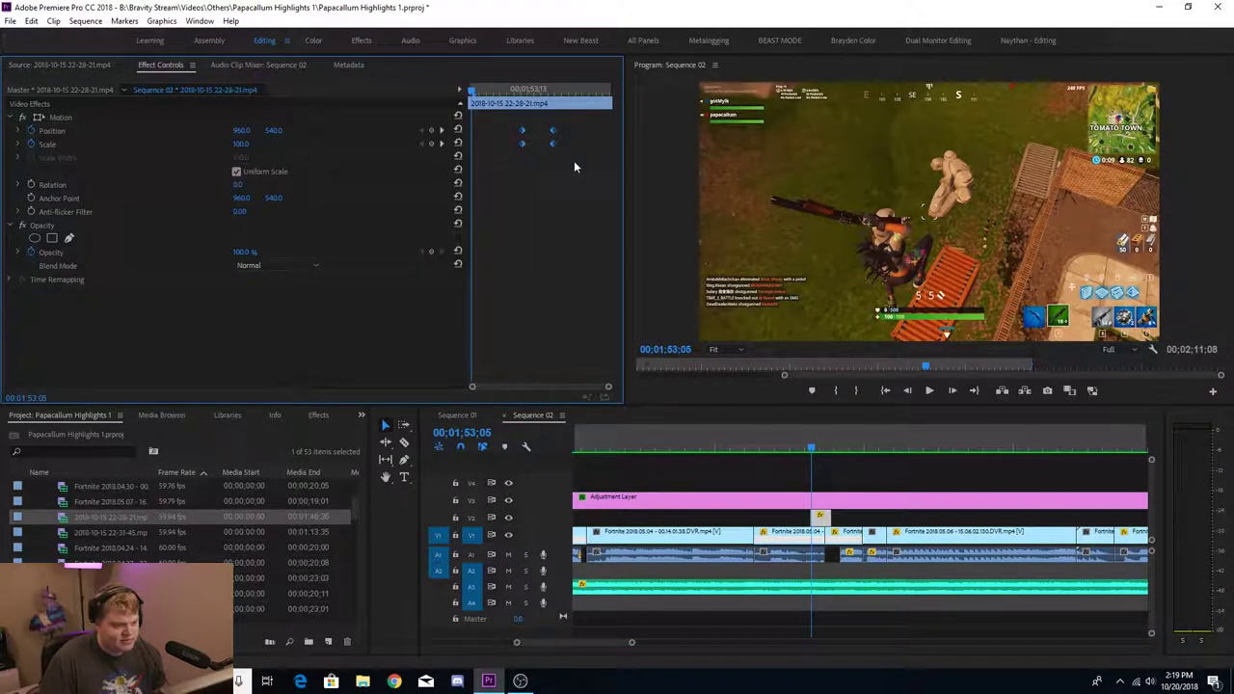
drag(497, 96, 553, 94)
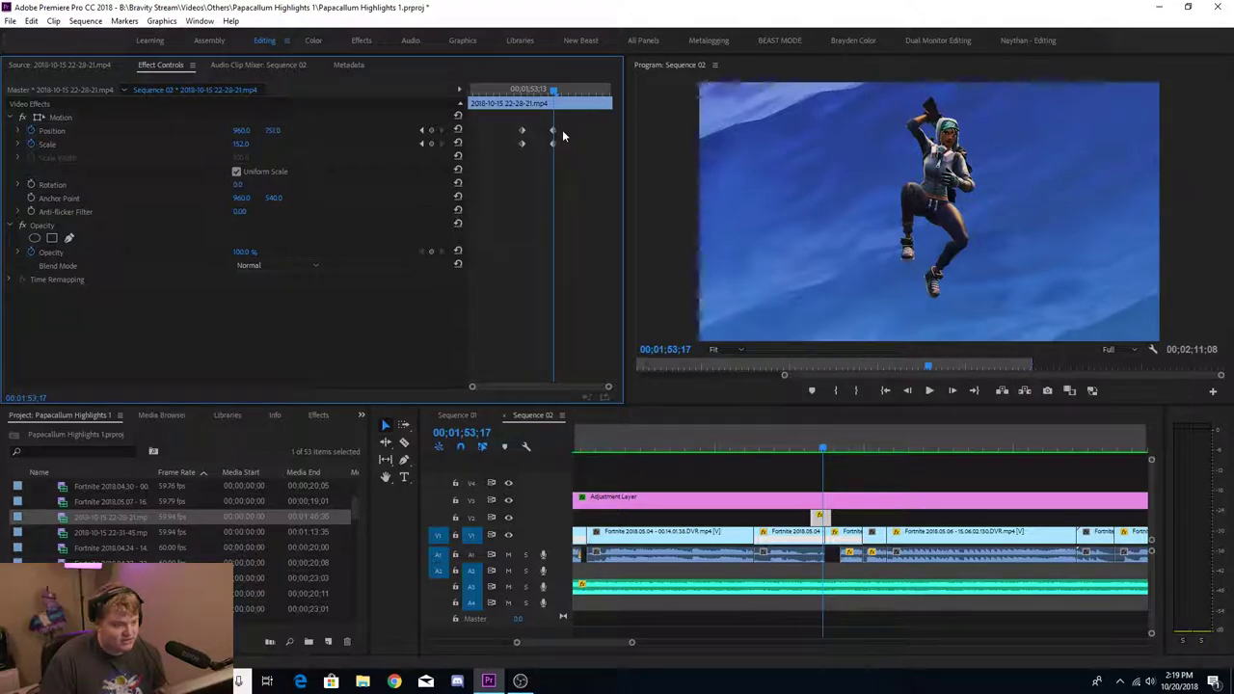
drag(518, 128, 504, 132)
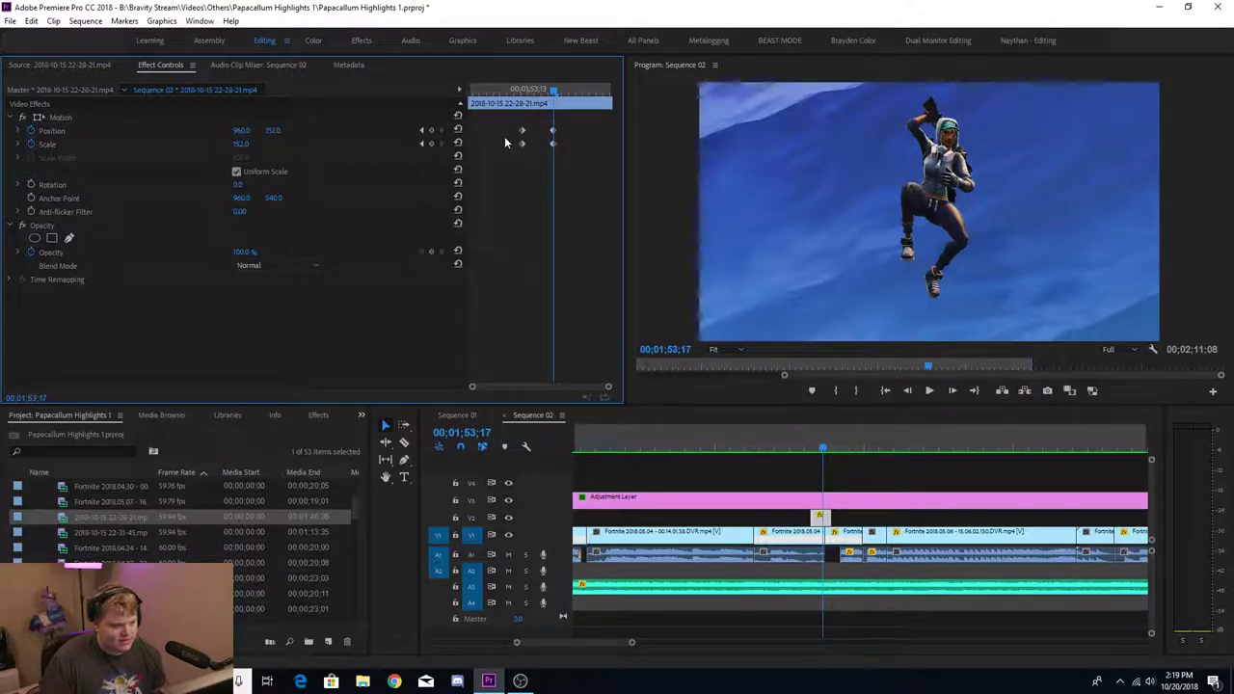
click(511, 92)
mouse_move(512, 92)
mouse_down()
mouse_move(587, 96)
mouse_move(512, 101)
mouse_up()
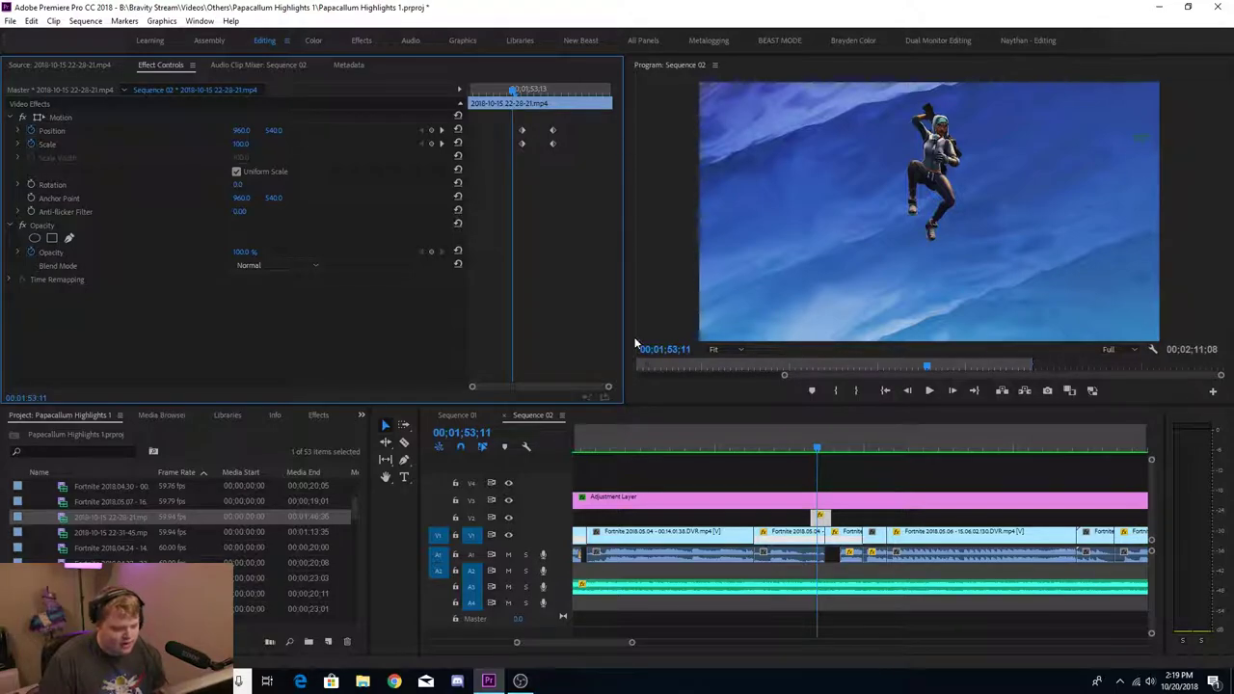
click(756, 447)
key(space)
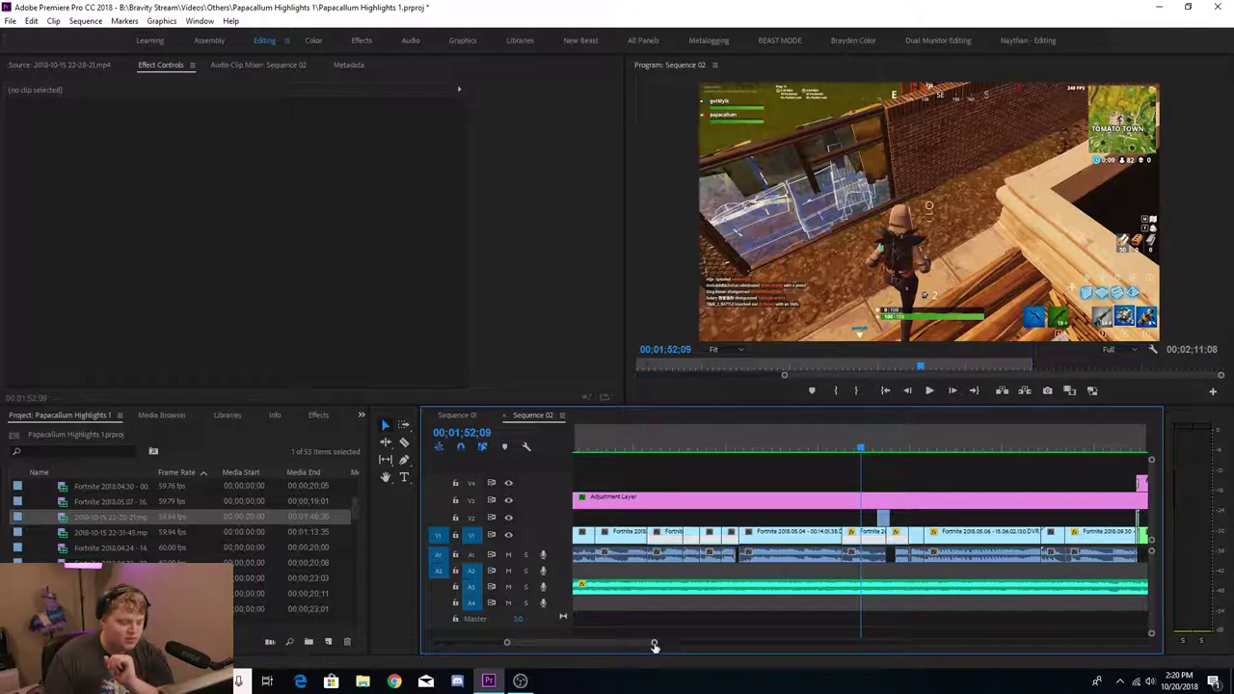
drag(653, 645, 687, 642)
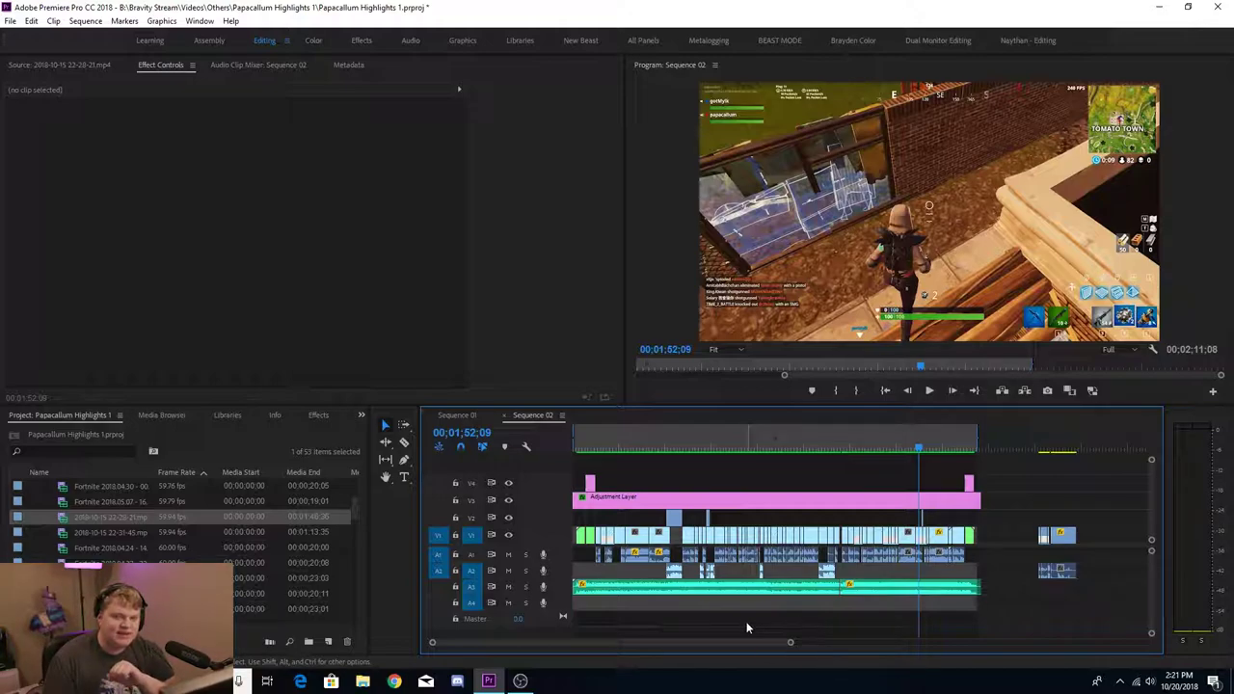
key(Home)
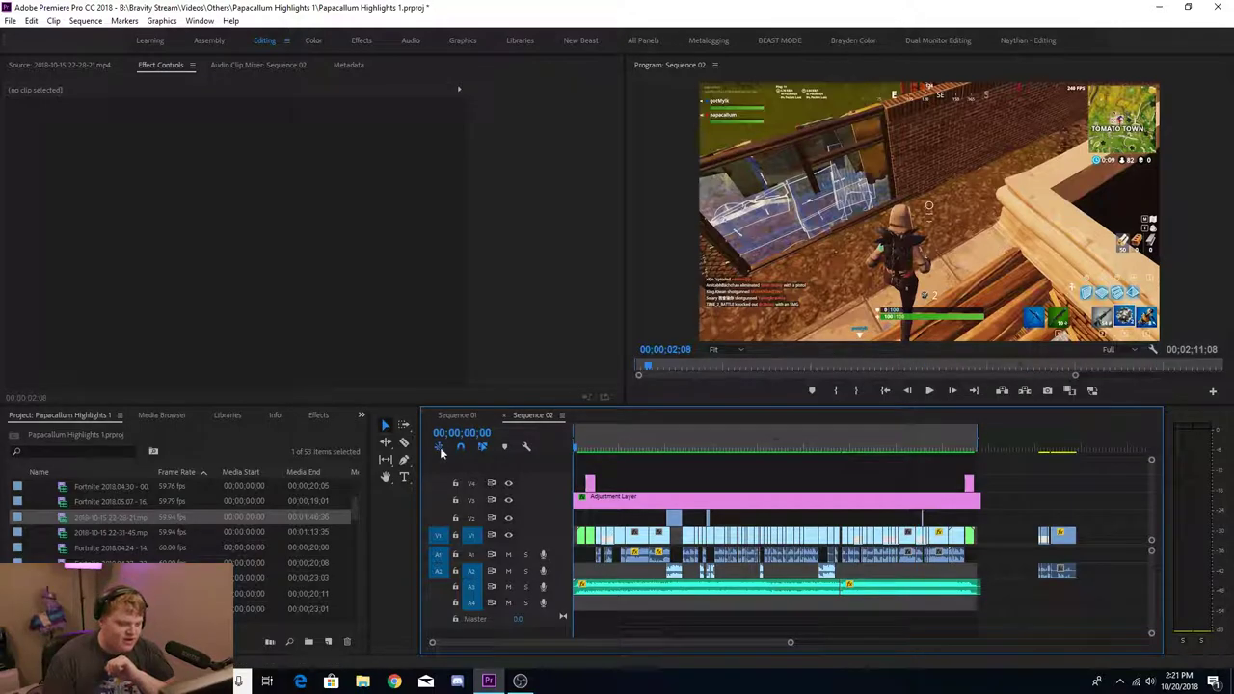
drag(791, 642, 548, 642)
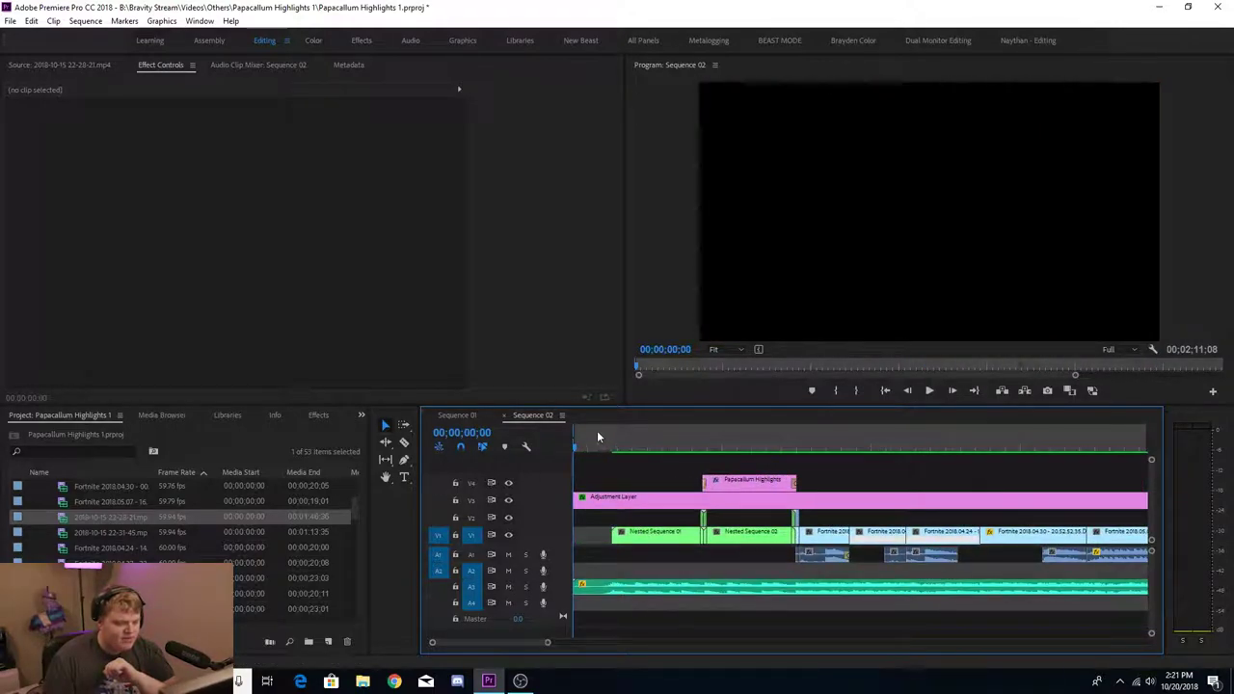
key(Home)
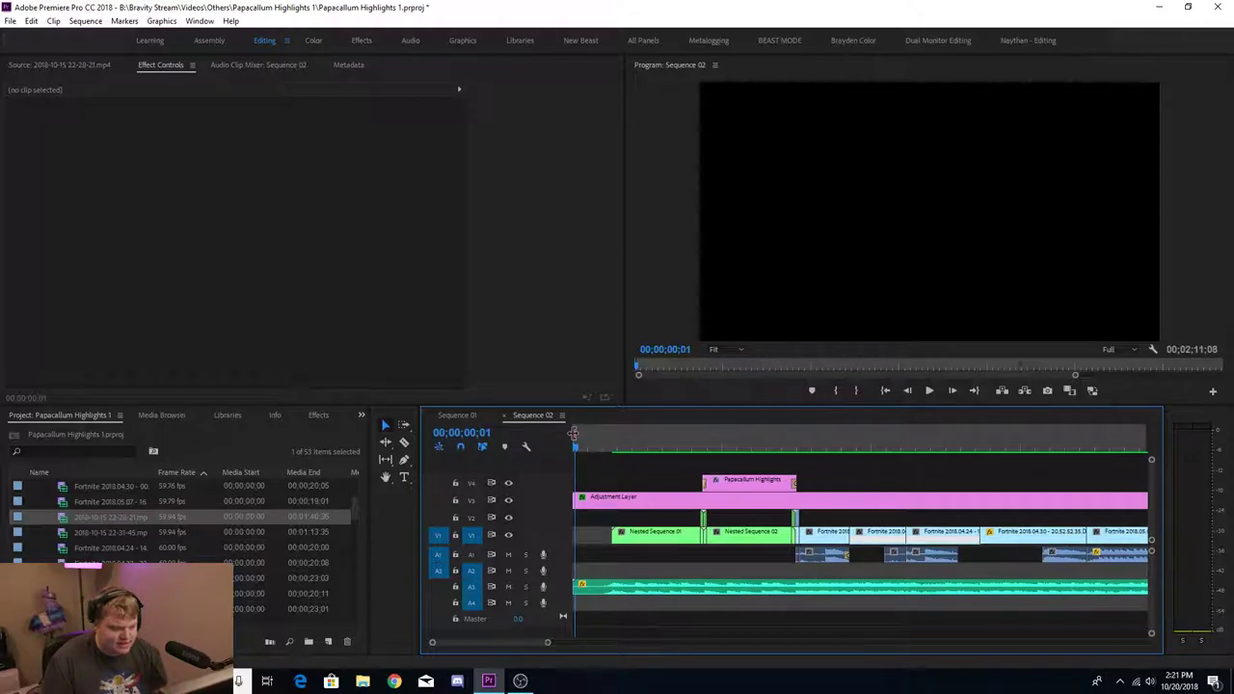
key(space)
key(space)
key(Home)
drag(548, 643, 620, 651)
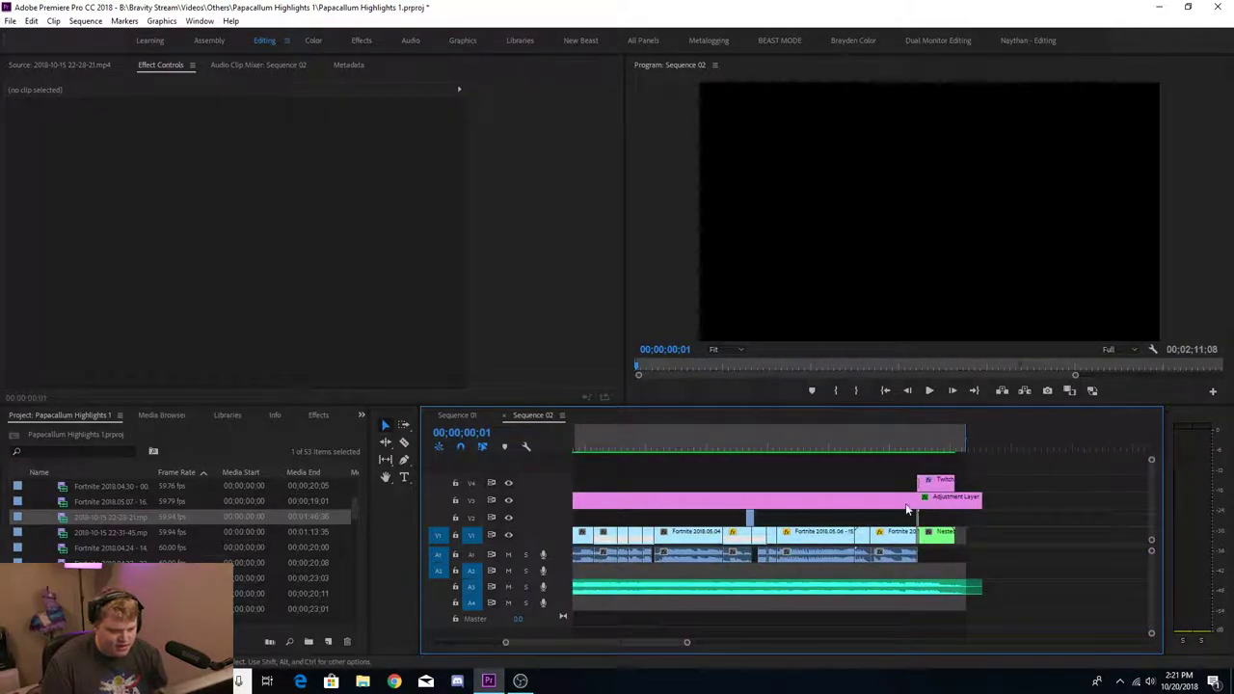
mouse_move(950, 437)
mouse_down()
mouse_move(967, 440)
mouse_move(960, 450)
mouse_move(881, 436)
mouse_move(964, 436)
mouse_up()
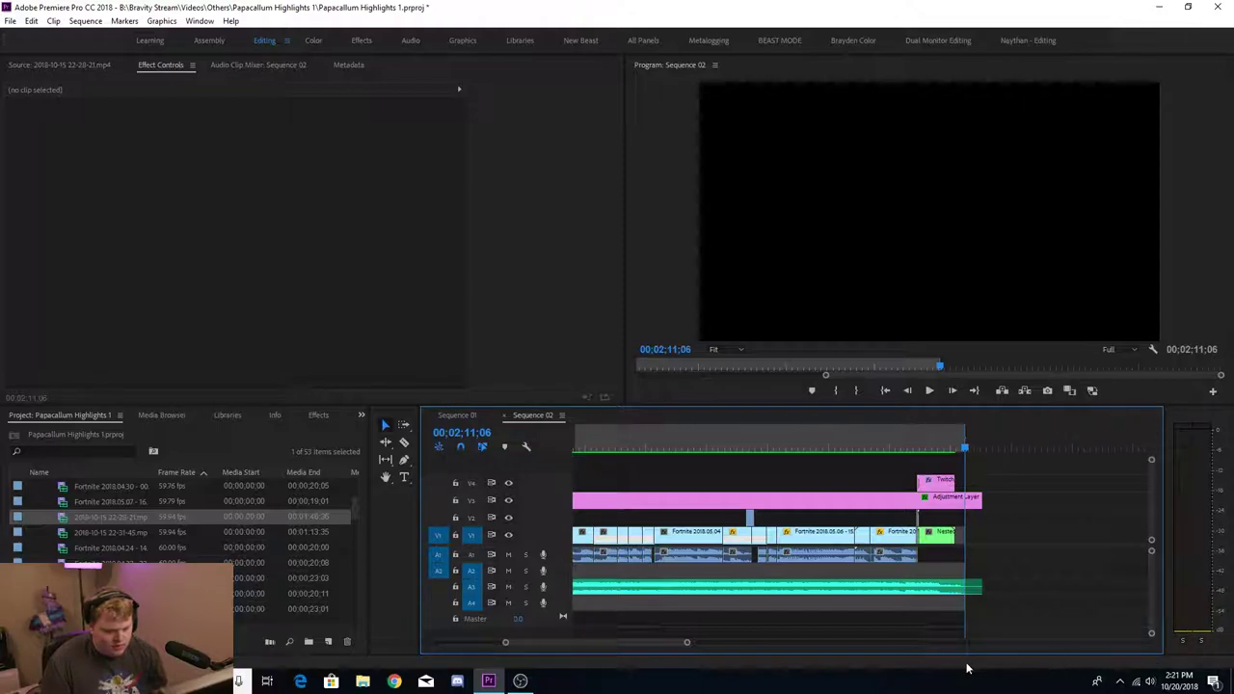
click(353, 350)
click(652, 268)
click(242, 446)
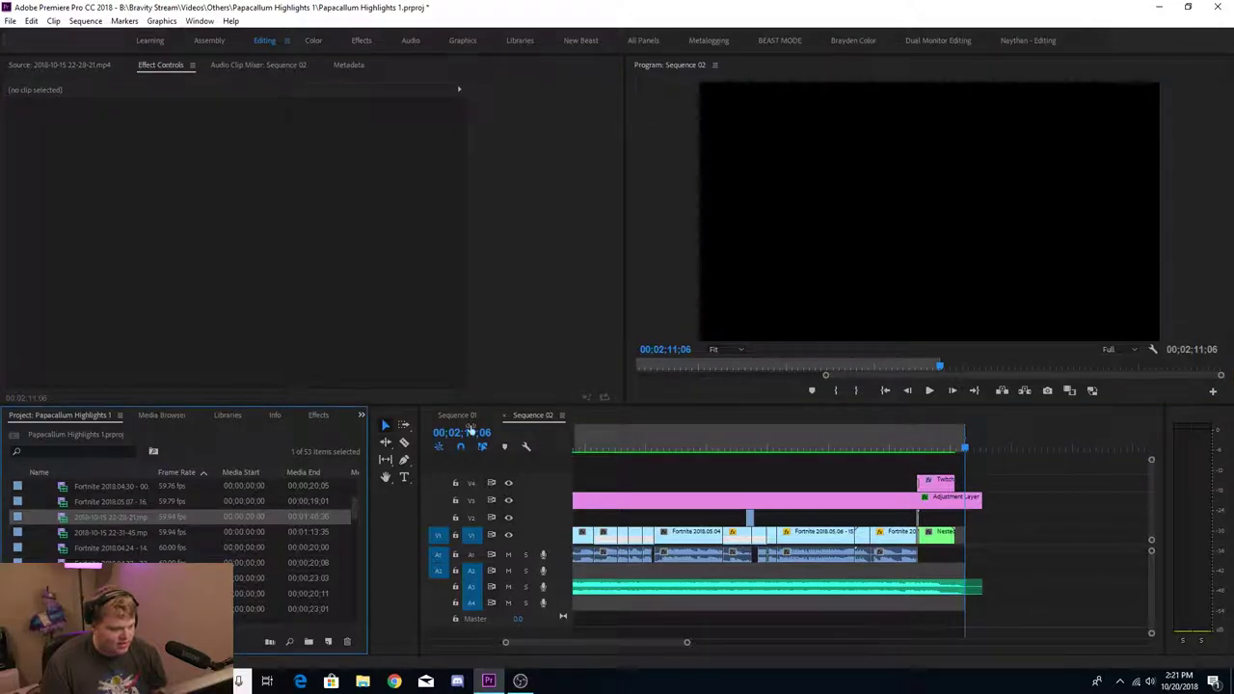
click(623, 475)
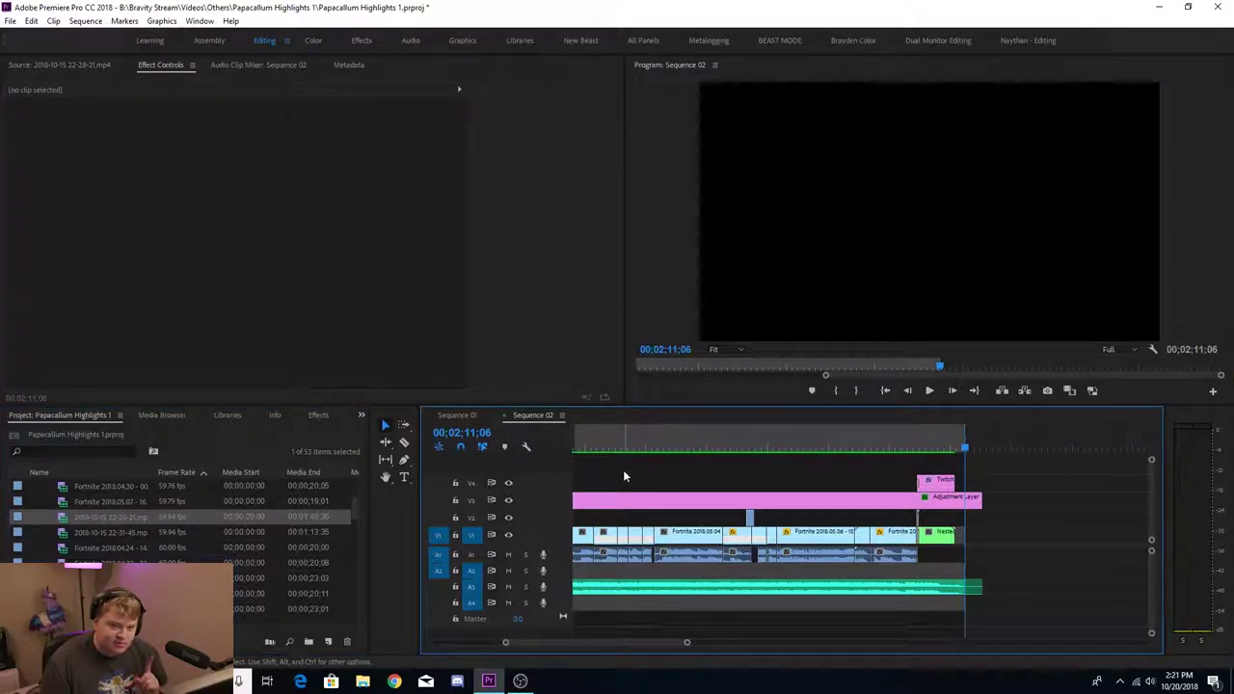
- Open the Export Media settings for Sequence 02 with H.264 as the format
click(8, 24)
mouse_move(96, 406)
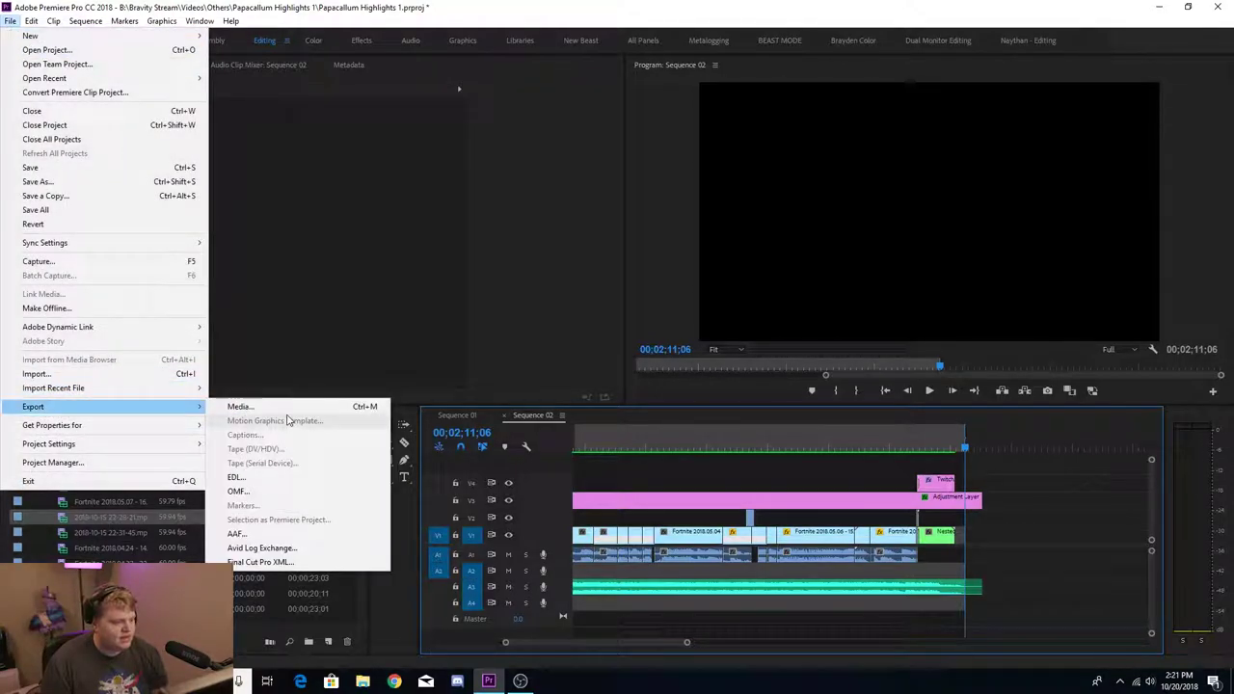
click(283, 406)
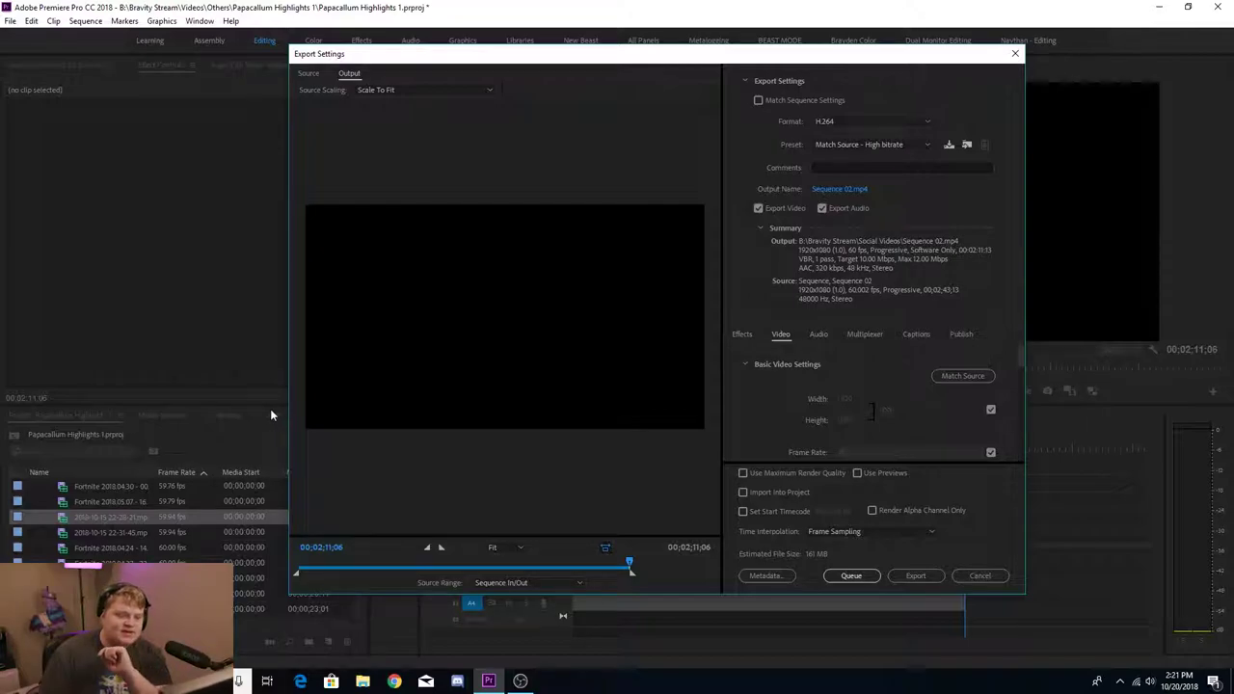
click(818, 122)
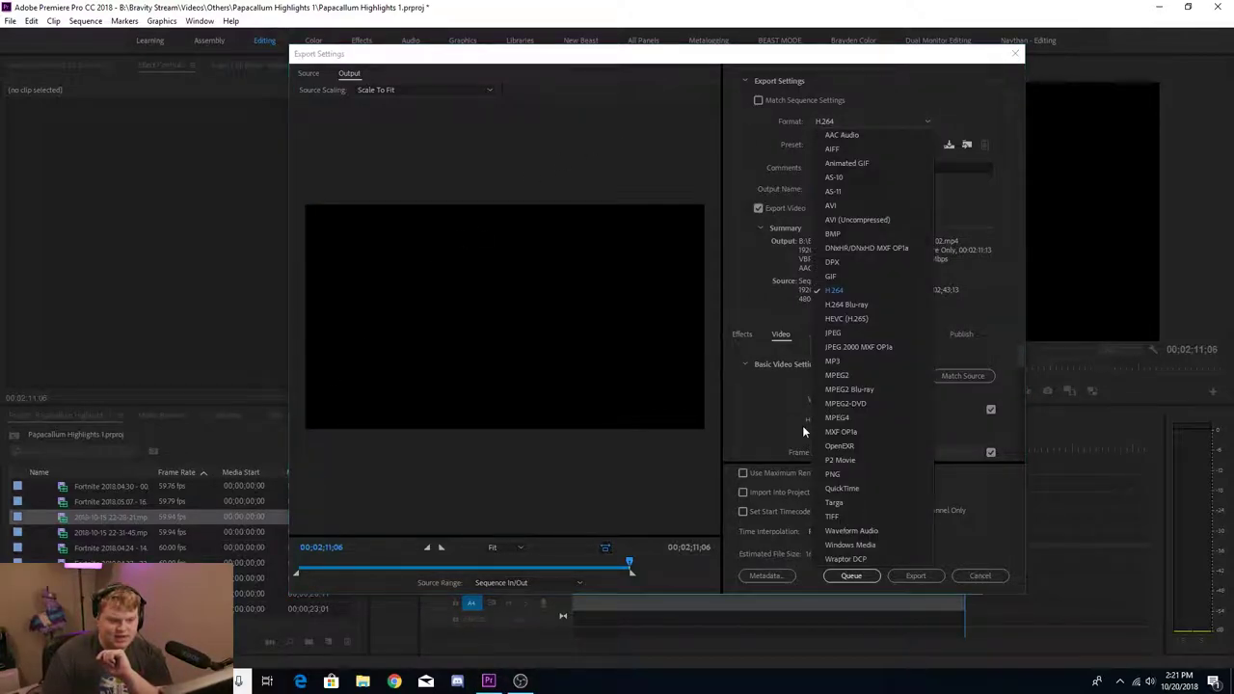
click(840, 290)
- Apply the YouTube 1080p HD preset, keep the Sequence 02.mp4 output, and export
click(837, 149)
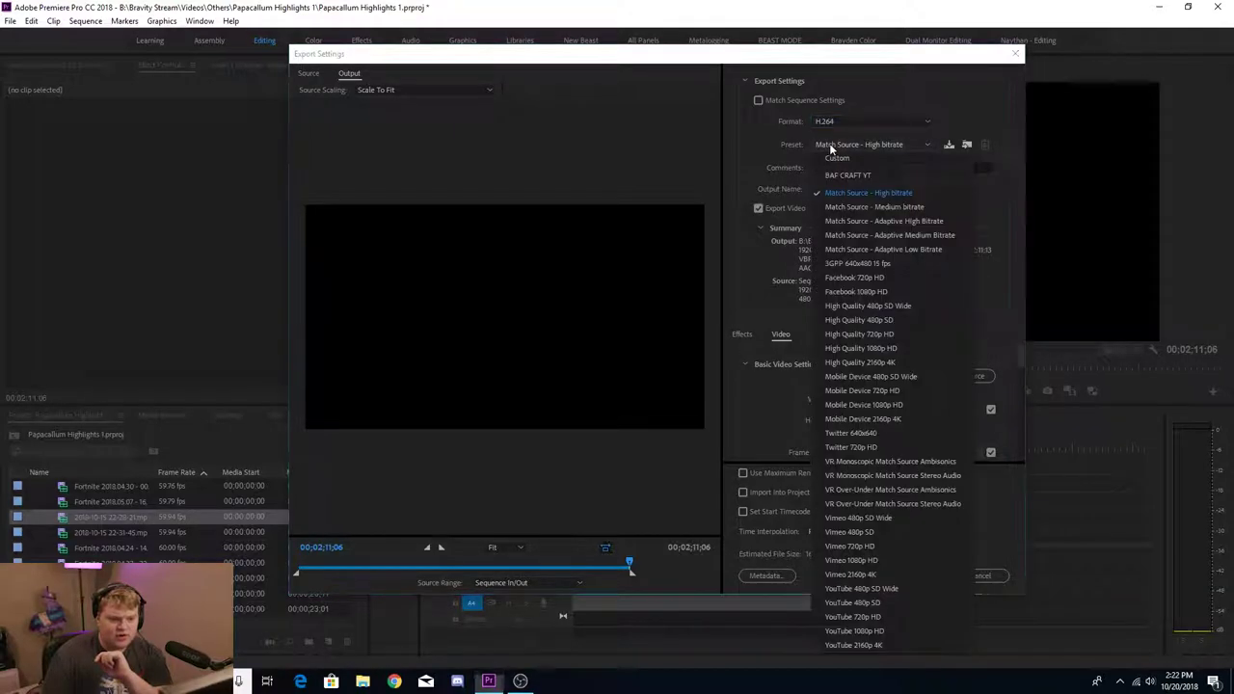
click(870, 632)
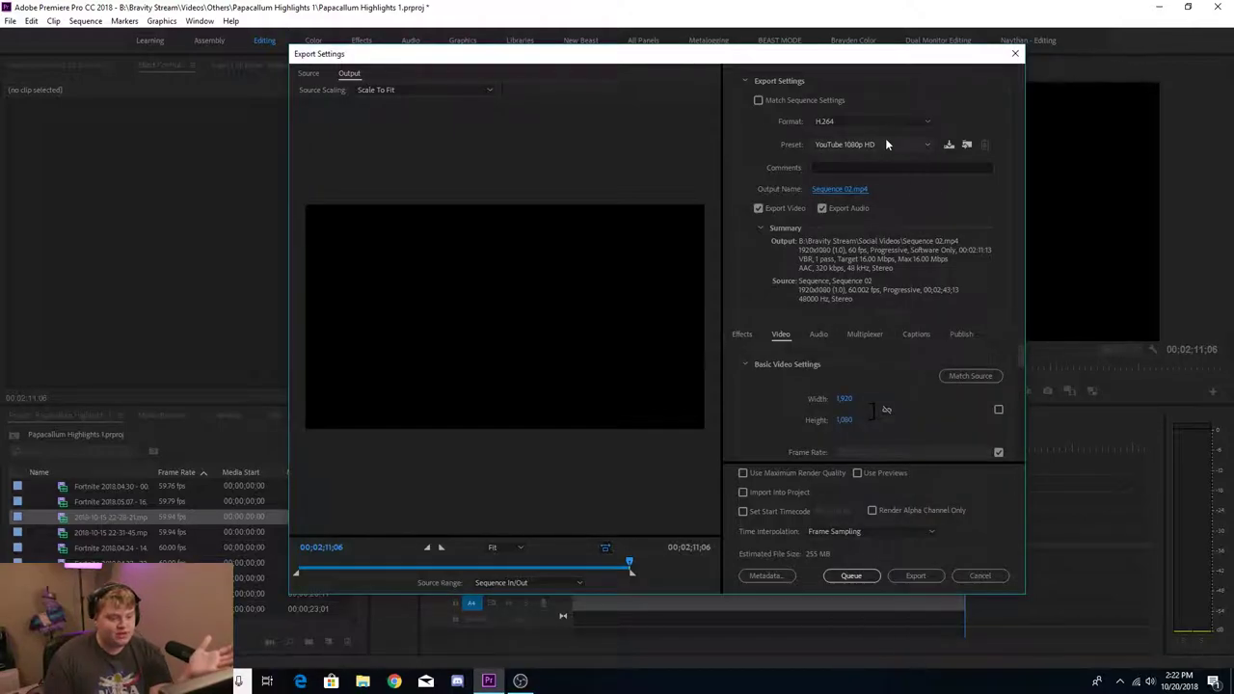
click(838, 190)
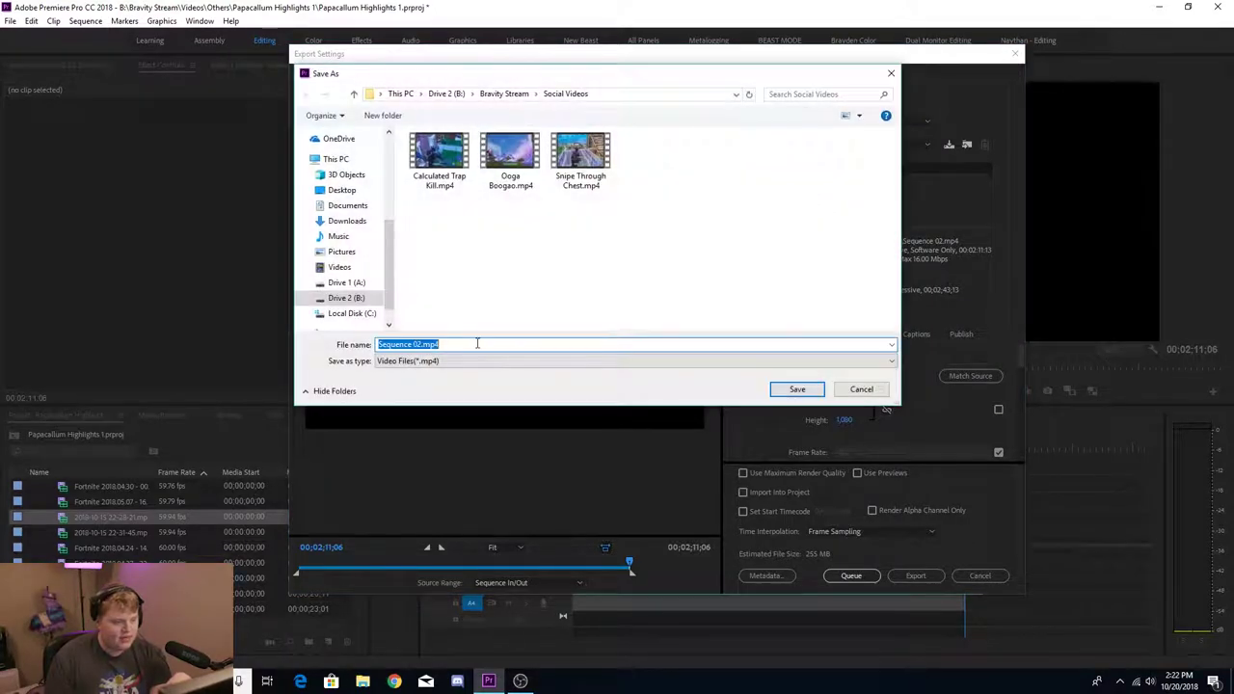
click(865, 392)
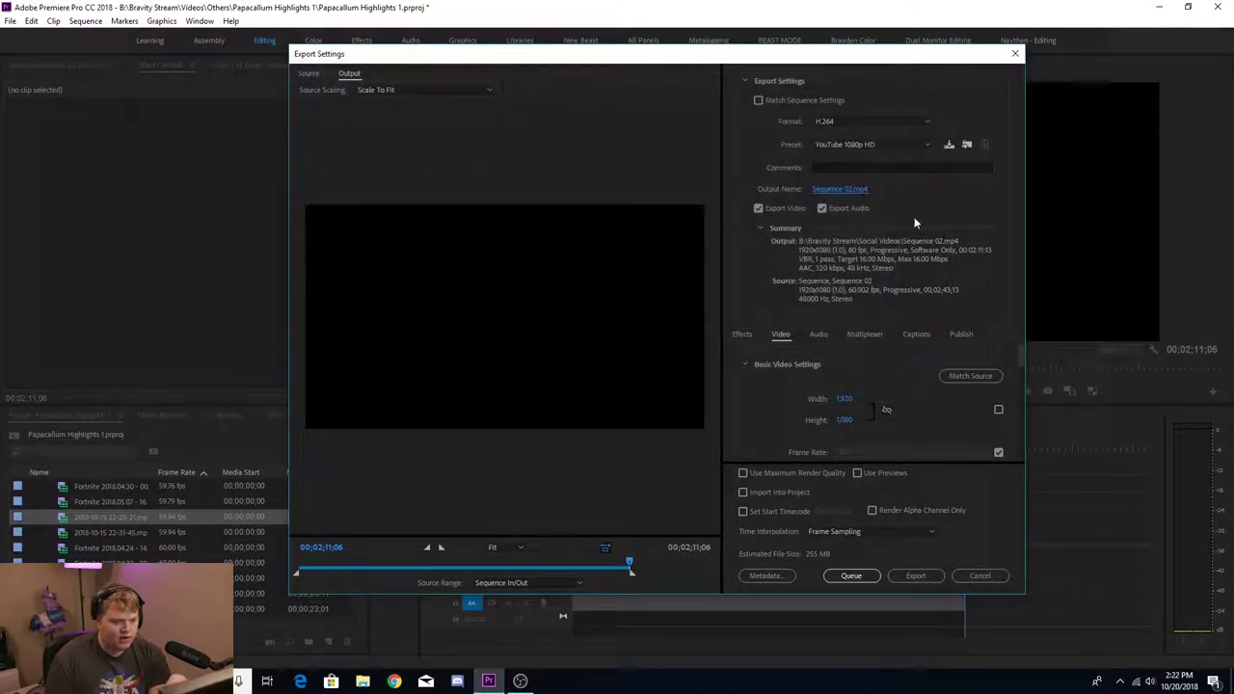
click(918, 575)
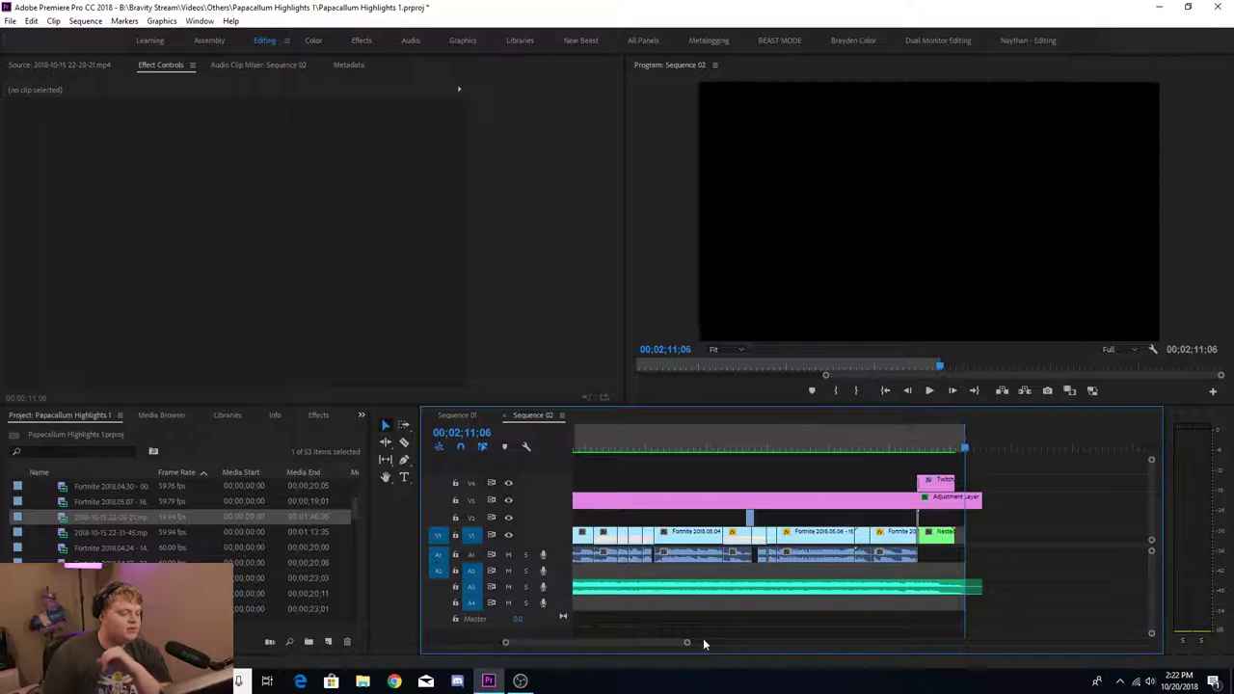
drag(686, 645, 865, 645)
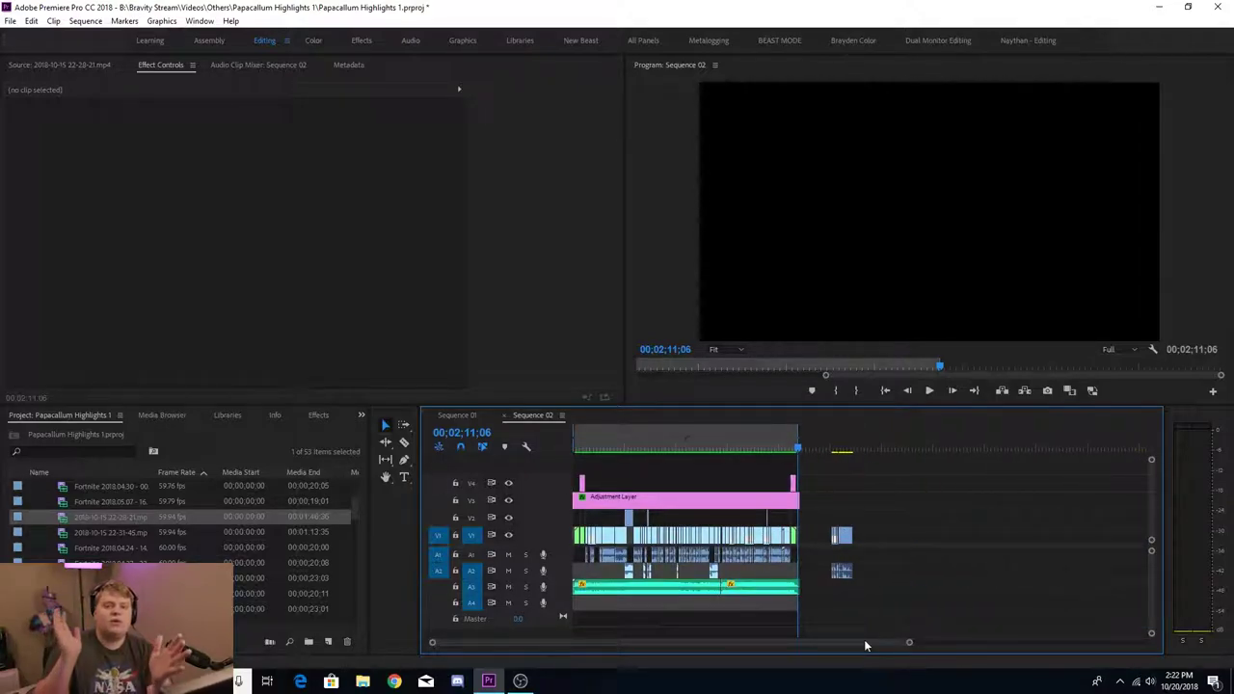